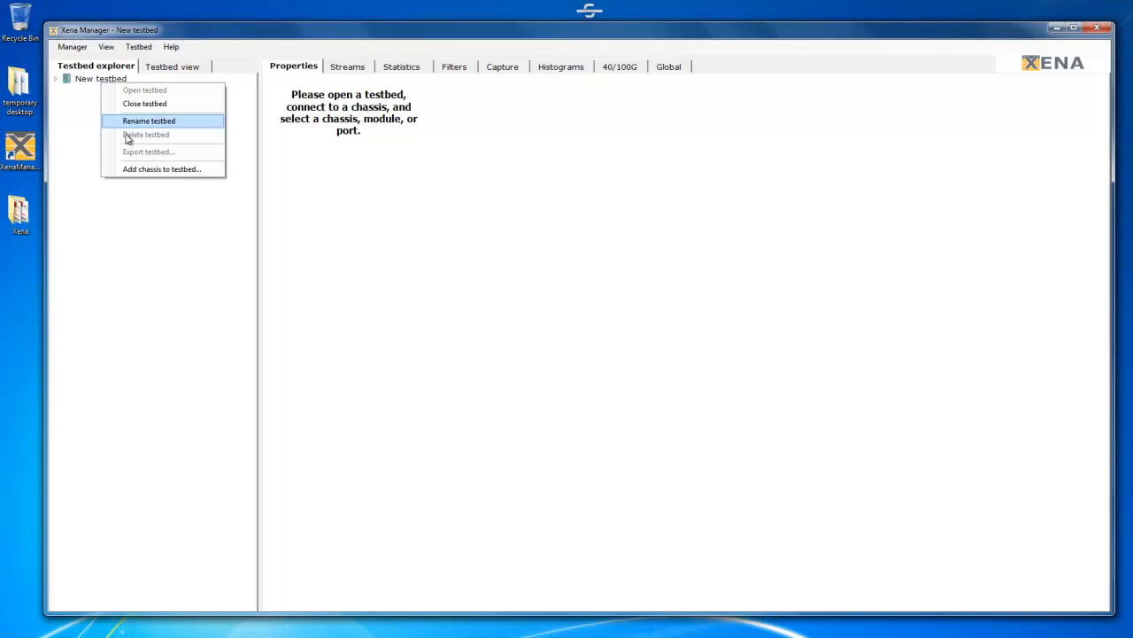
- Add a chassis to the new testbed, connecting to it at IP address 87.63.85.1
click(145, 172)
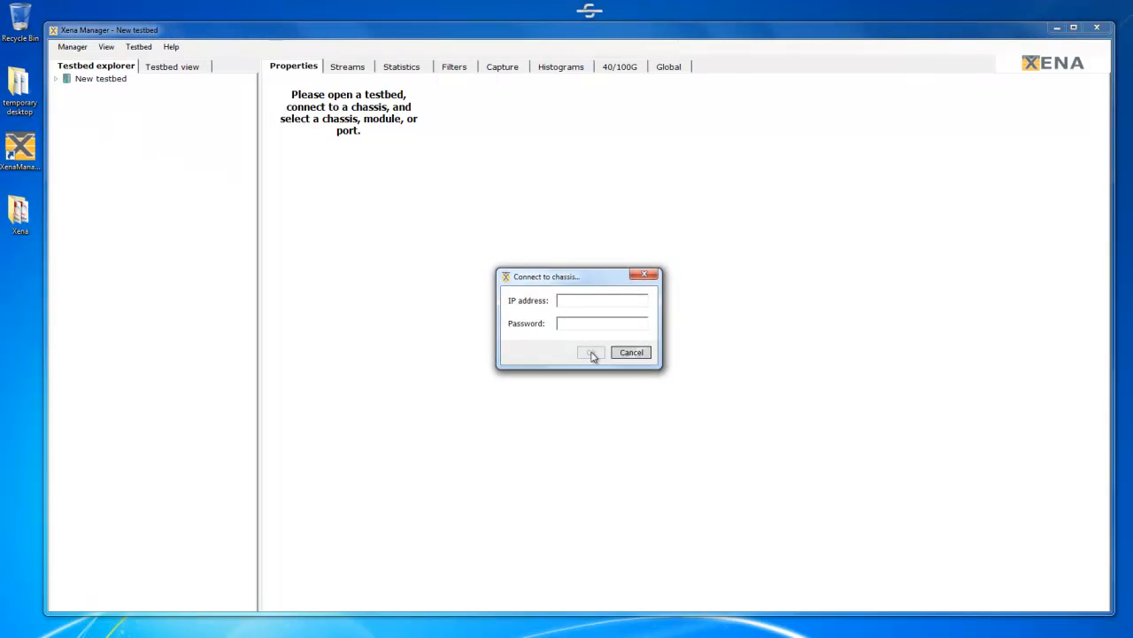
text(87.63.85.1)
click(591, 352)
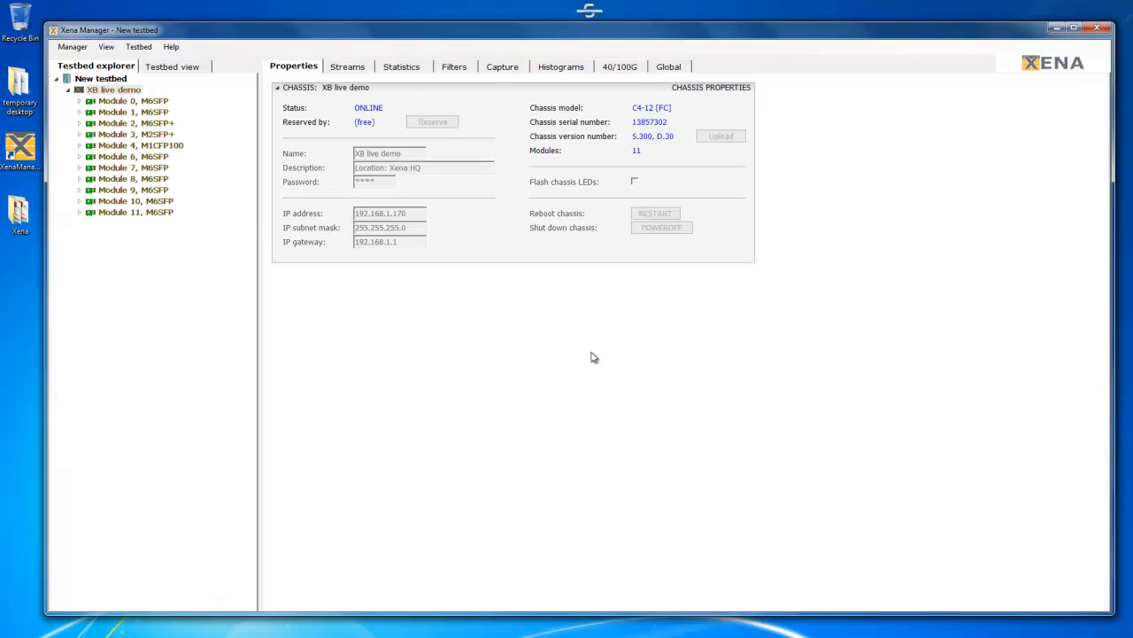
- Select Module 0 of the XB live demo chassis and expand Modules 0 and 11 to examine their ports
click(133, 103)
right_click(132, 106)
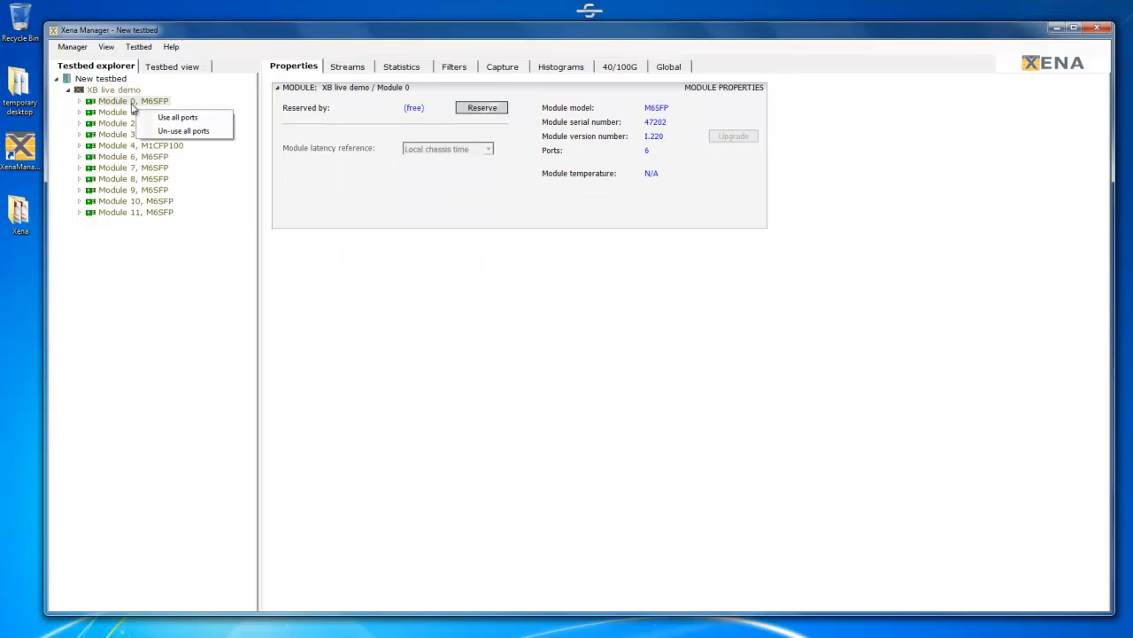
click(79, 102)
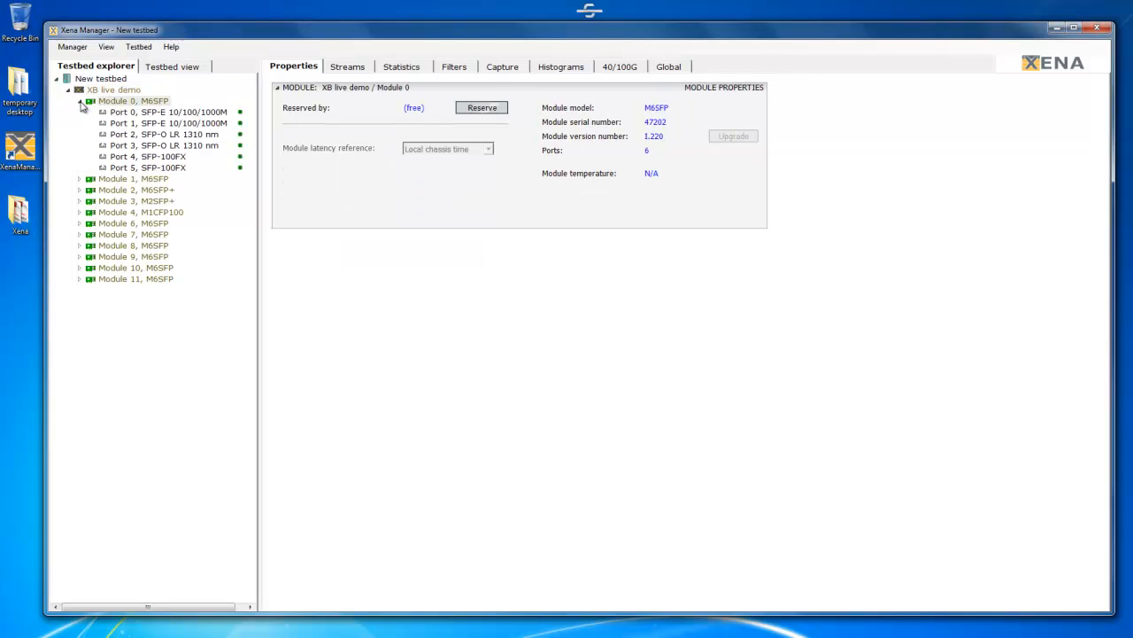
click(81, 280)
- Expand all modules at once, look through the ports of the whole chassis, and collapse all modules again
click(105, 47)
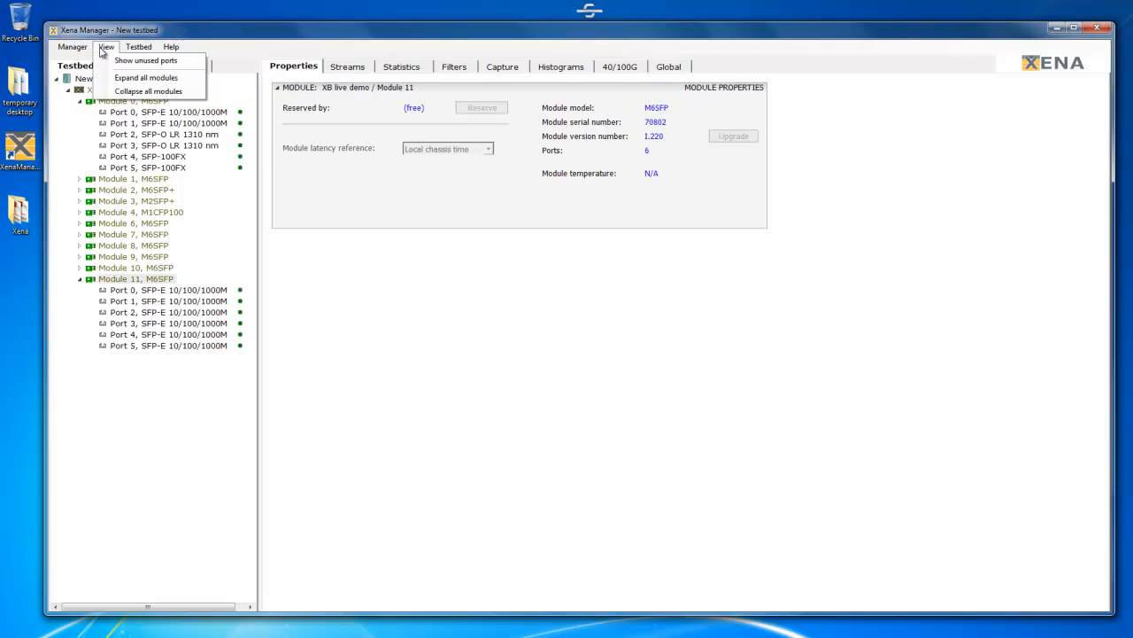
click(132, 79)
drag(250, 206, 239, 285)
click(106, 46)
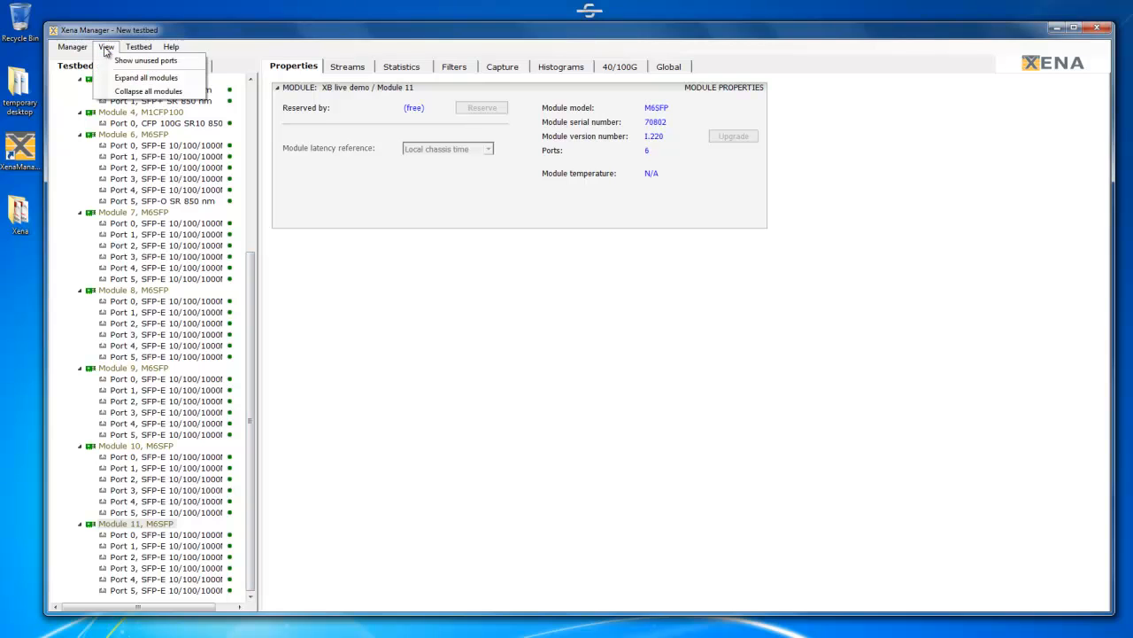
click(124, 92)
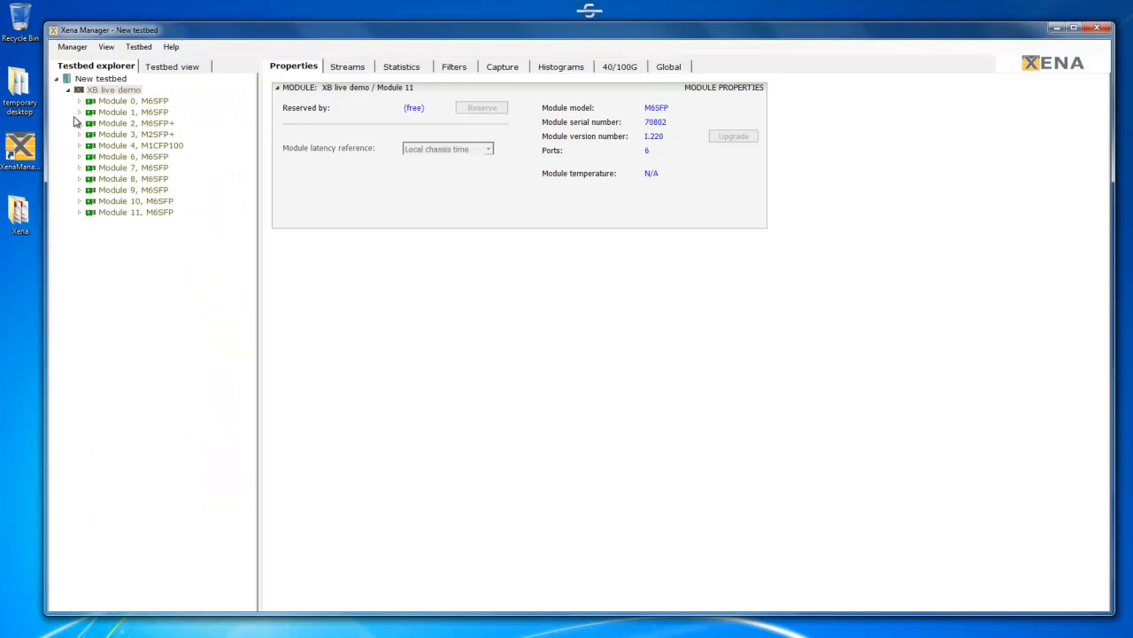
- Un-use all ports of Modules 11, 10, 9 and 8 so these modules are removed from the testbed
right_click(93, 217)
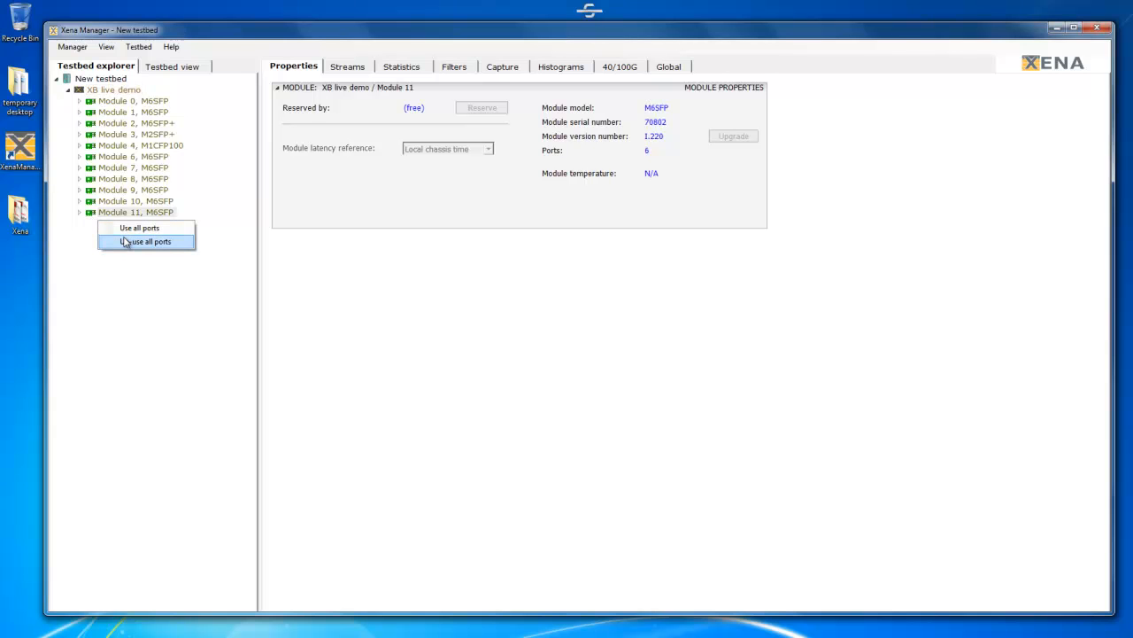
click(125, 242)
click(104, 203)
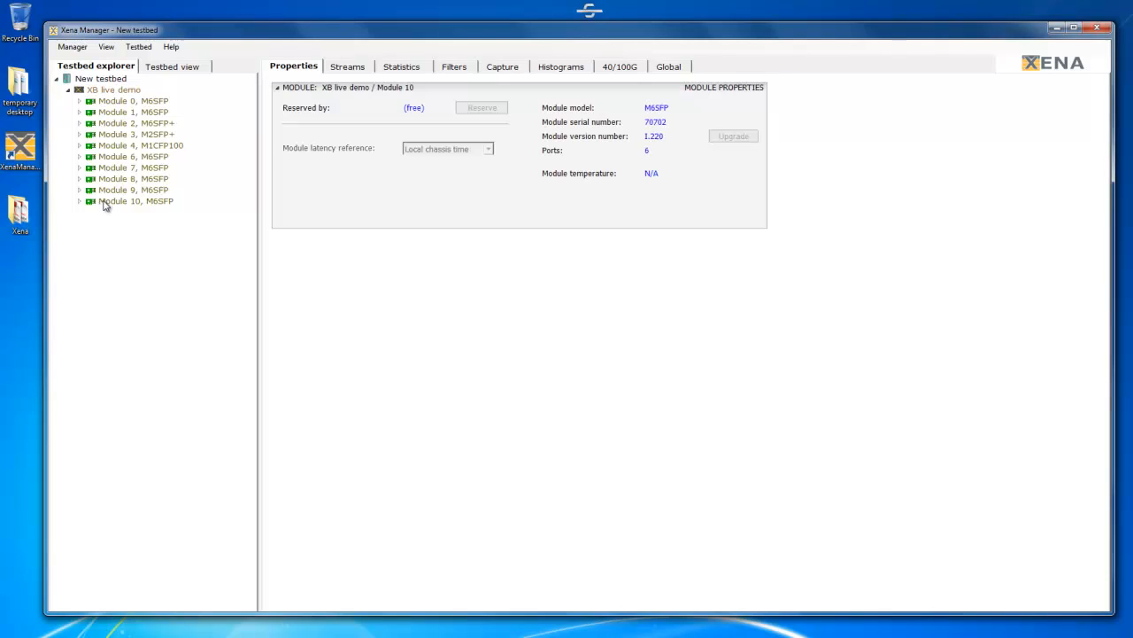
double_click(104, 203)
click(80, 202)
right_click(81, 205)
click(120, 232)
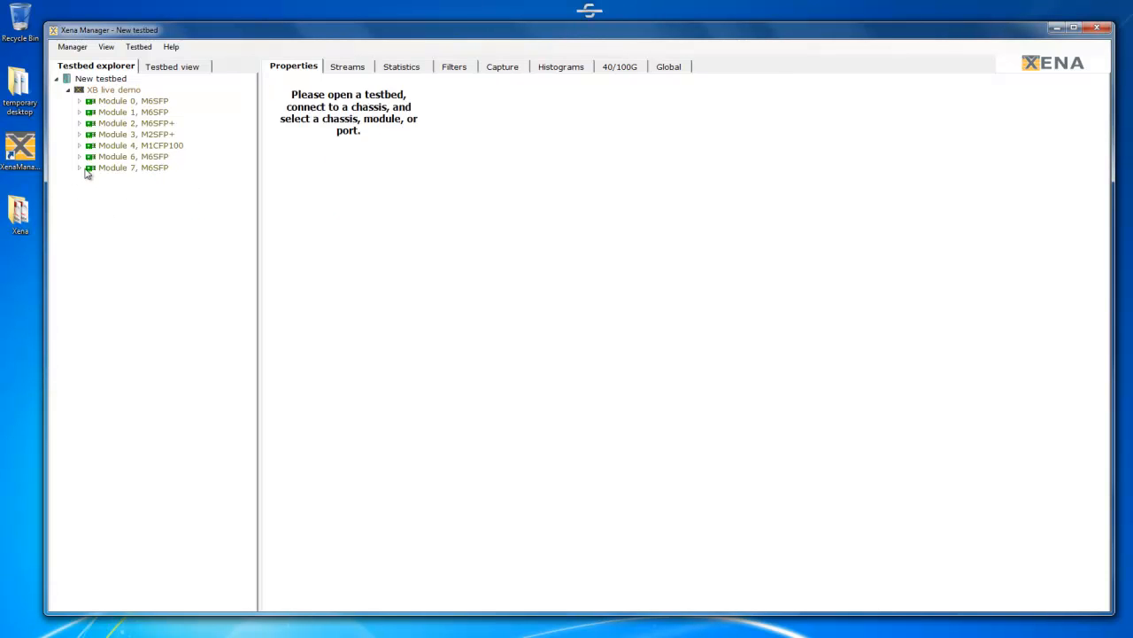
- Un-use all ports of Modules 7, 6, 4, 3 and 2, keeping only Modules 0 and 1 in the testbed
double_click(88, 169)
right_click(95, 171)
click(111, 183)
click(111, 194)
right_click(95, 161)
click(111, 171)
click(110, 184)
right_click(95, 150)
click(112, 175)
right_click(95, 138)
click(112, 165)
right_click(96, 126)
click(111, 148)
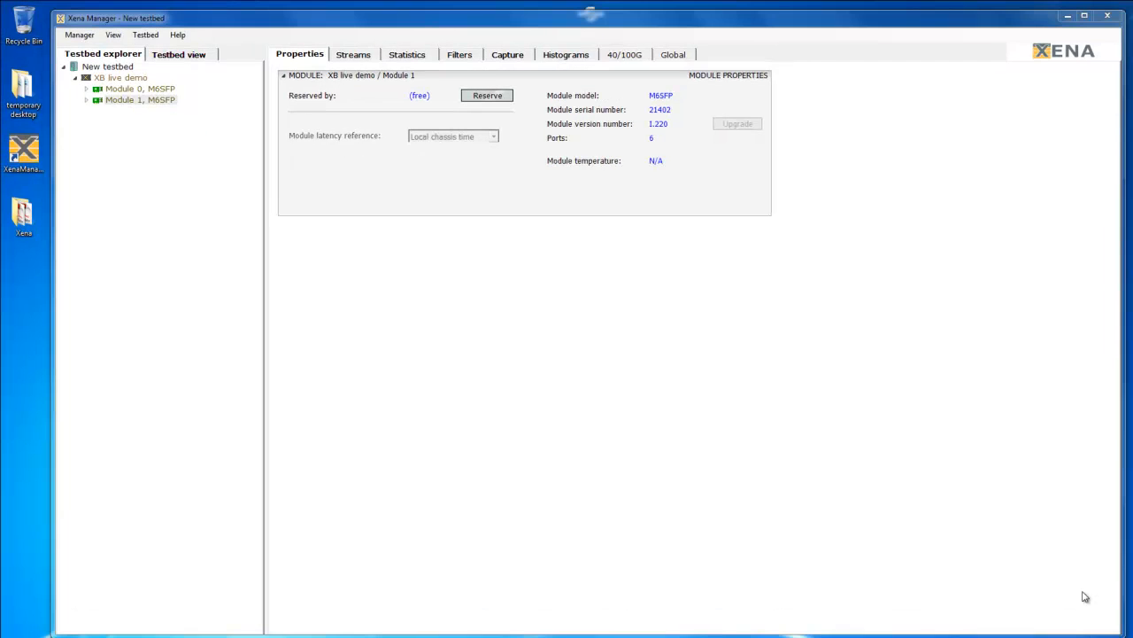
- Expand Module 1 and view the port properties of Port 4 and Port 5
click(86, 100)
click(121, 156)
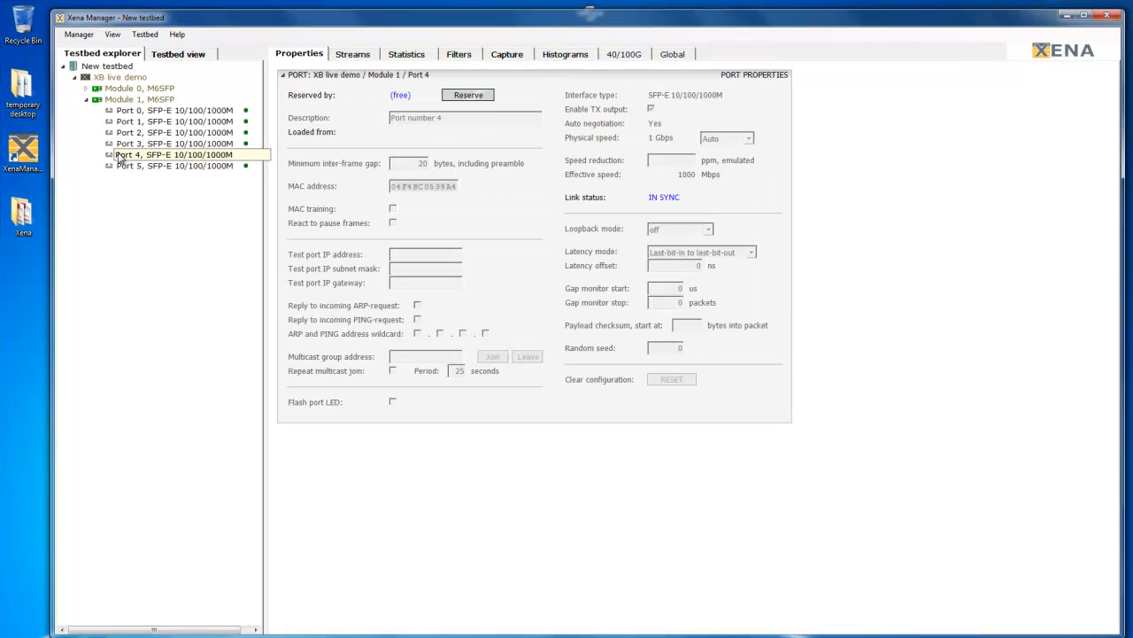
click(122, 168)
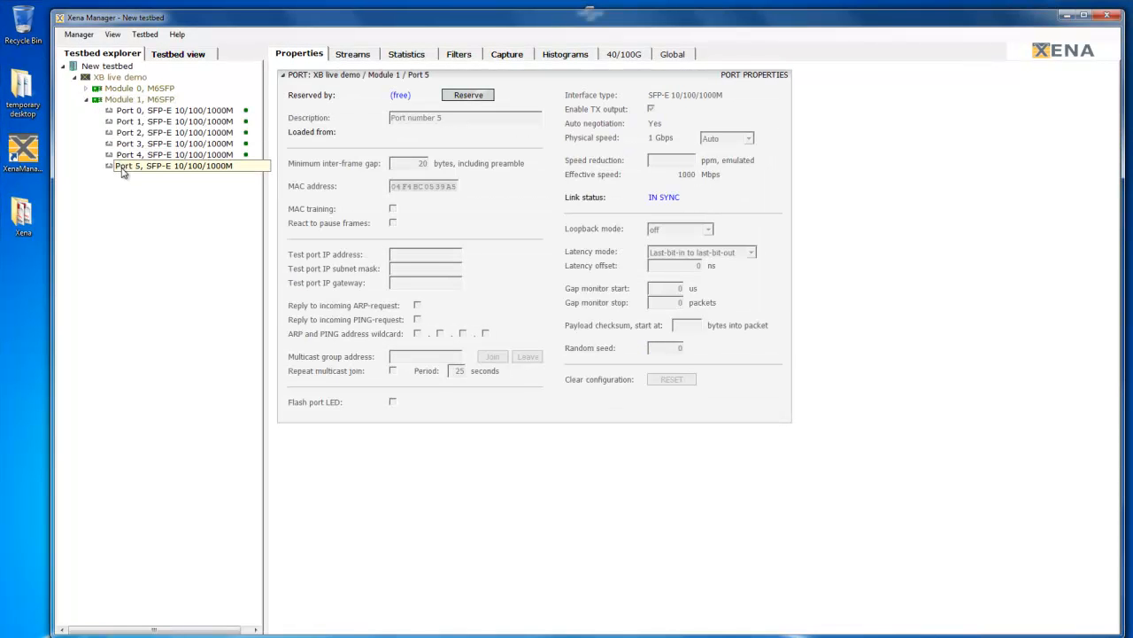
- Set the user name for reservations to the tester's first name
click(69, 36)
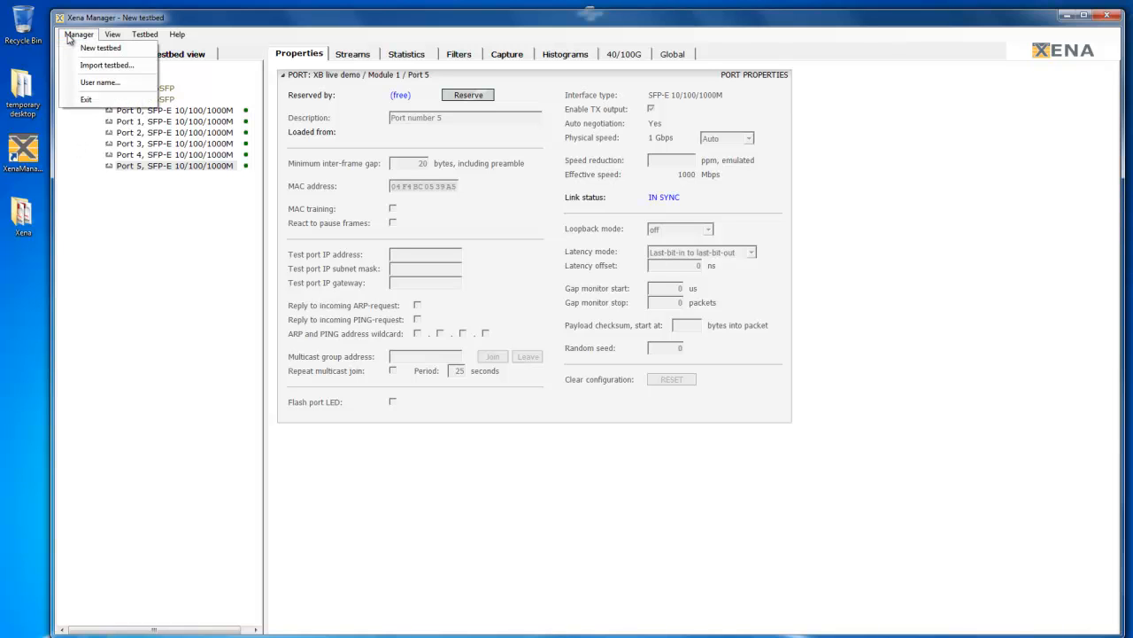
click(92, 82)
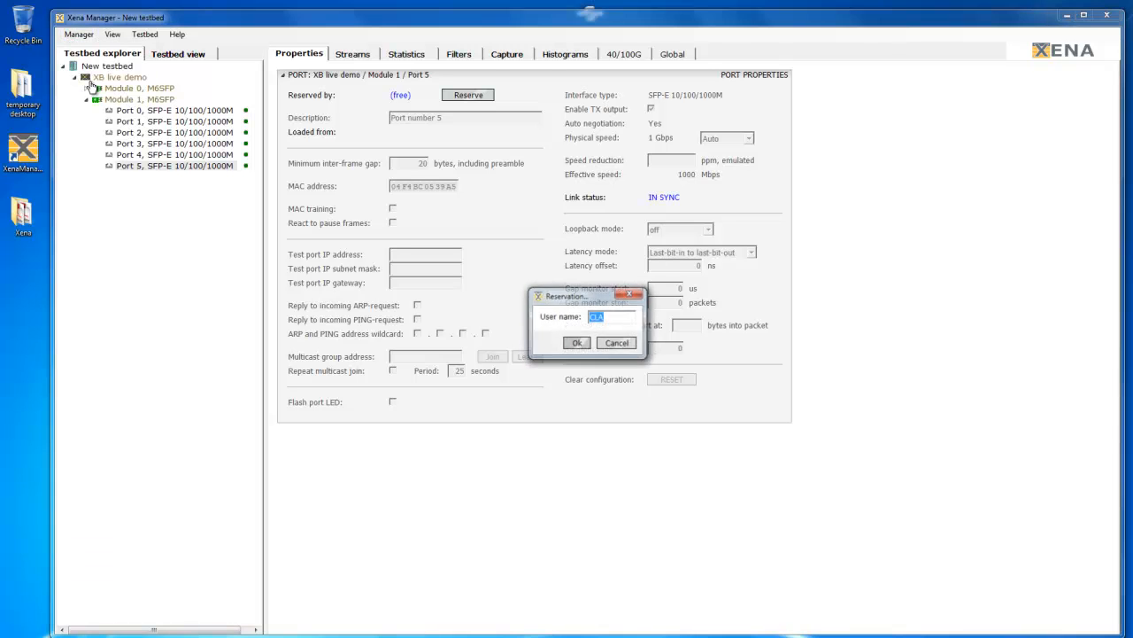
text(Hans)
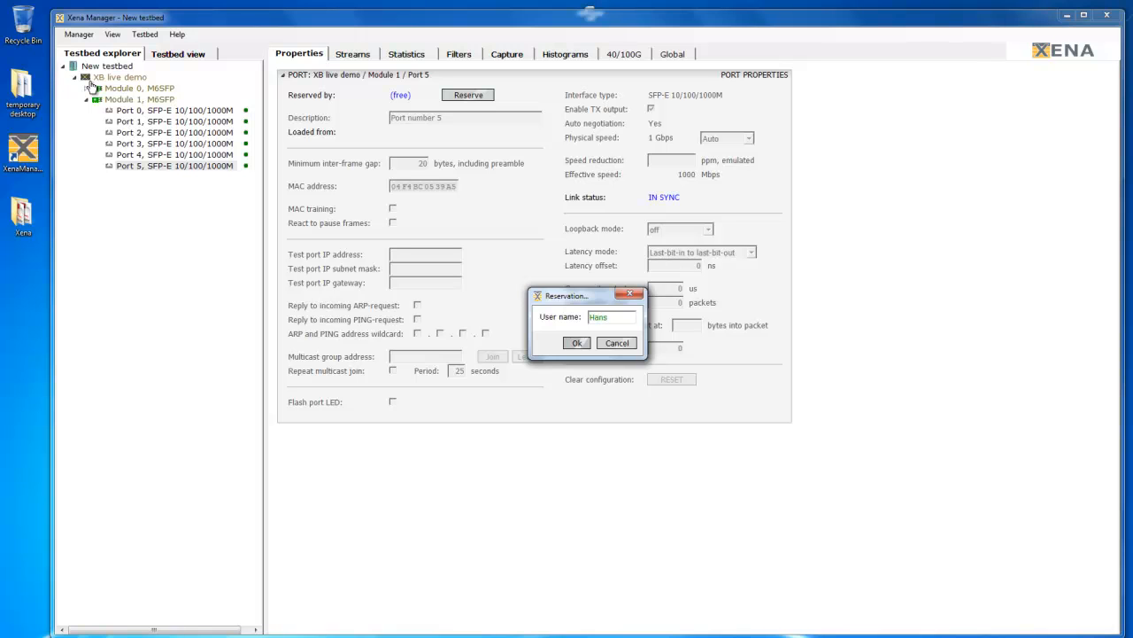
click(578, 343)
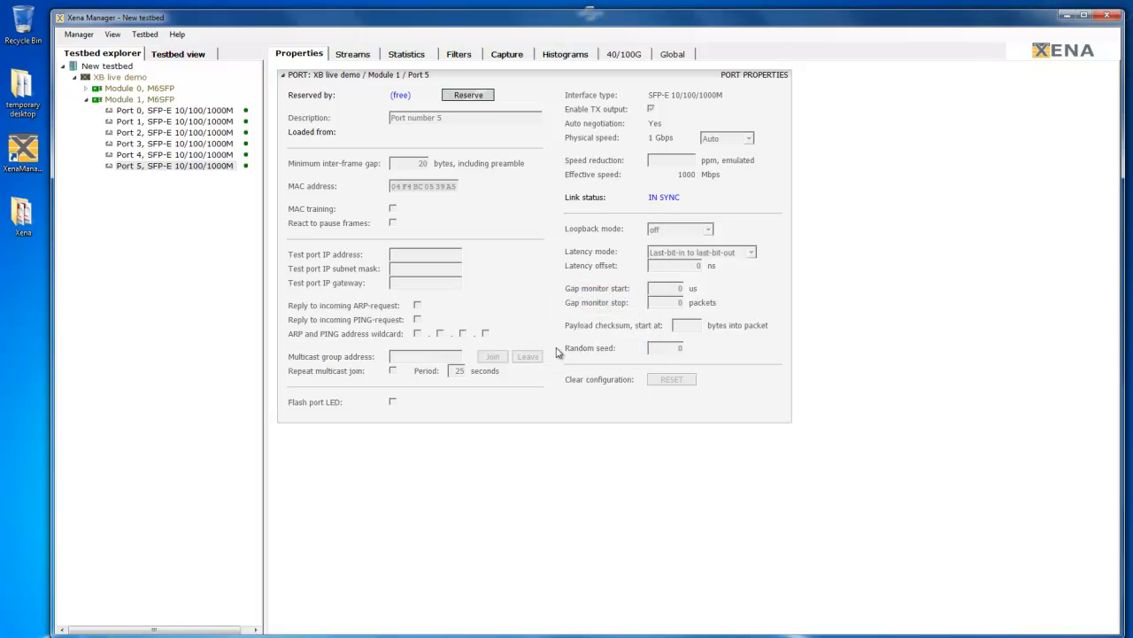
- Reserve Port 4 and Port 5 of Module 1
click(213, 155)
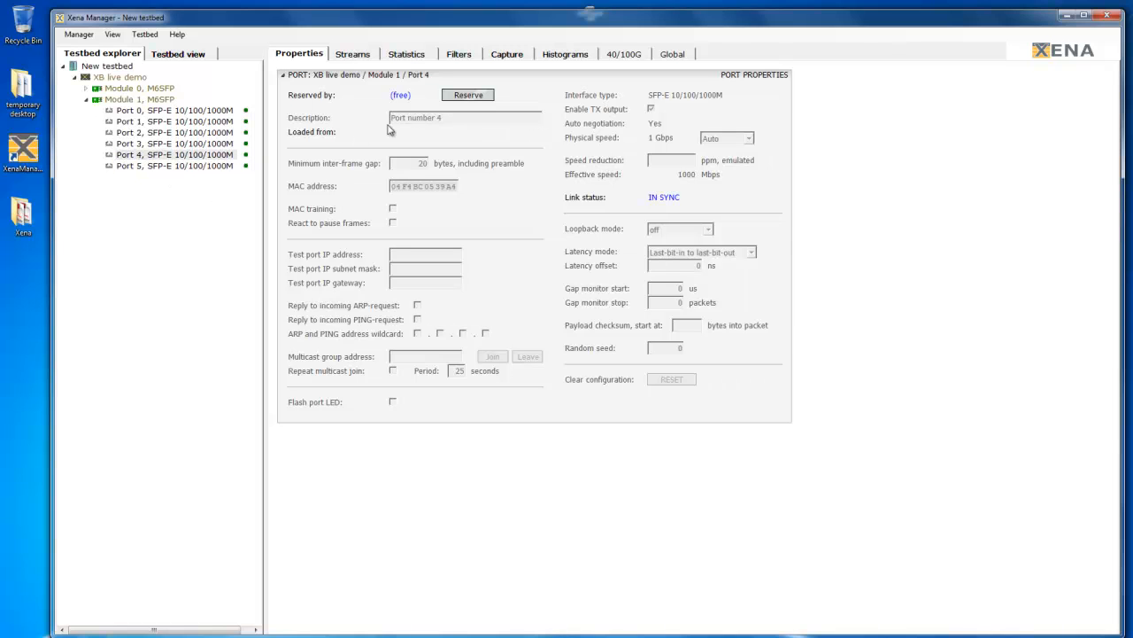
click(457, 97)
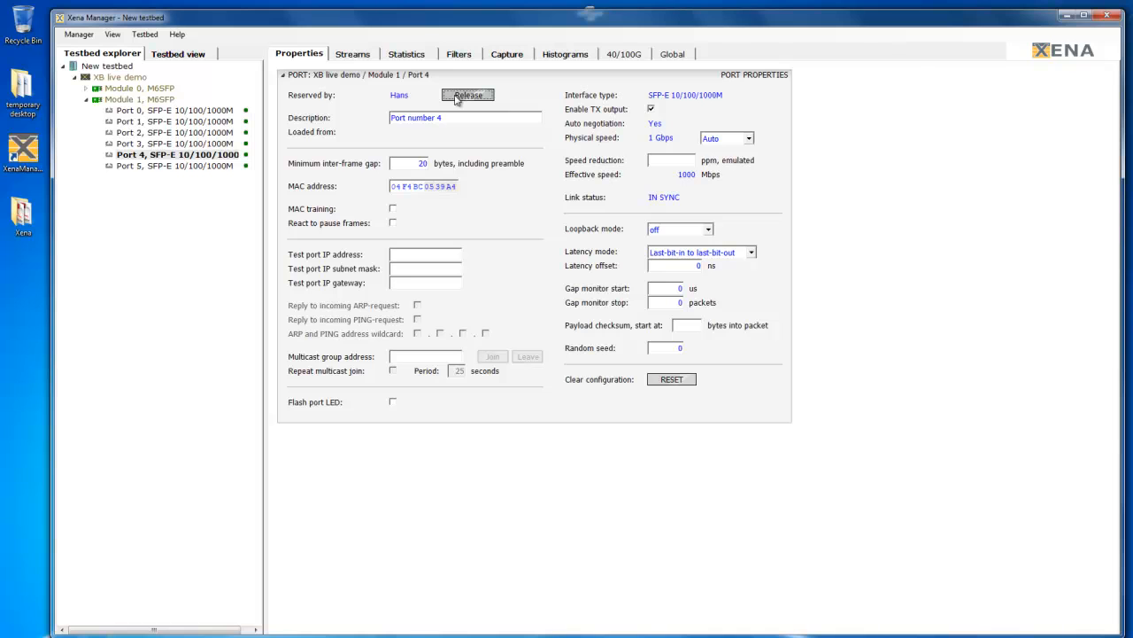
click(186, 165)
click(446, 96)
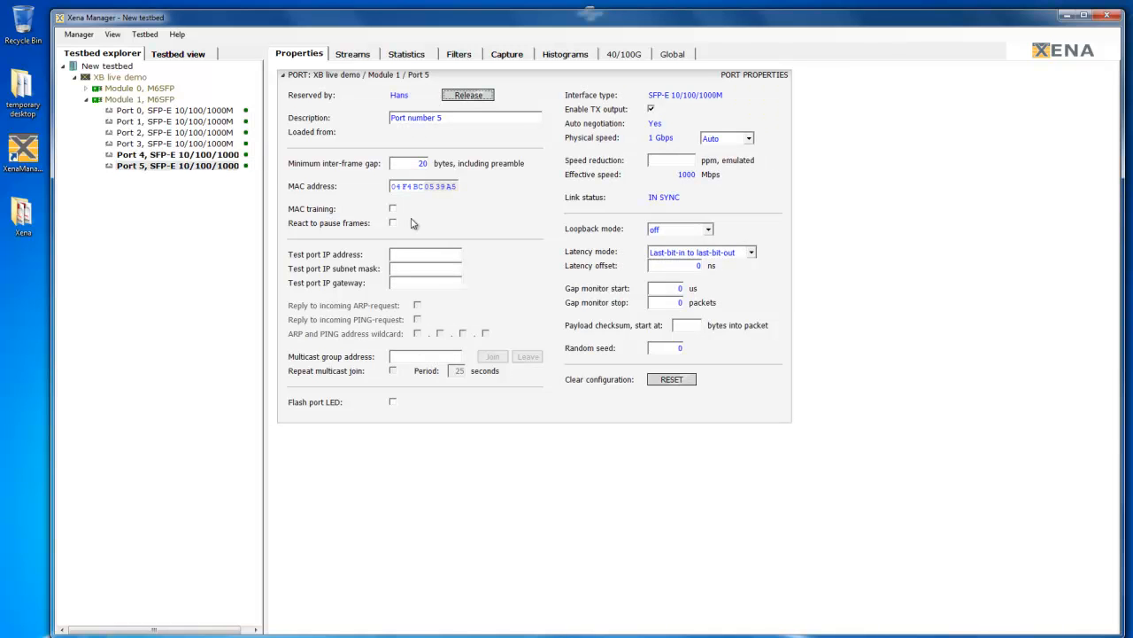
- Clear the configurations of Port 5 and Port 4 by resetting each port and confirming
click(649, 381)
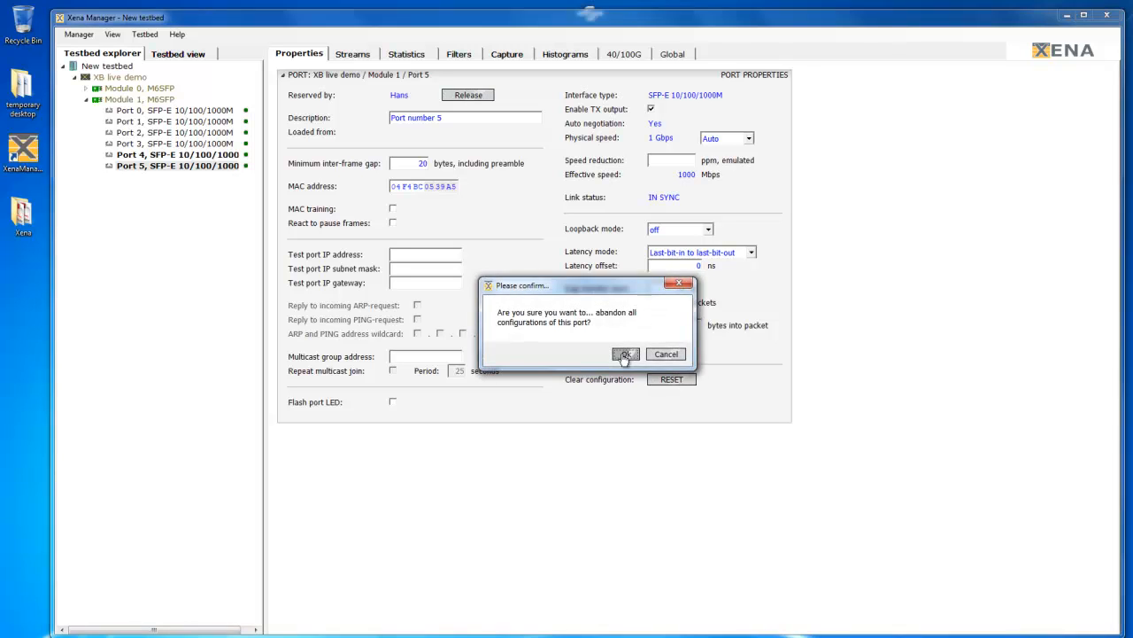
click(624, 354)
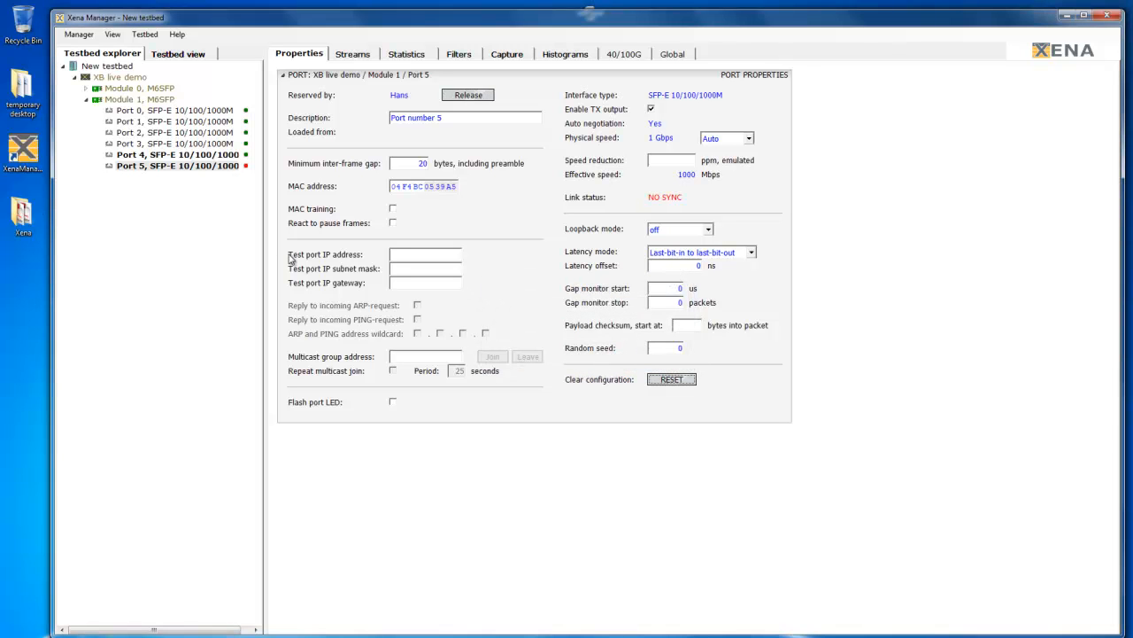
click(191, 154)
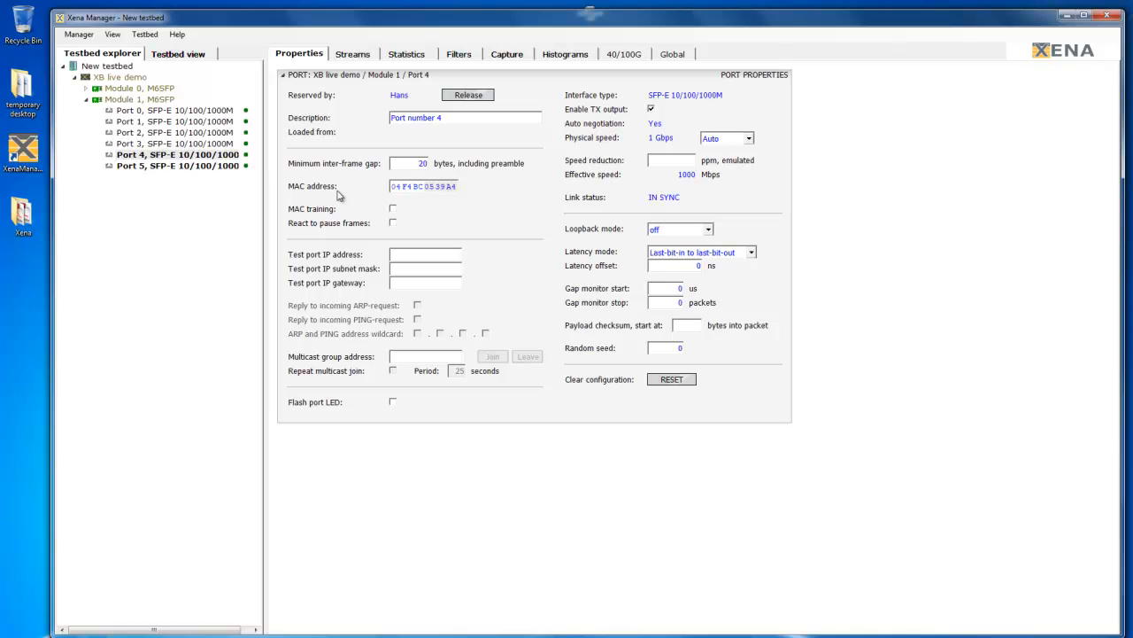
click(670, 381)
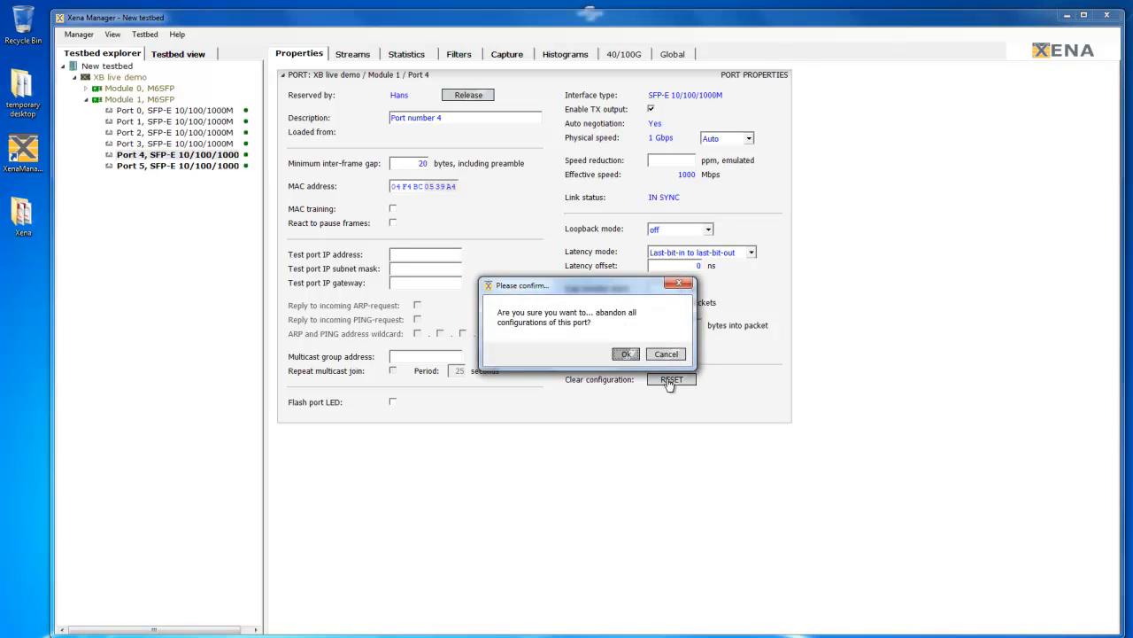
key(Return)
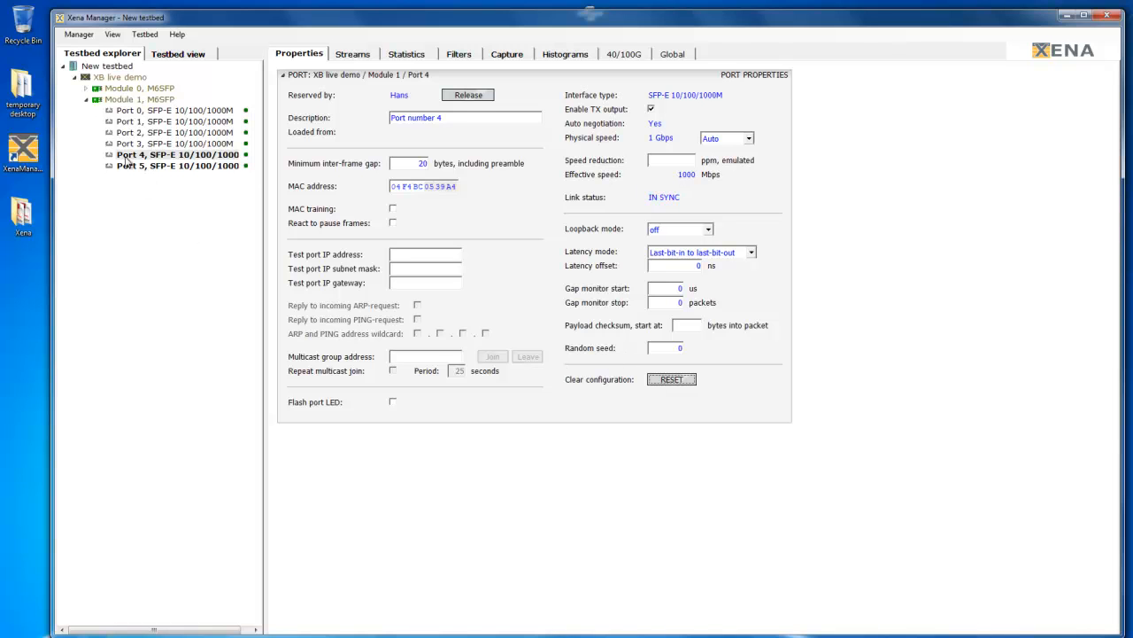
- Un-use all ports of Module 0 and select Port 4 of Module 1
click(104, 89)
right_click(102, 93)
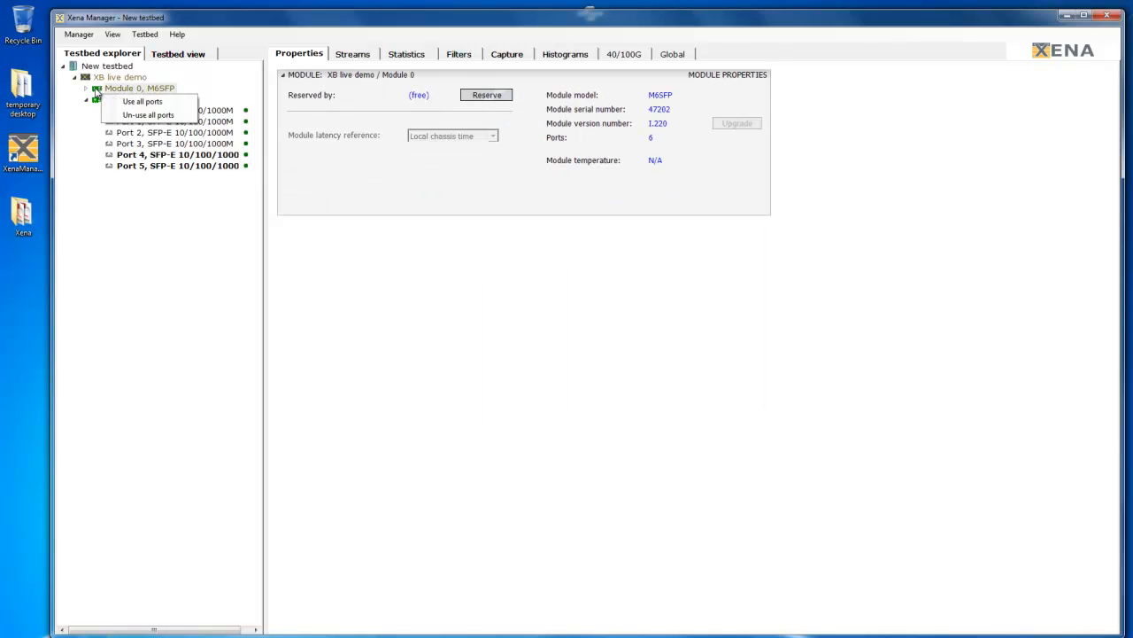
click(120, 116)
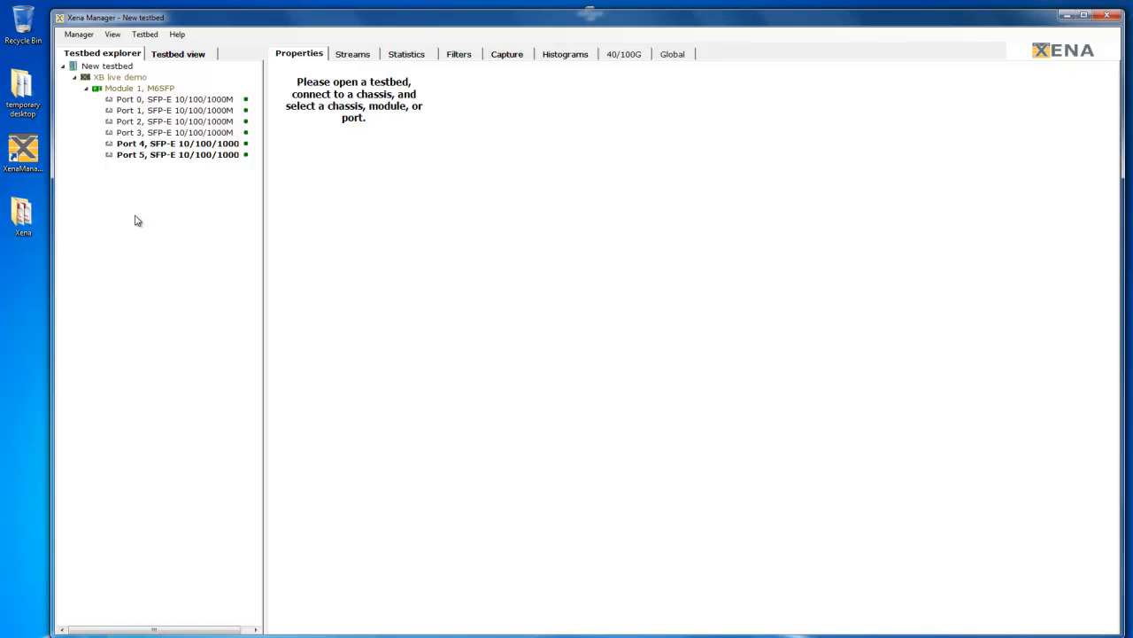
click(127, 144)
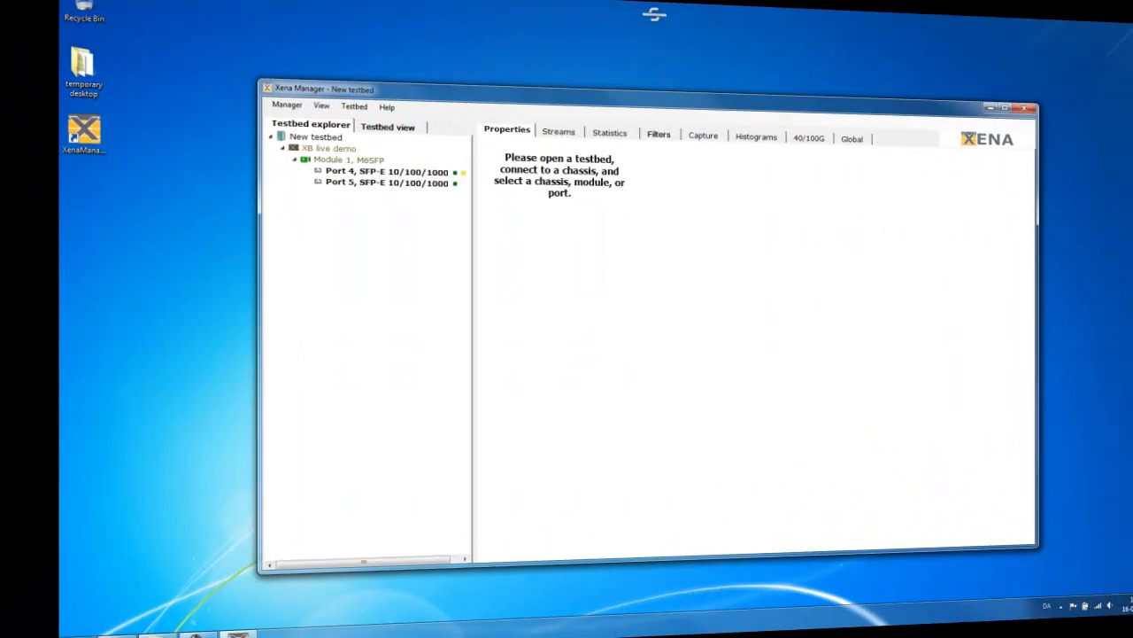
- Add a second chassis to the testbed, connecting to it at IP address 192.168.1.178
right_click(331, 137)
click(303, 234)
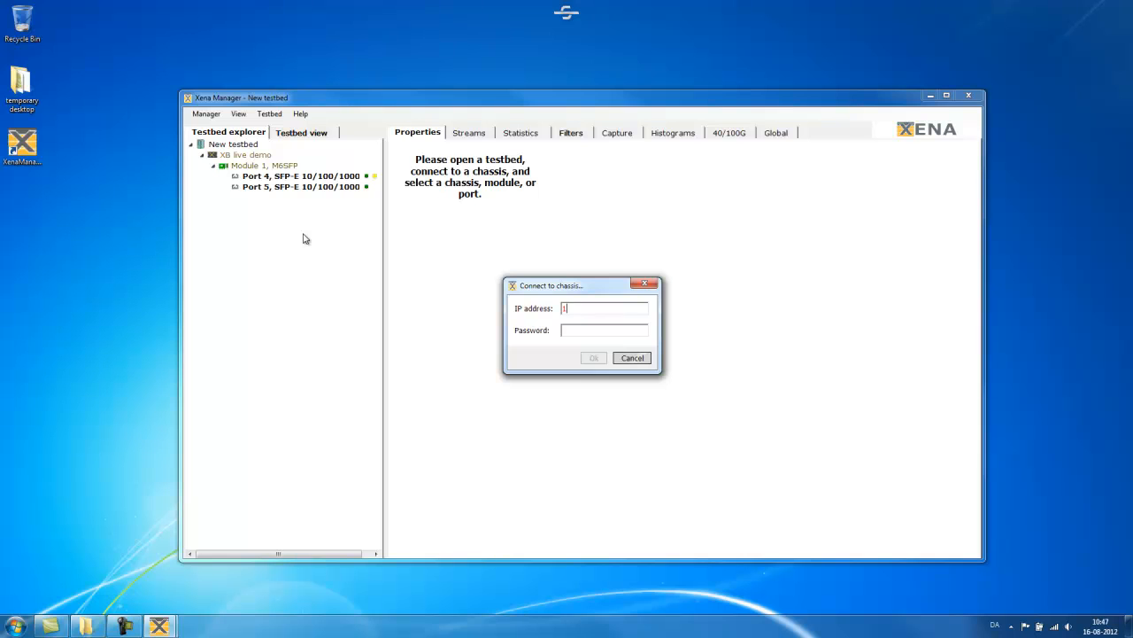
text(192.1.68.1.178)
click(602, 357)
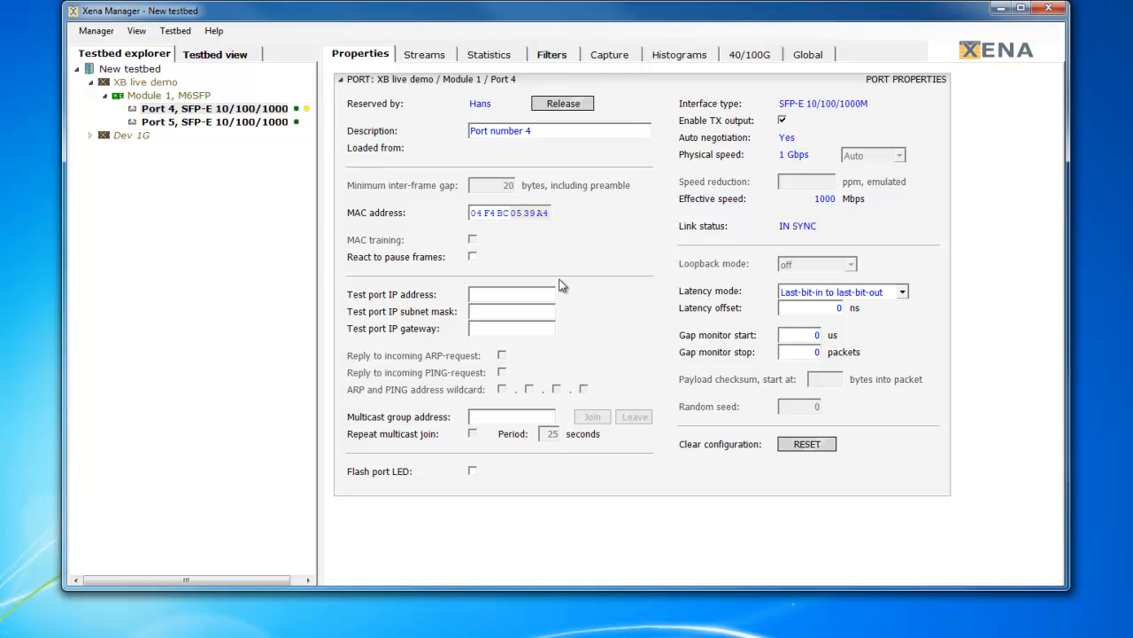
- Reset the configuration of Module 1's Port 4 and add one stream to the port
click(800, 453)
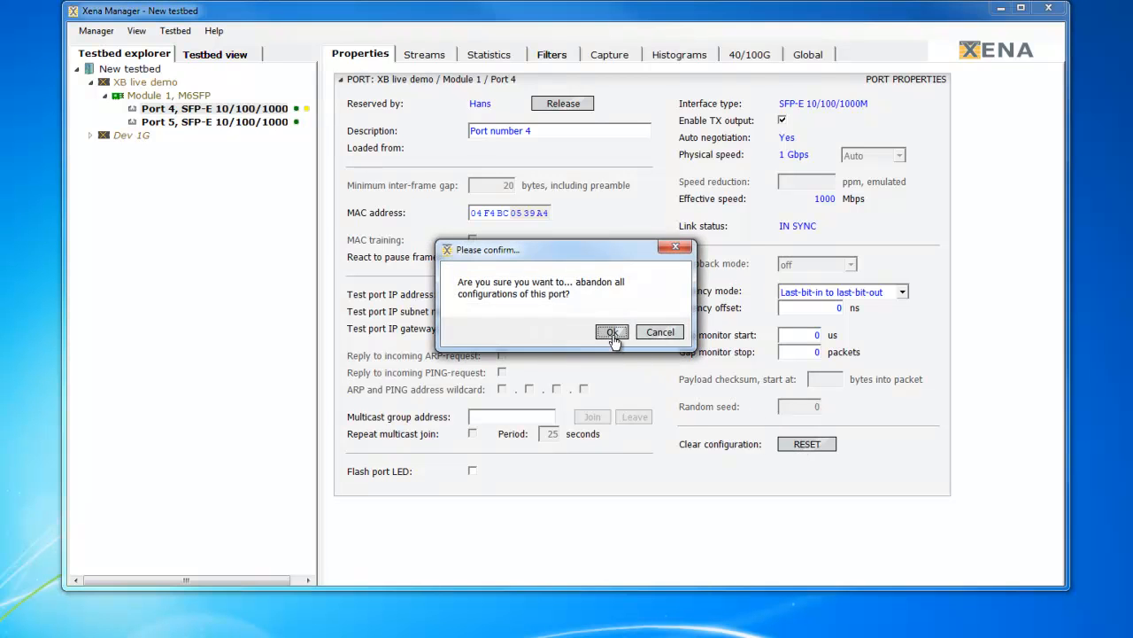
click(613, 335)
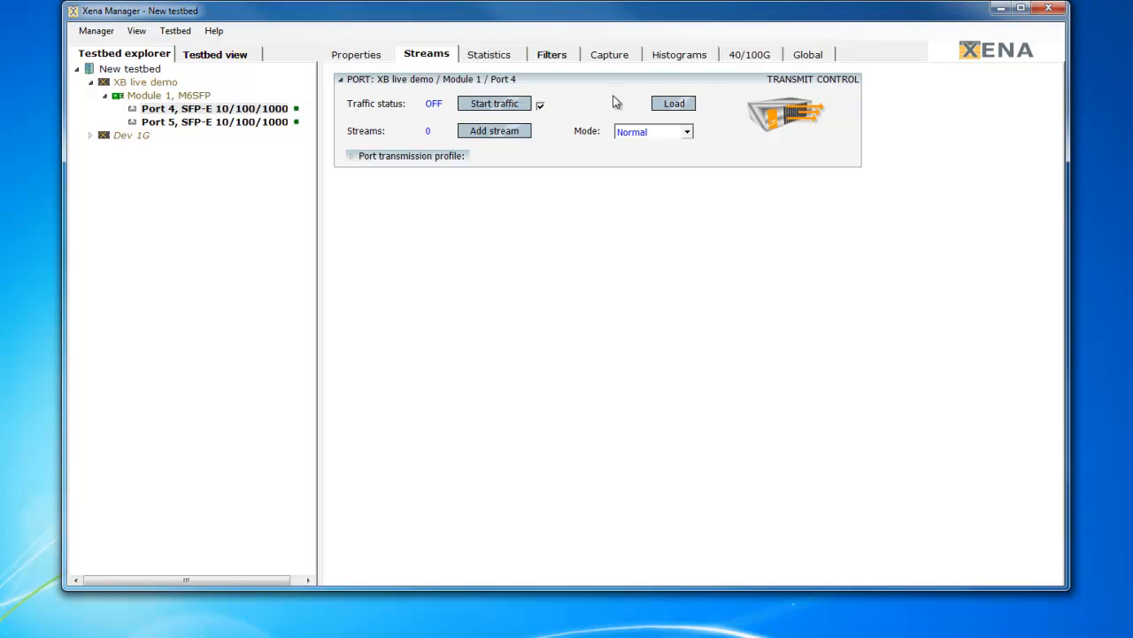
click(499, 135)
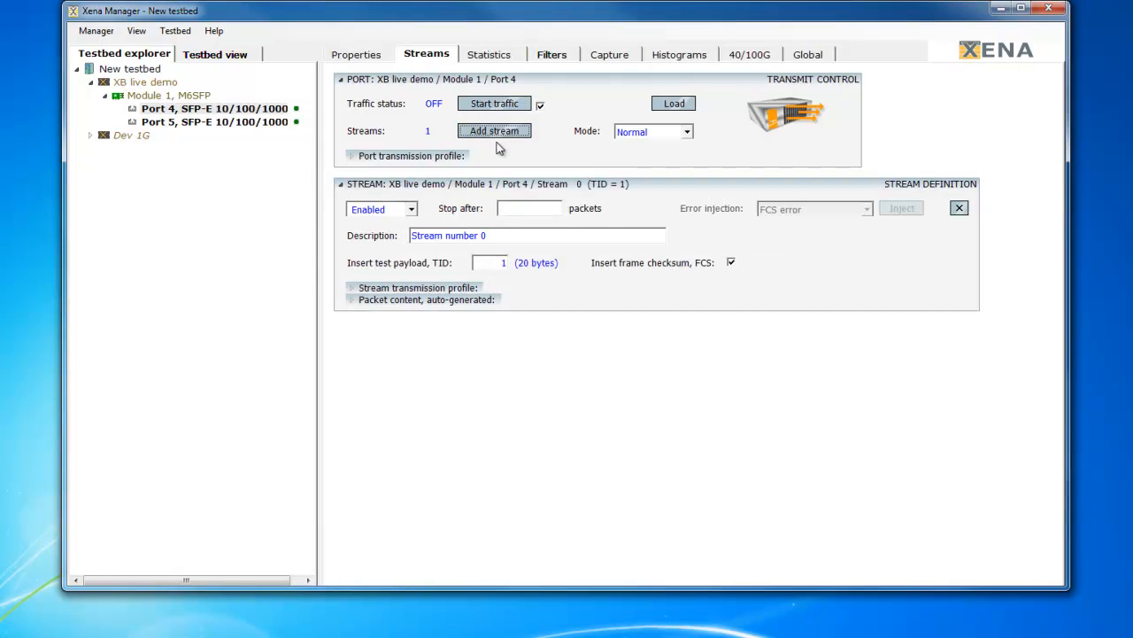
- Expand the stream's transmission profile on Port 4 and set the rate to 70 percent
click(412, 291)
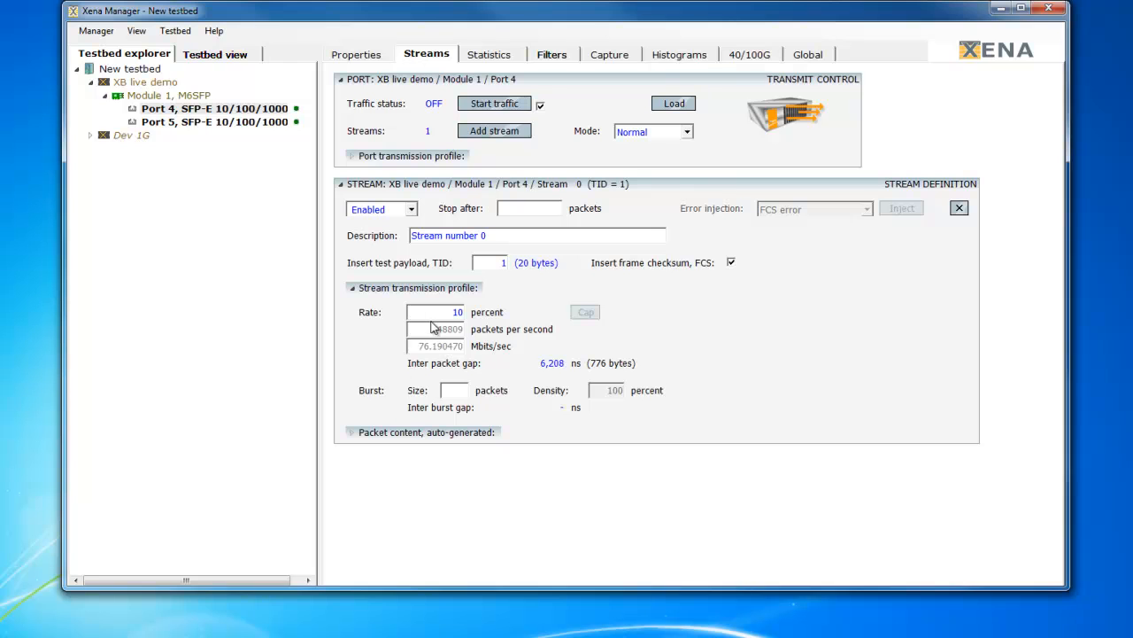
drag(546, 587, 550, 632)
double_click(453, 312)
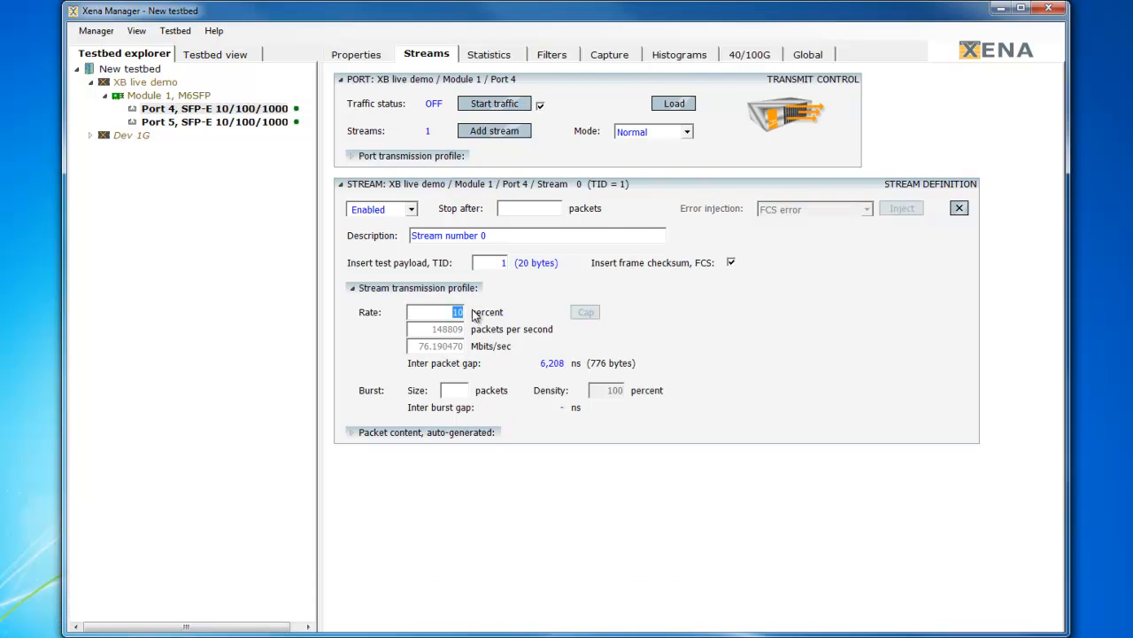
text(70+)
key(BackSpace)
- Set the stream rate to 1000000 packets per second and then to 500 Mbits/sec instead
double_click(423, 327)
text(1000000)
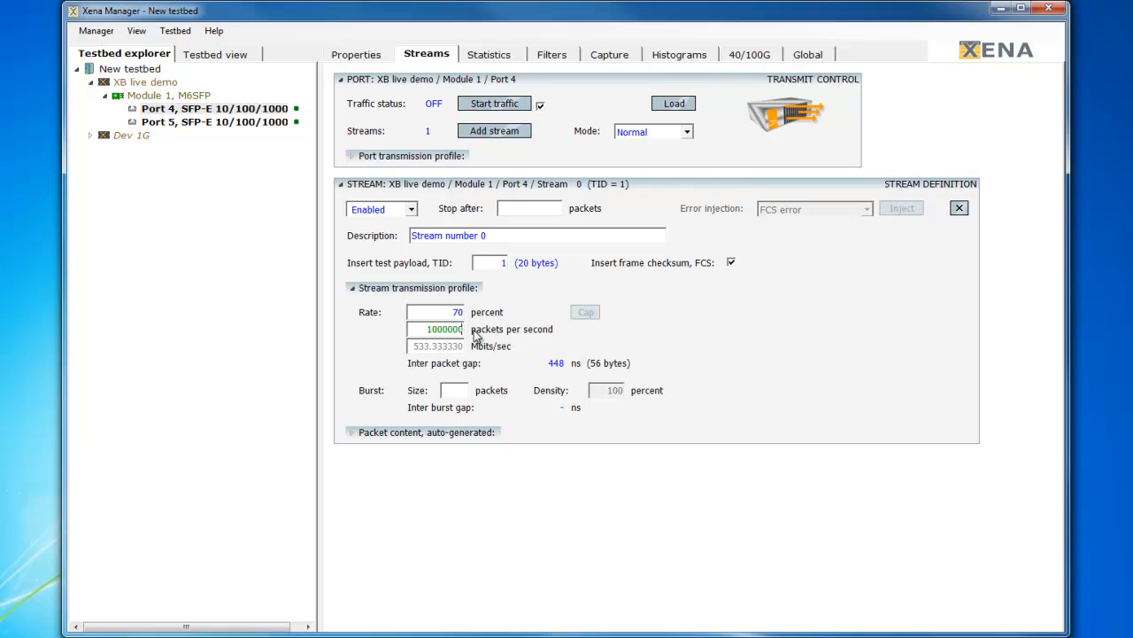
key(Return)
double_click(450, 345)
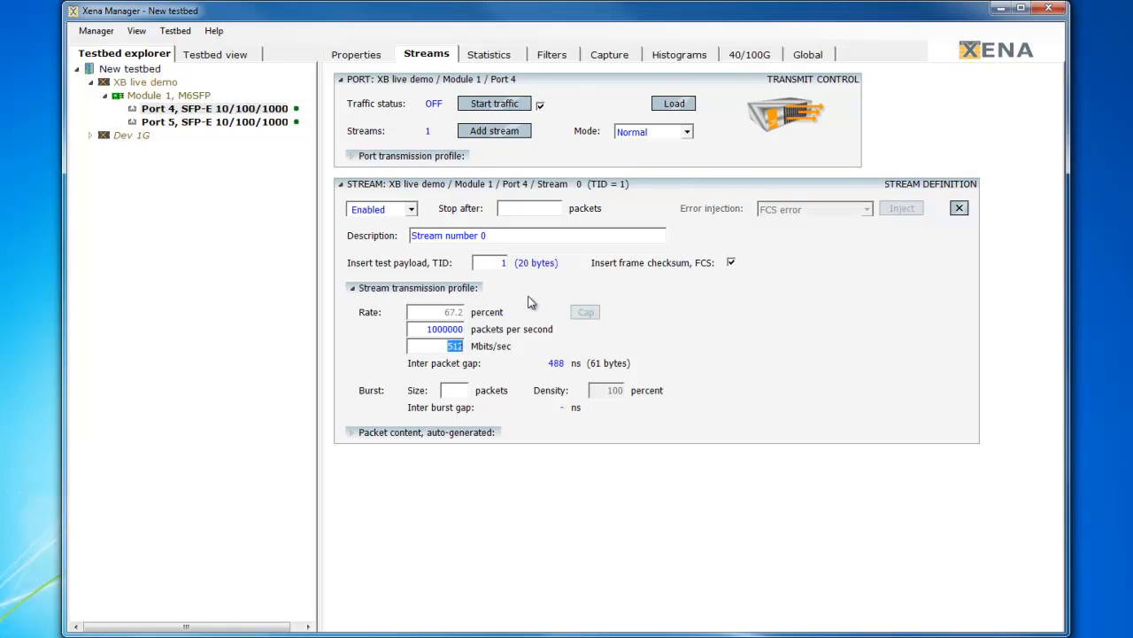
text(500)
key(Return)
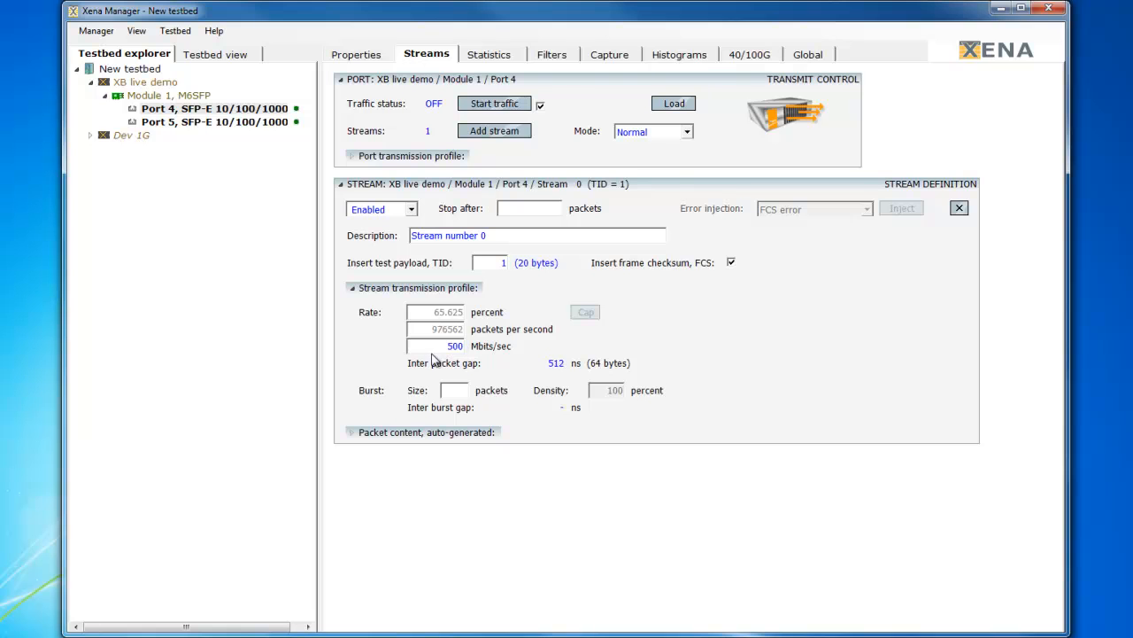
- Set the stream's rate back to 70 percent
double_click(443, 312)
text(70)
key(Return)
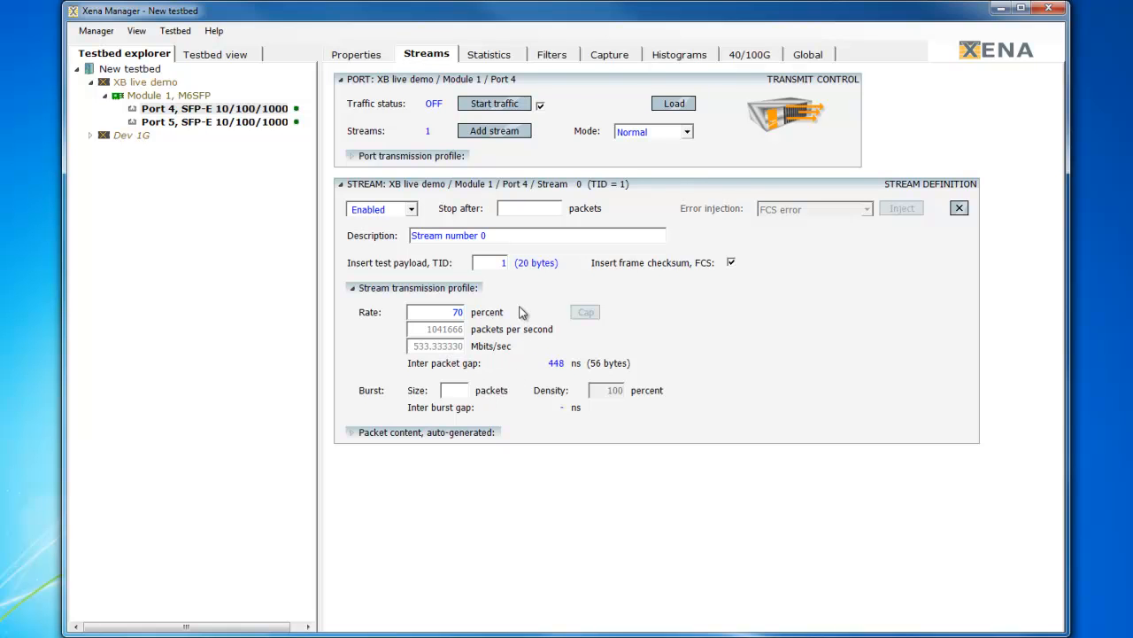
- Configure the stream's bursts with a size of 5 packets and a density of 50 percent
click(461, 390)
double_click(461, 390)
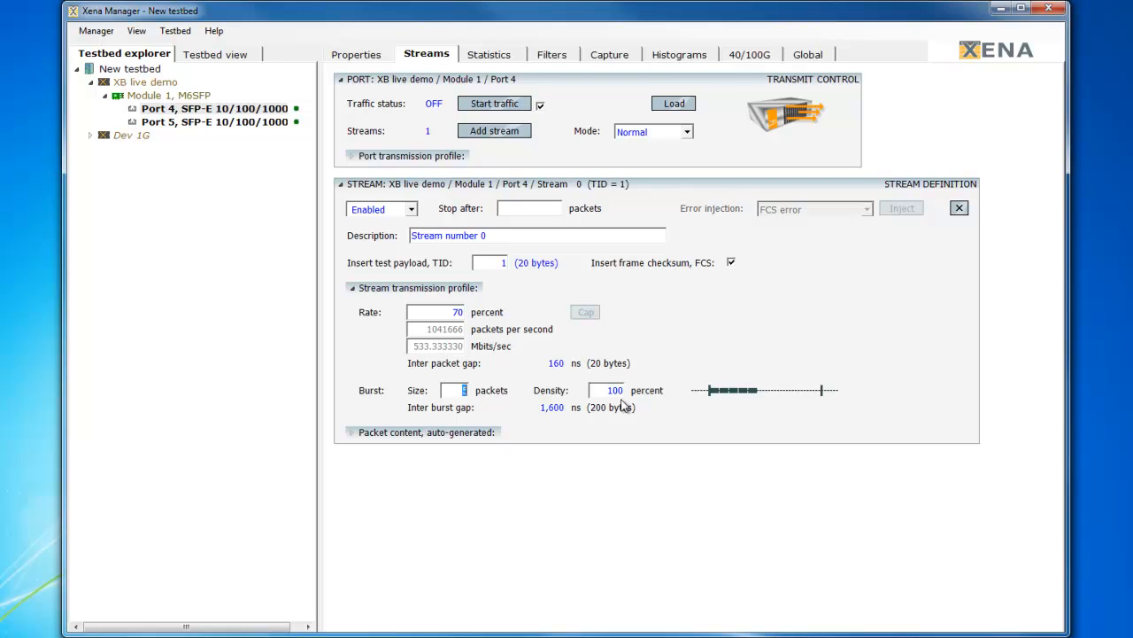
drag(609, 390, 629, 391)
text(50)
key(Return)
- Expand the packet content settings and use Random packet lengths with a minimum of 100 bytes and a maximum of 1000 bytes
click(450, 432)
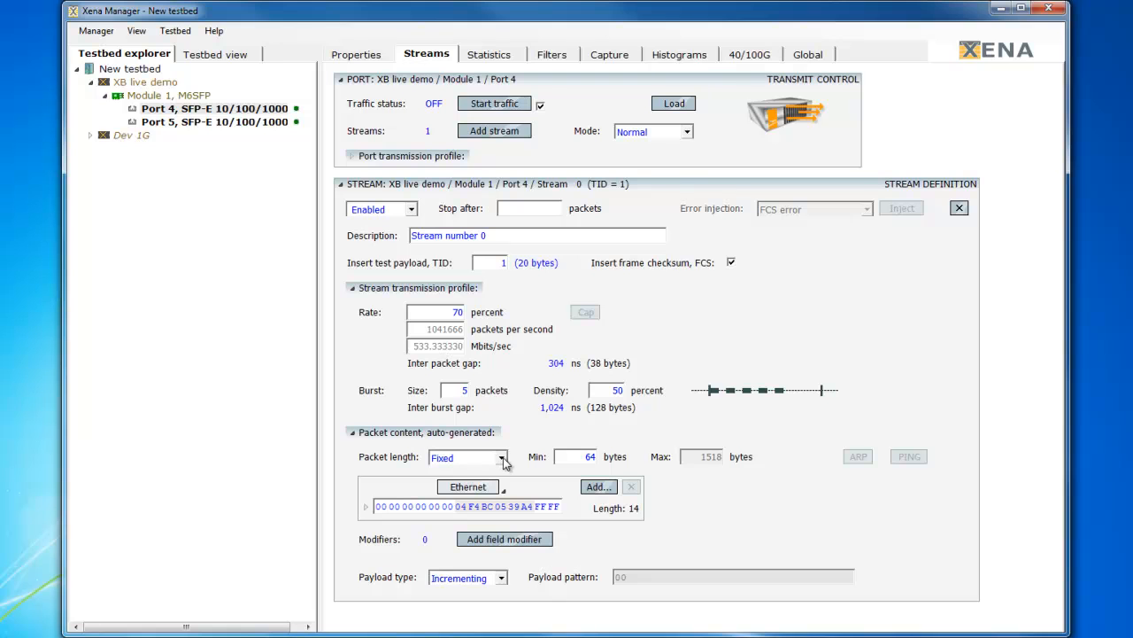
drag(579, 456, 611, 456)
text(100)
key(Return)
click(502, 458)
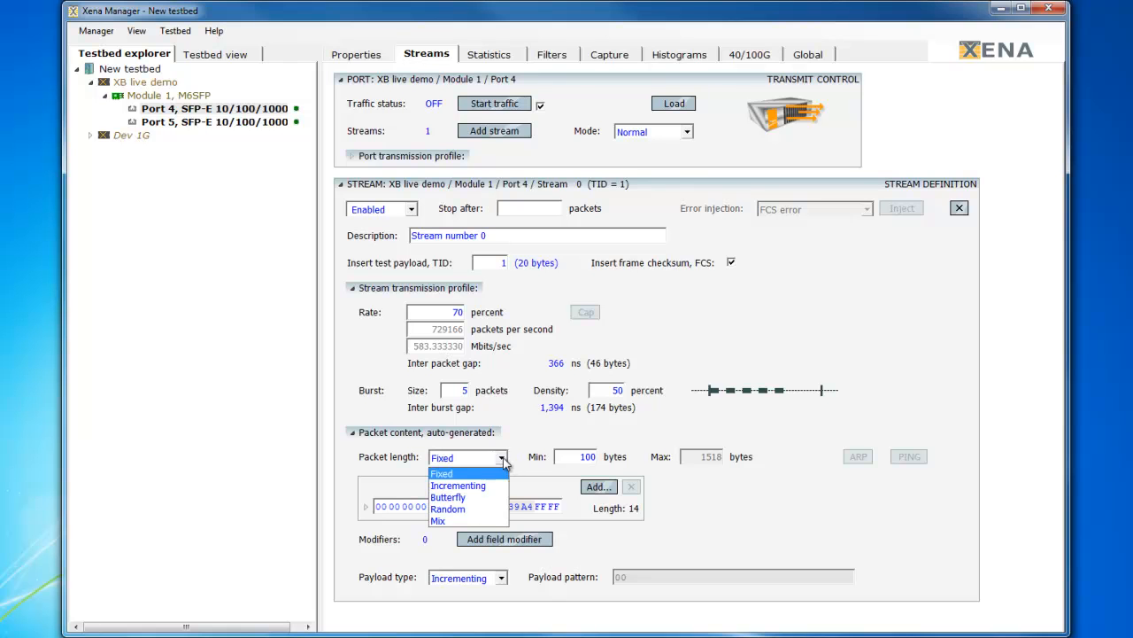
click(475, 509)
drag(688, 455, 742, 454)
text(1000)
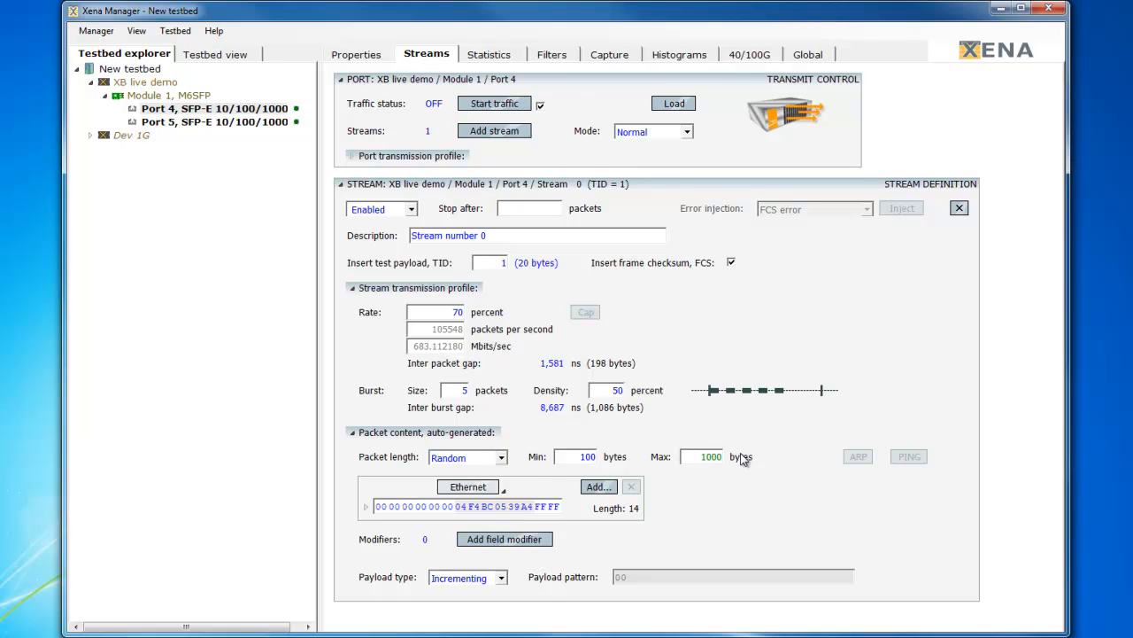
key(Return)
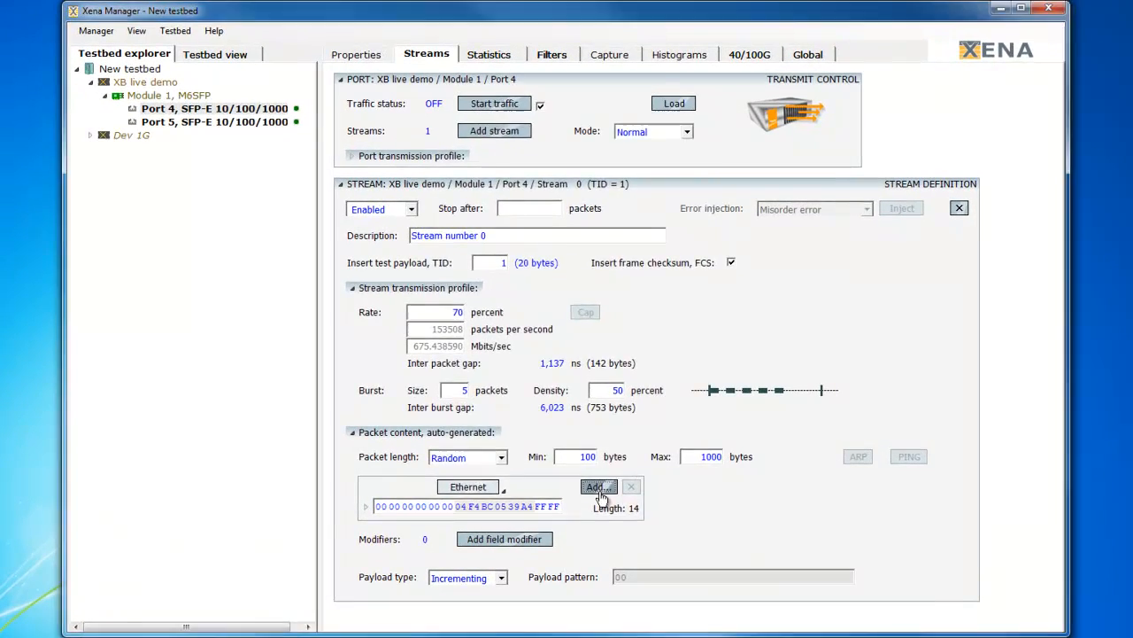
- Add two VLAN segments and one IP v4 segment after the Ethernet header of the packet
click(607, 471)
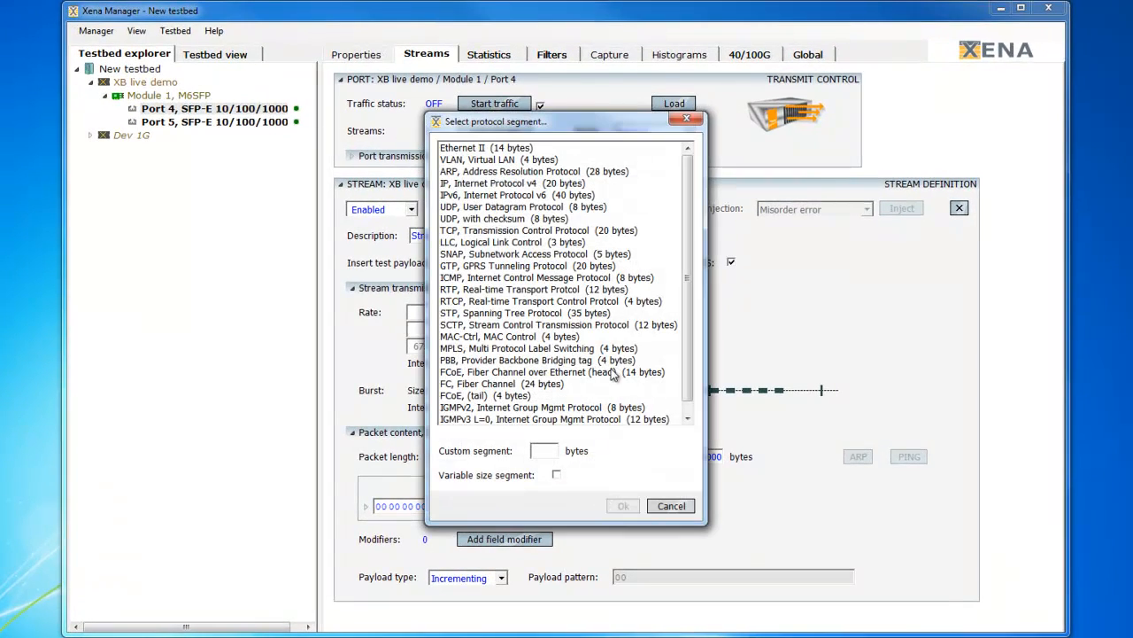
click(469, 160)
click(623, 506)
click(653, 484)
click(478, 160)
click(623, 506)
click(712, 487)
click(478, 188)
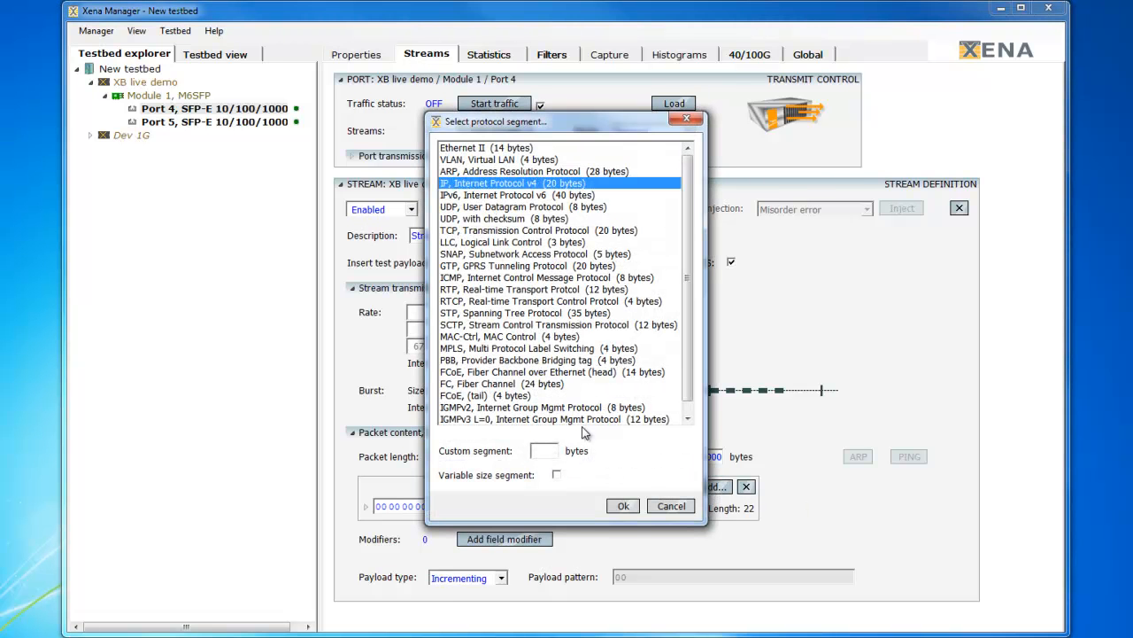
click(621, 505)
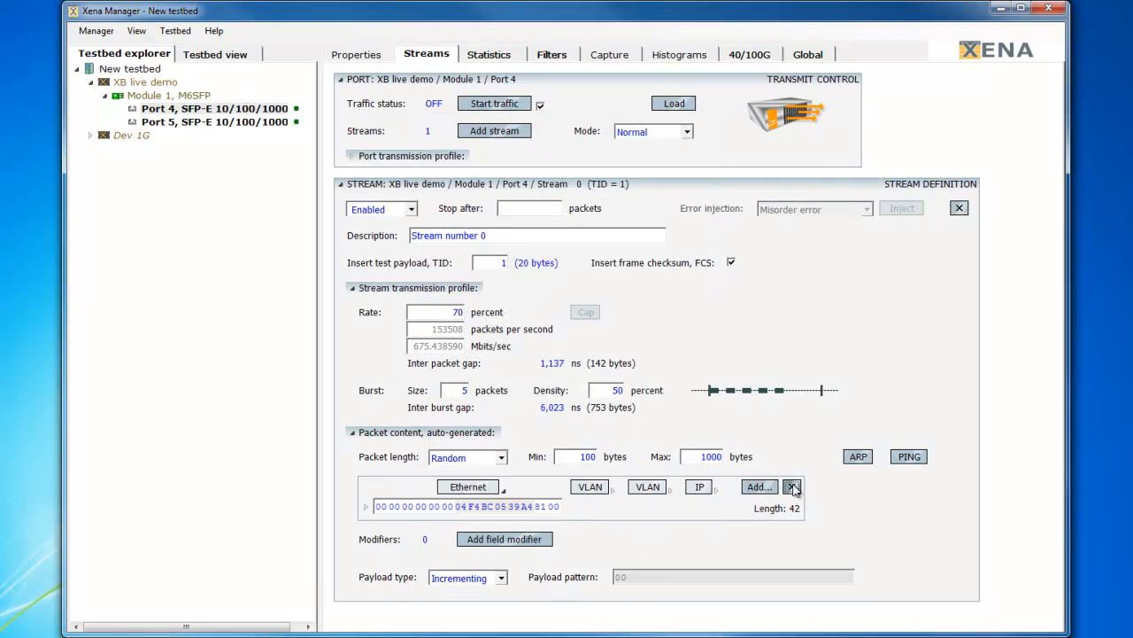
- Remove the IP segment and both VLAN segments from the packet header
click(791, 486)
click(746, 480)
click(682, 480)
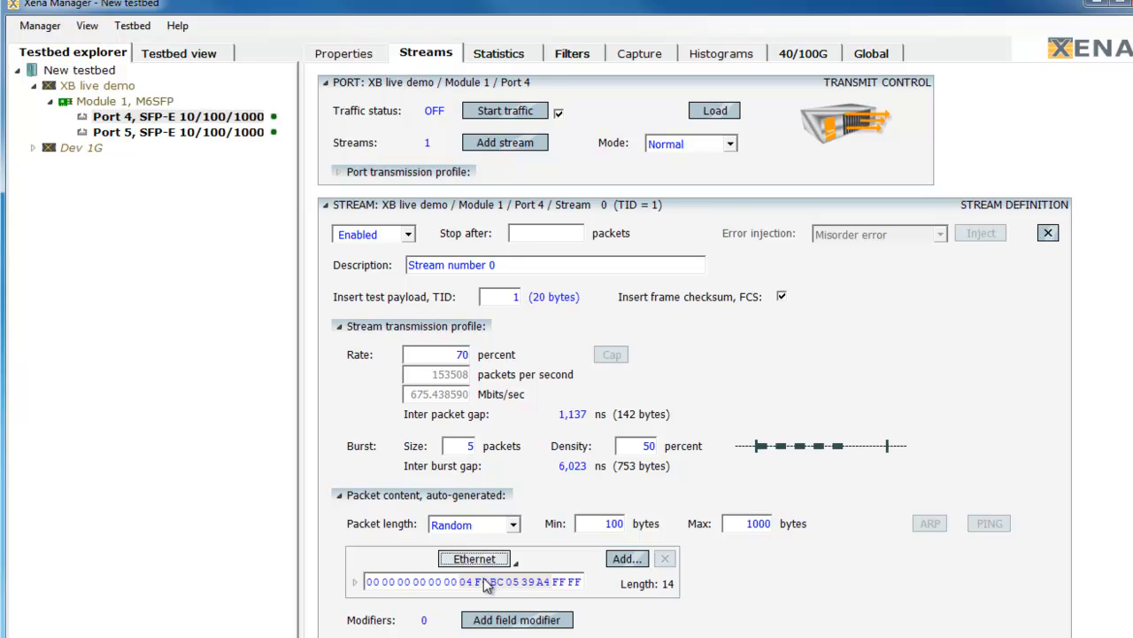
- Set the Ethernet header's destination MAC address to XB live demo/1/5 and accept the change
click(474, 560)
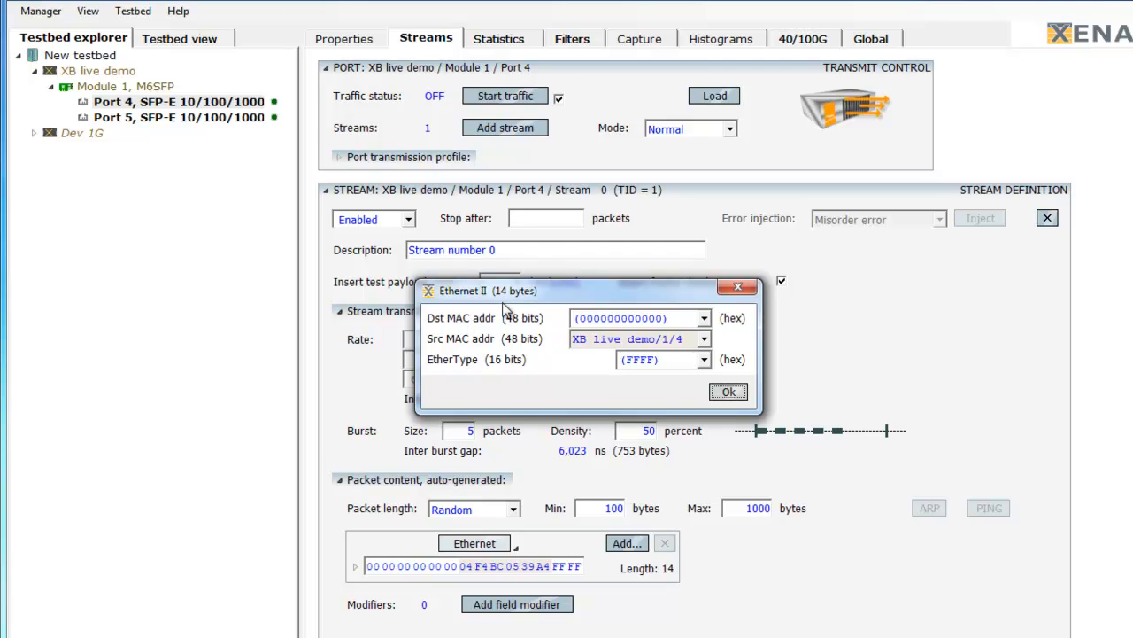
drag(548, 293, 430, 336)
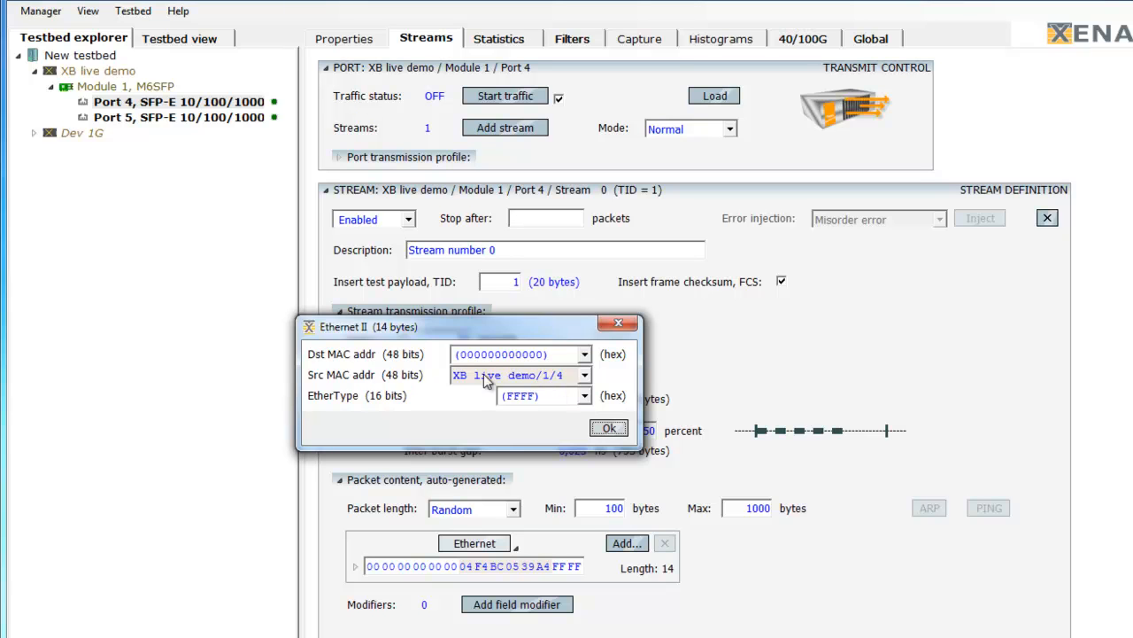
click(585, 355)
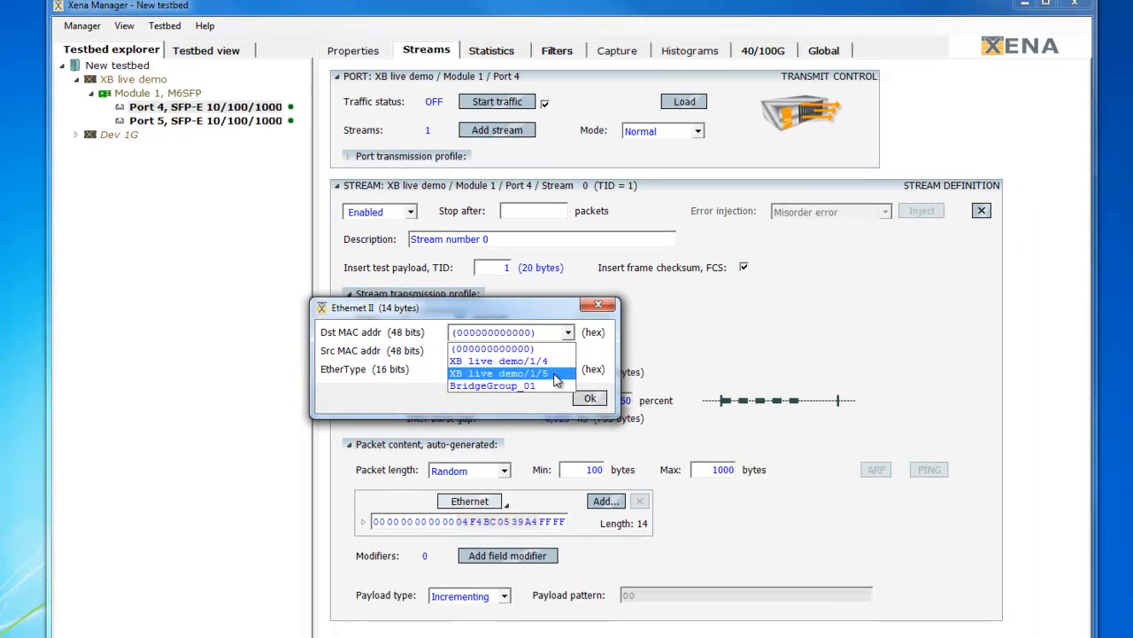
click(556, 379)
click(590, 397)
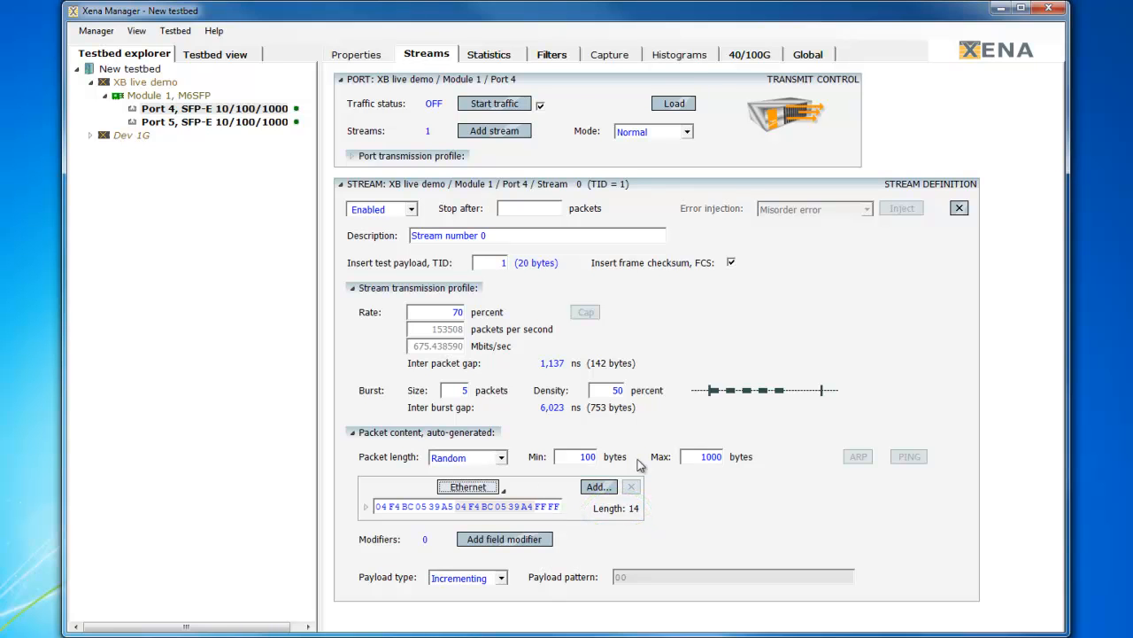
click(502, 580)
click(470, 607)
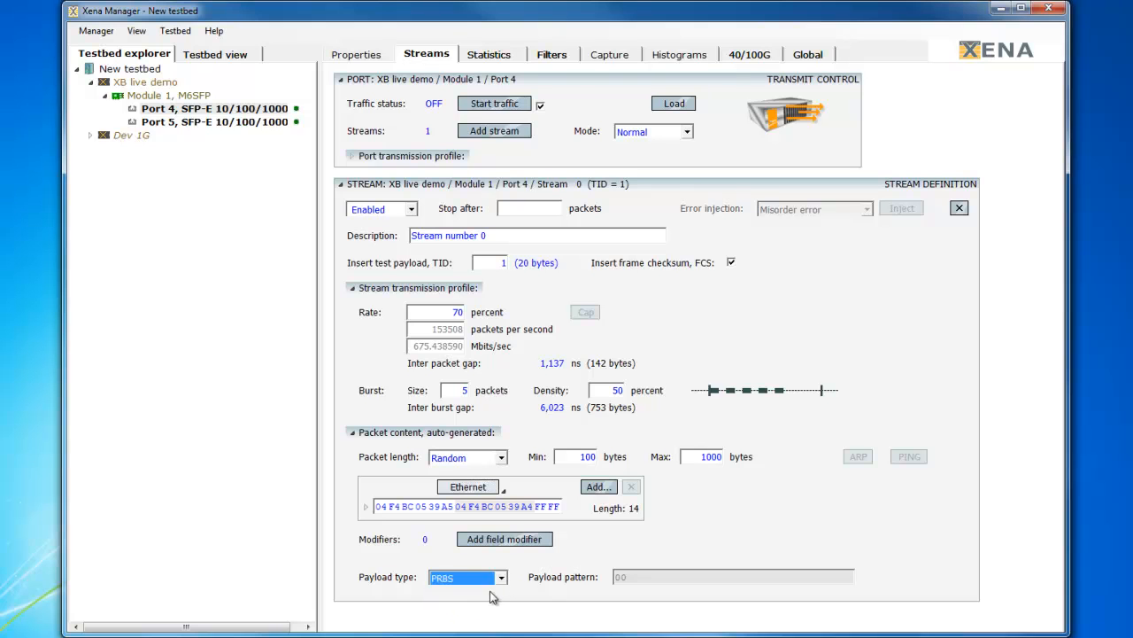
click(502, 580)
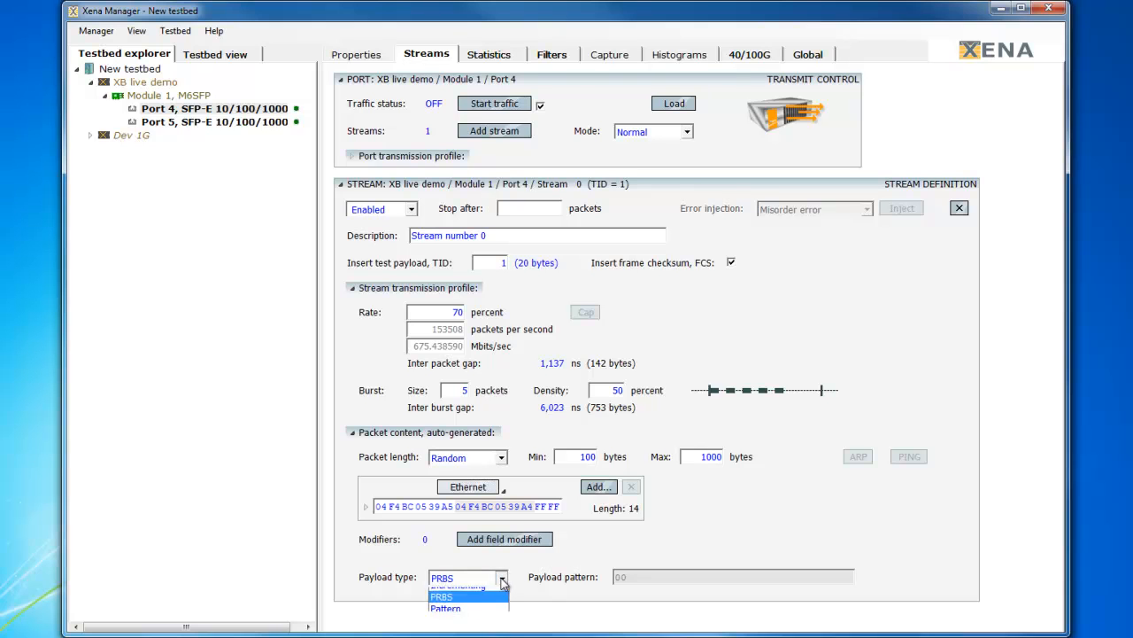
click(468, 617)
click(619, 578)
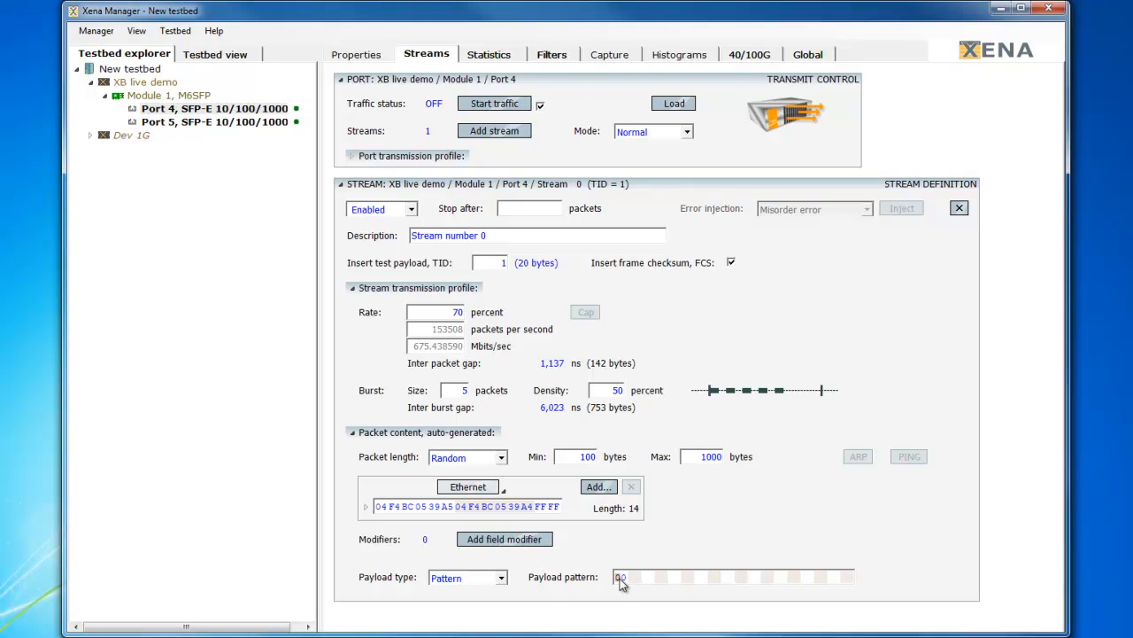
text(998877)
key(Return)
- Set the payload type back to Incrementing and change the test payload TID to 17
click(501, 577)
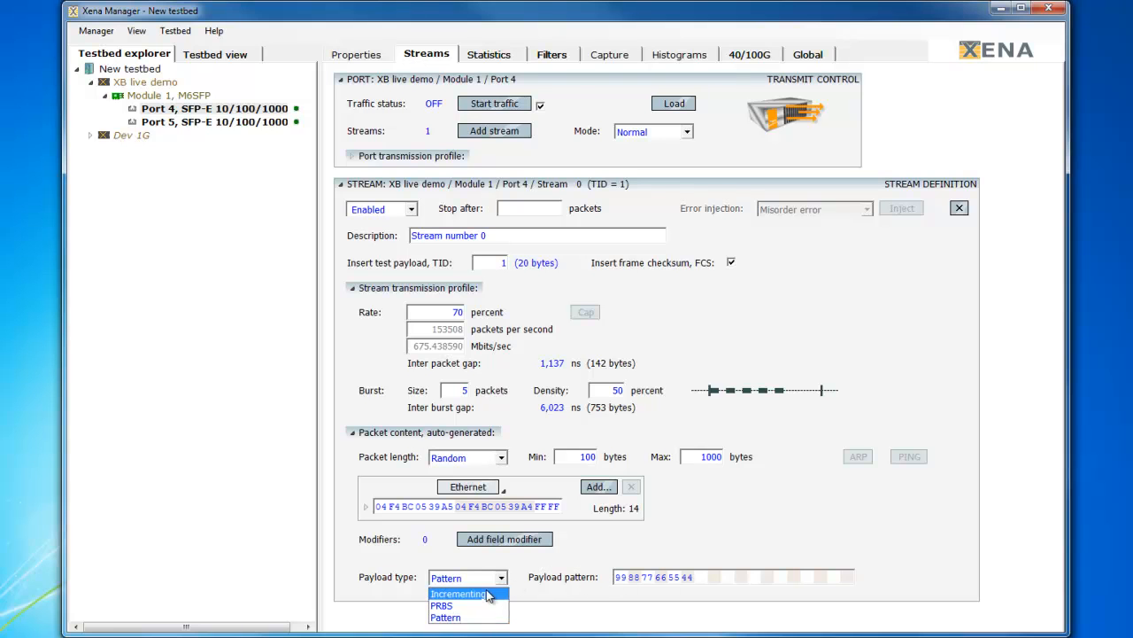
click(487, 594)
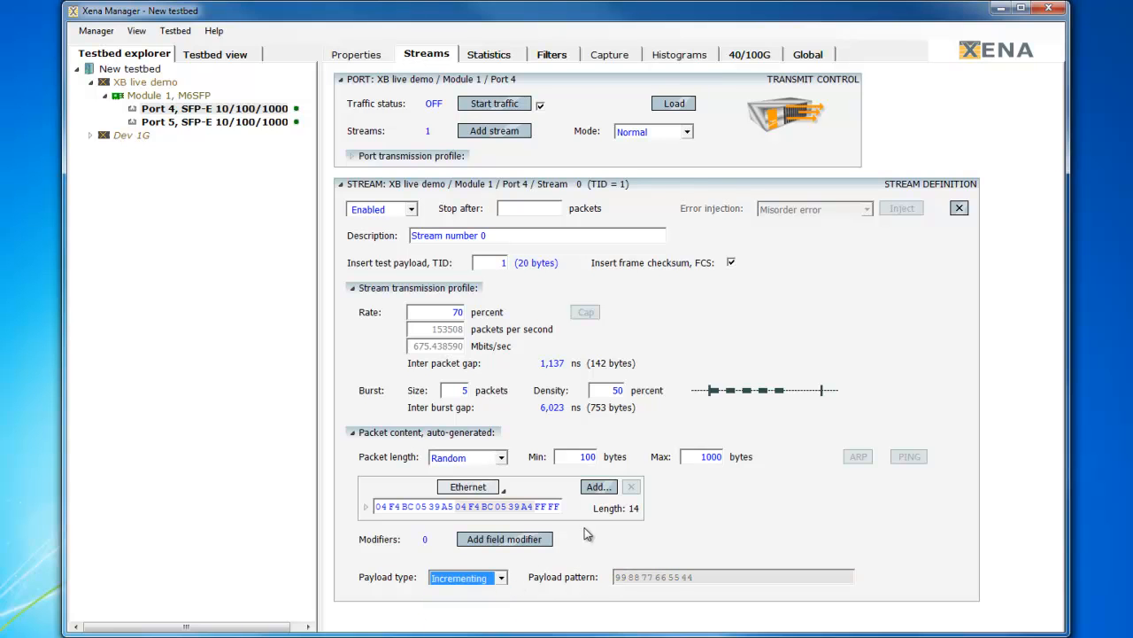
text(0)
double_click(498, 263)
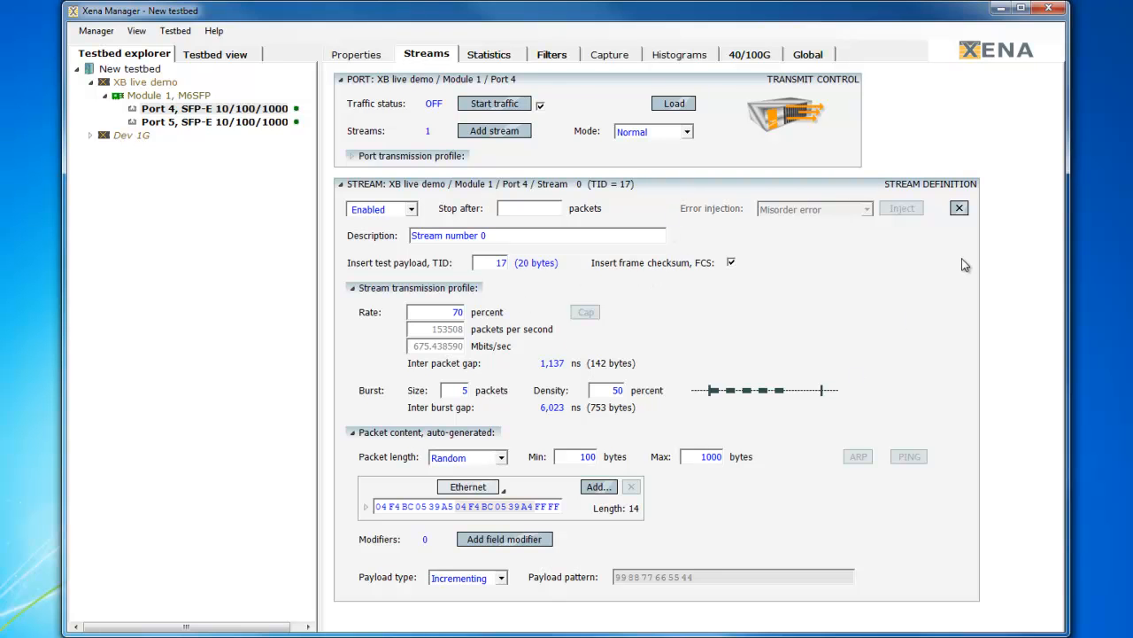
- Start traffic on Port 4 and show its statistics with the receive statistics and receive log collapsed
click(505, 104)
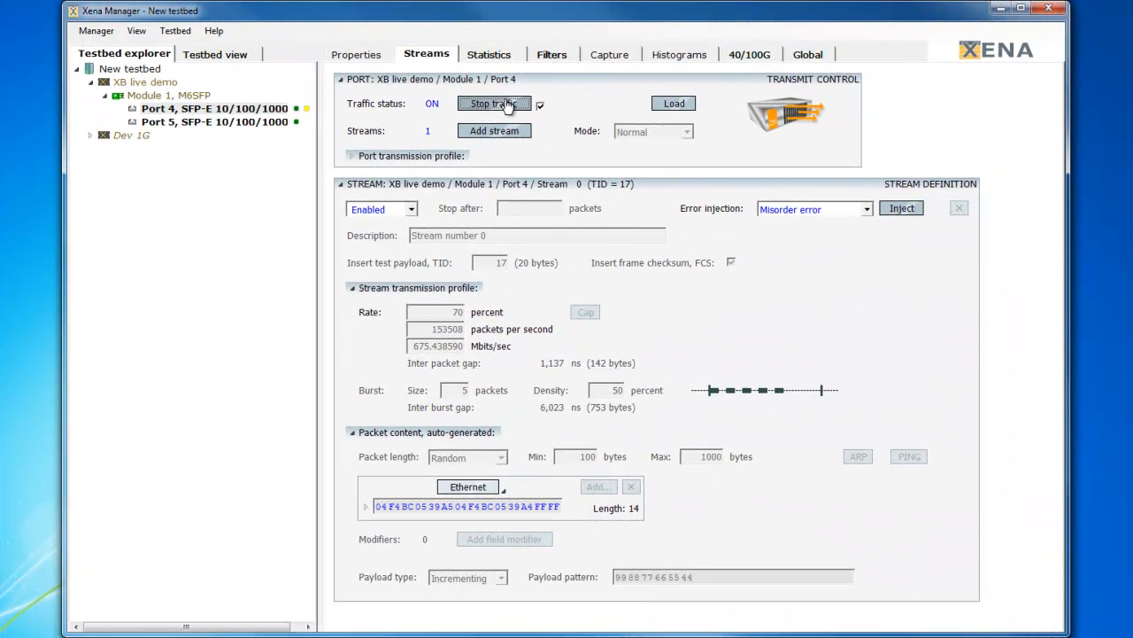
click(501, 56)
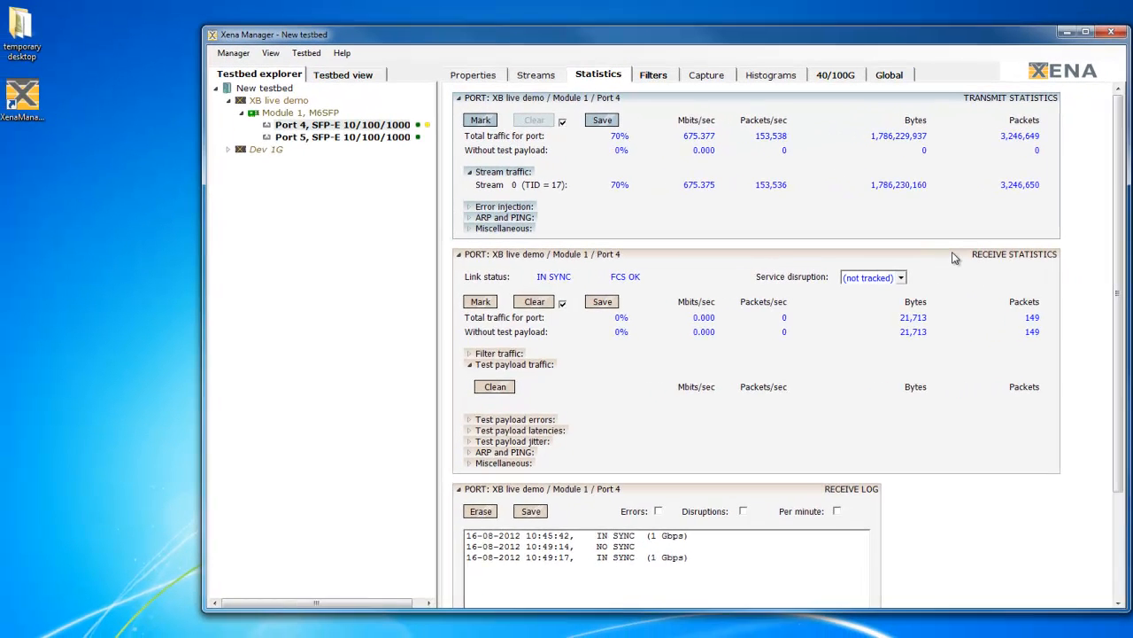
click(954, 254)
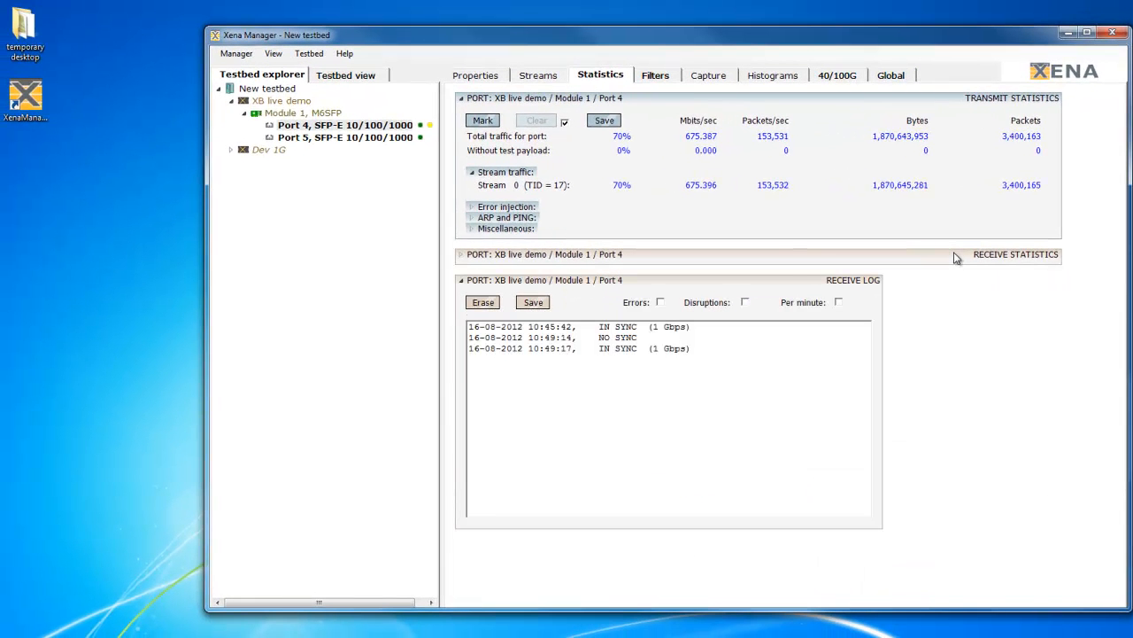
click(804, 281)
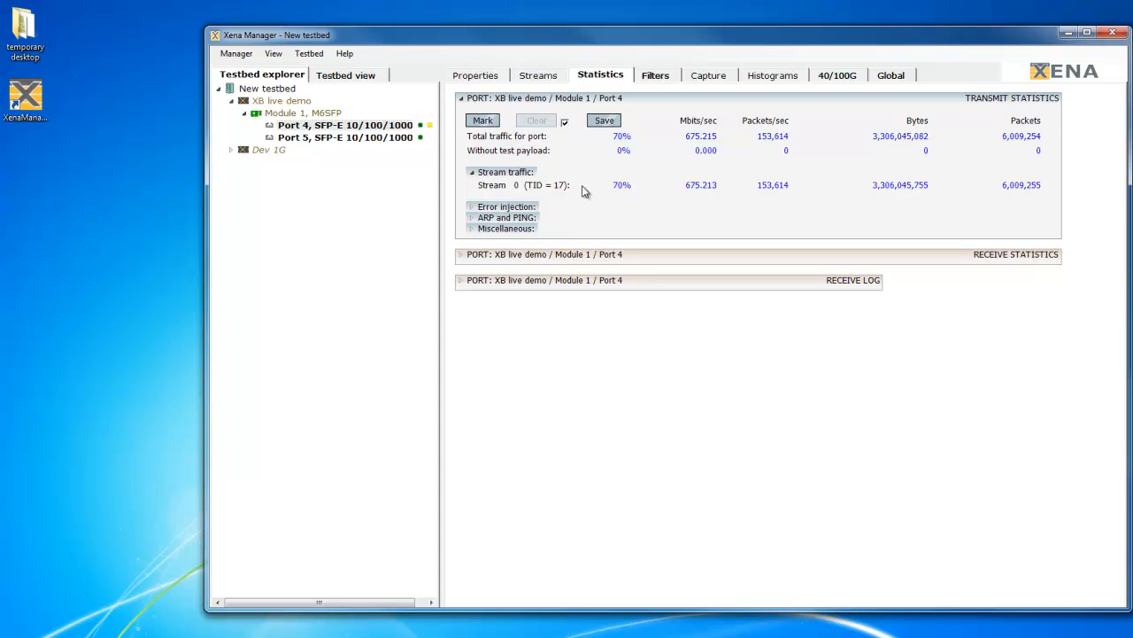
- Examine Port 5's receive statistics, collapsing the transmit, jitter and latency sections and keeping the test payload errors expanded
click(398, 139)
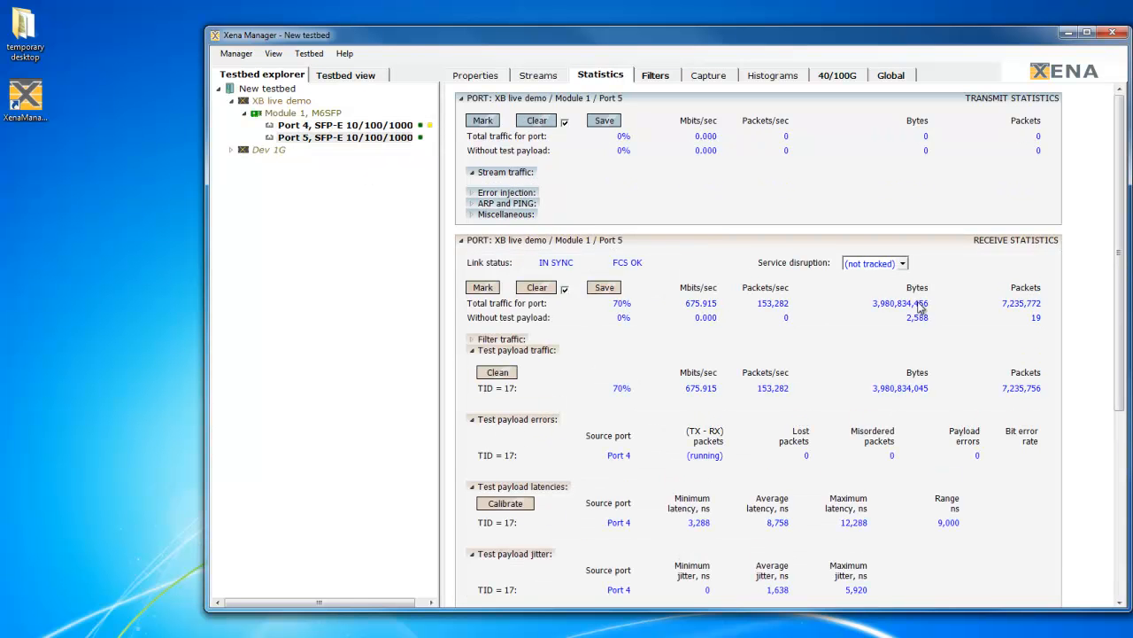
click(546, 554)
click(535, 486)
click(525, 419)
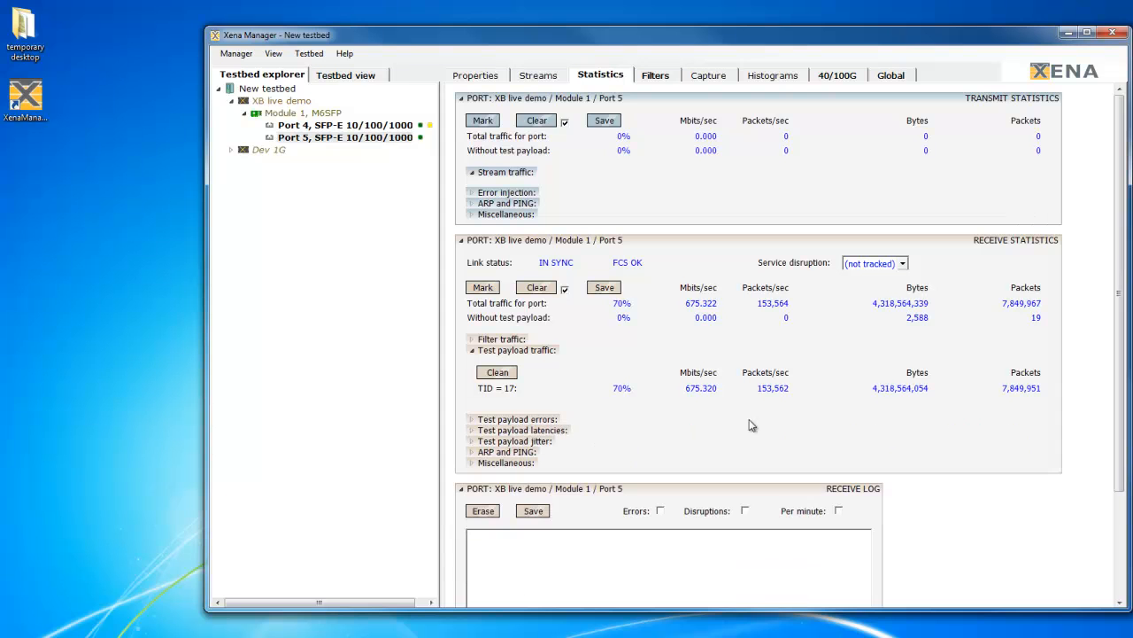
click(888, 97)
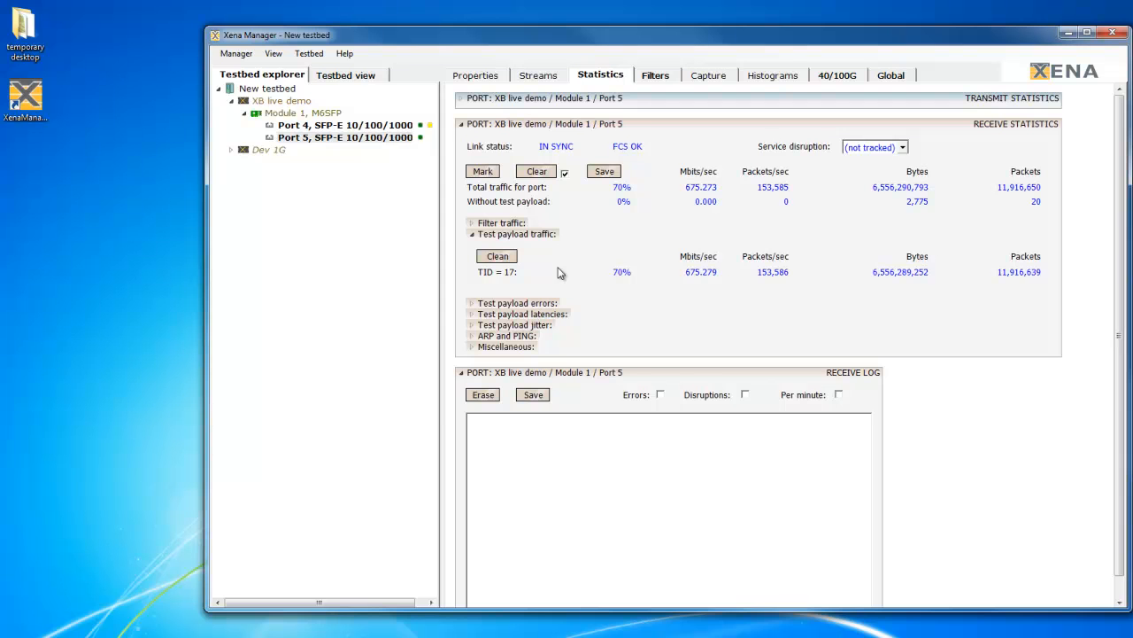
click(515, 303)
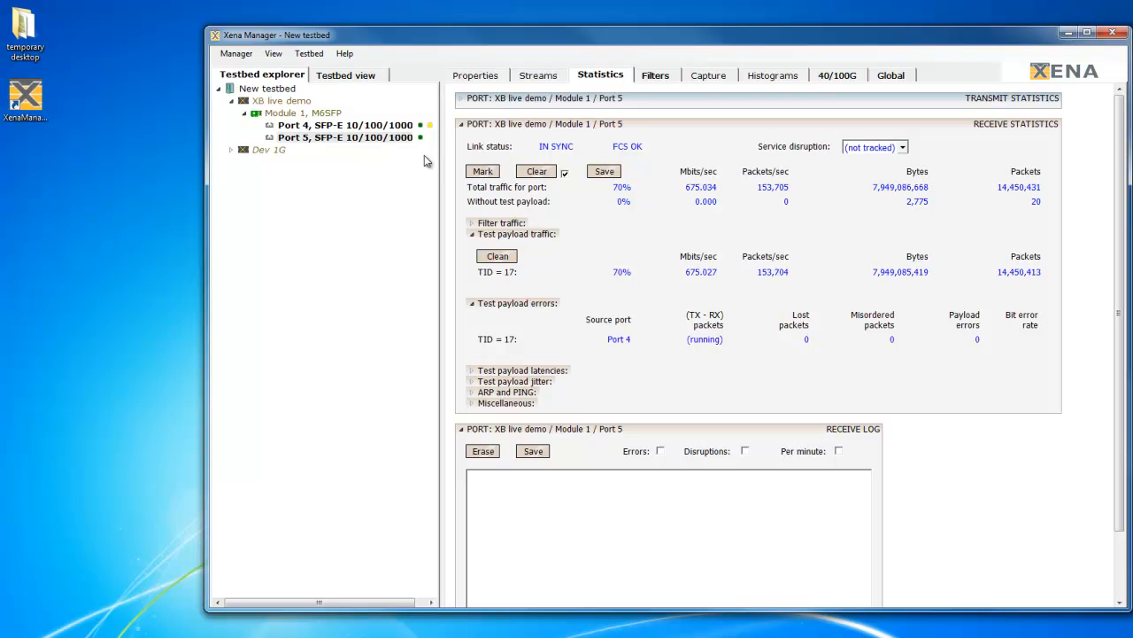
- Set the error injection type of Port 4's stream to FCS error
click(377, 127)
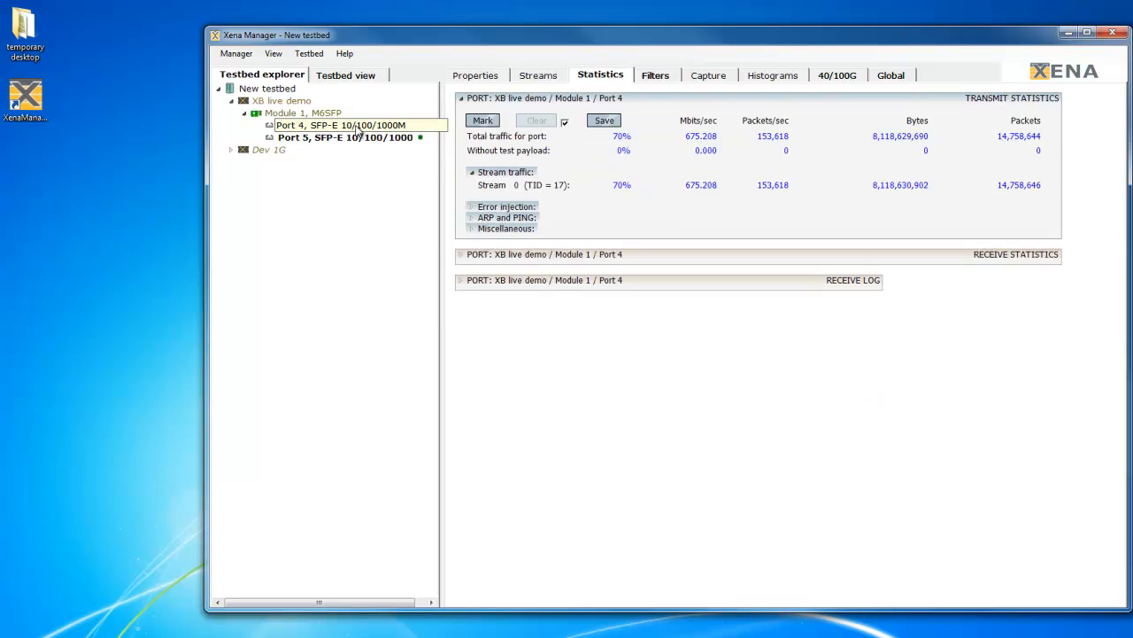
click(538, 78)
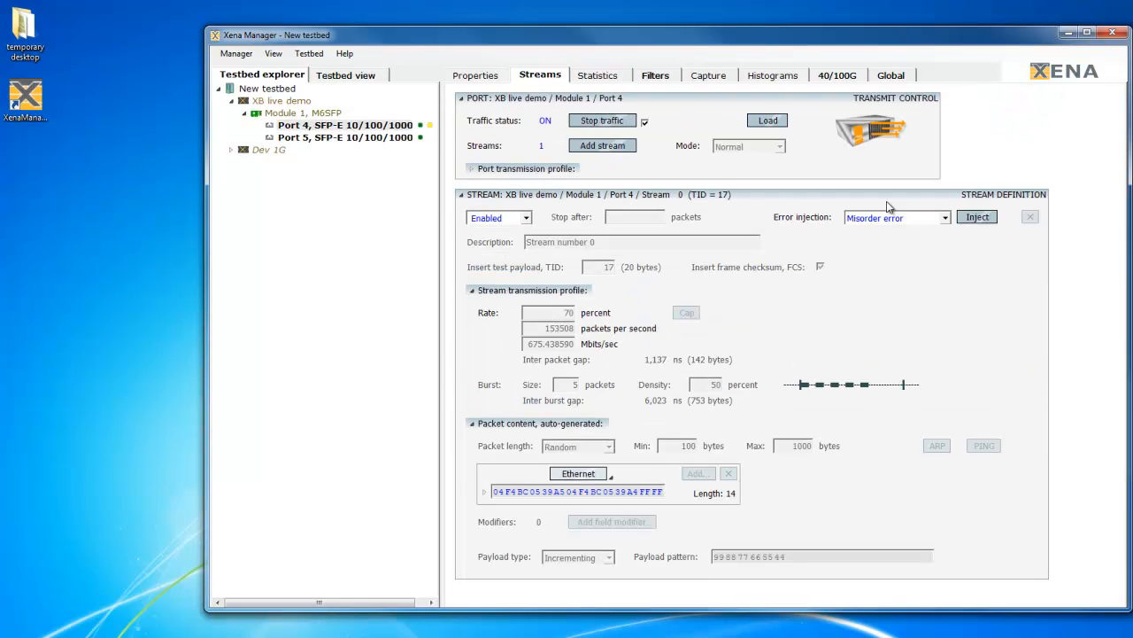
click(945, 218)
click(894, 235)
- Detach Port 4's stream definition into its own window, shrink it to the error injection row and place it beside the main window
drag(872, 197, 386, 117)
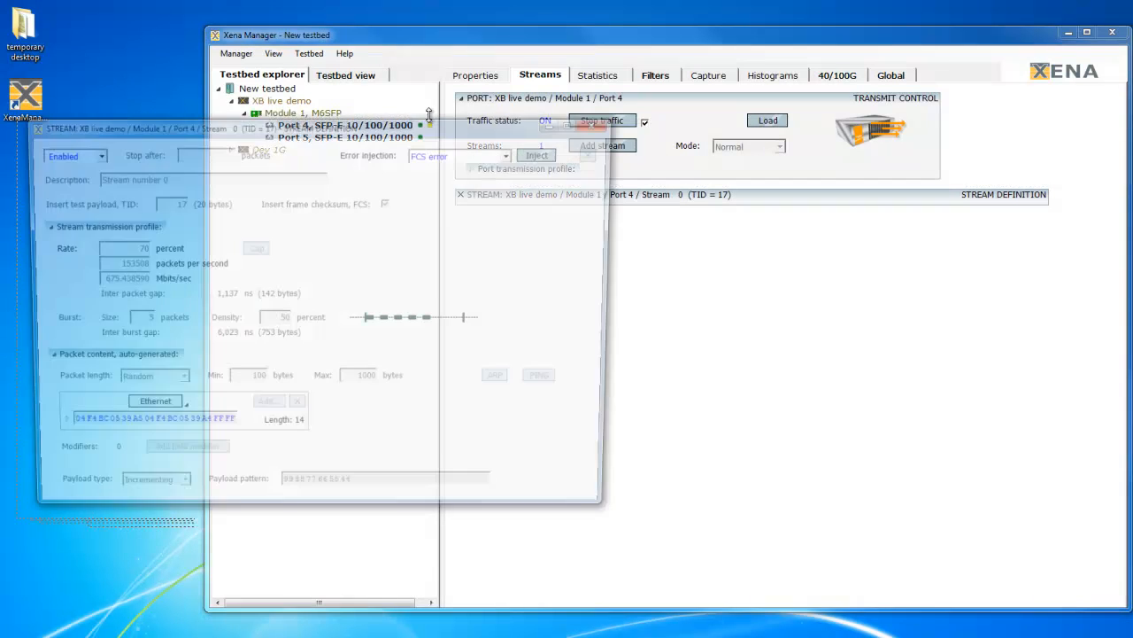
drag(618, 518, 605, 200)
drag(522, 131, 306, 384)
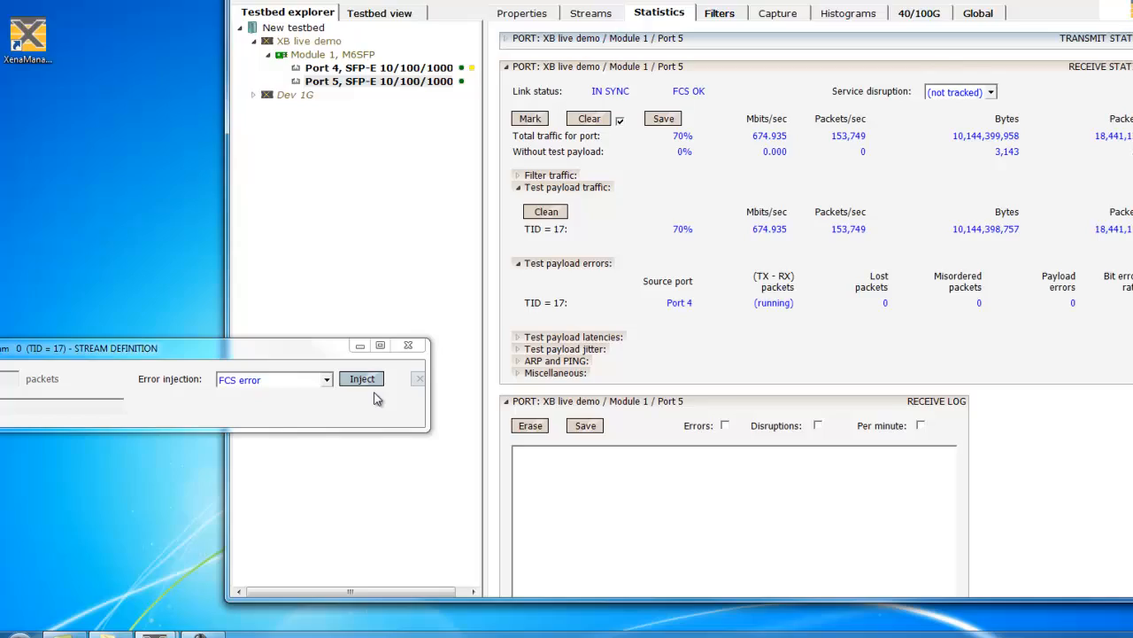
- Inject FCS errors into Port 4's stream while monitoring Port 5's receive statistics
click(355, 383)
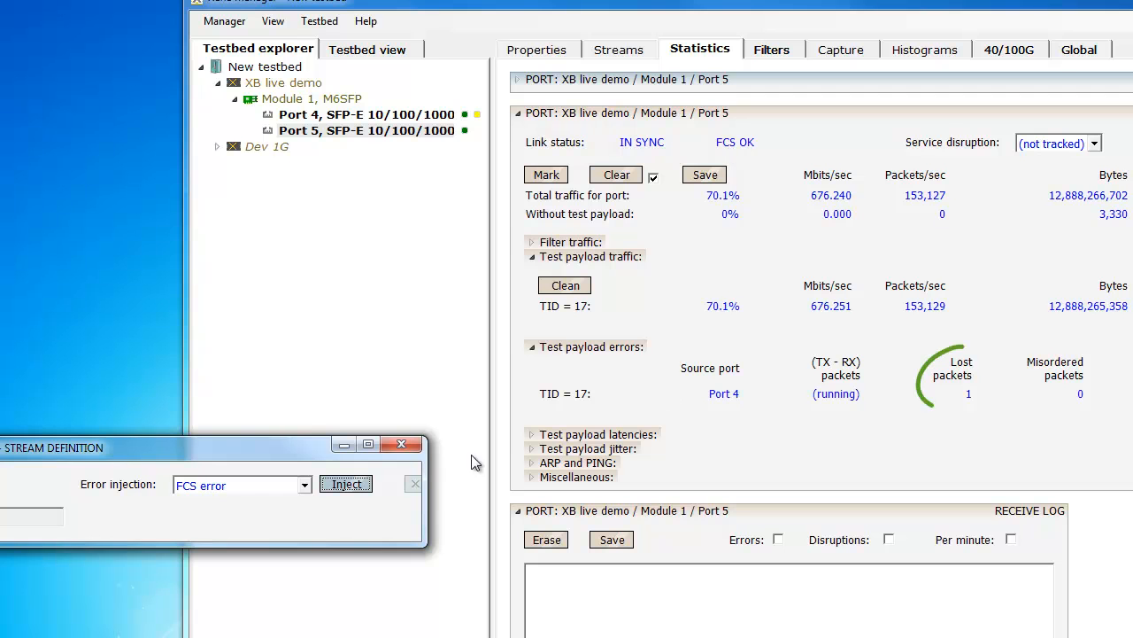
click(366, 484)
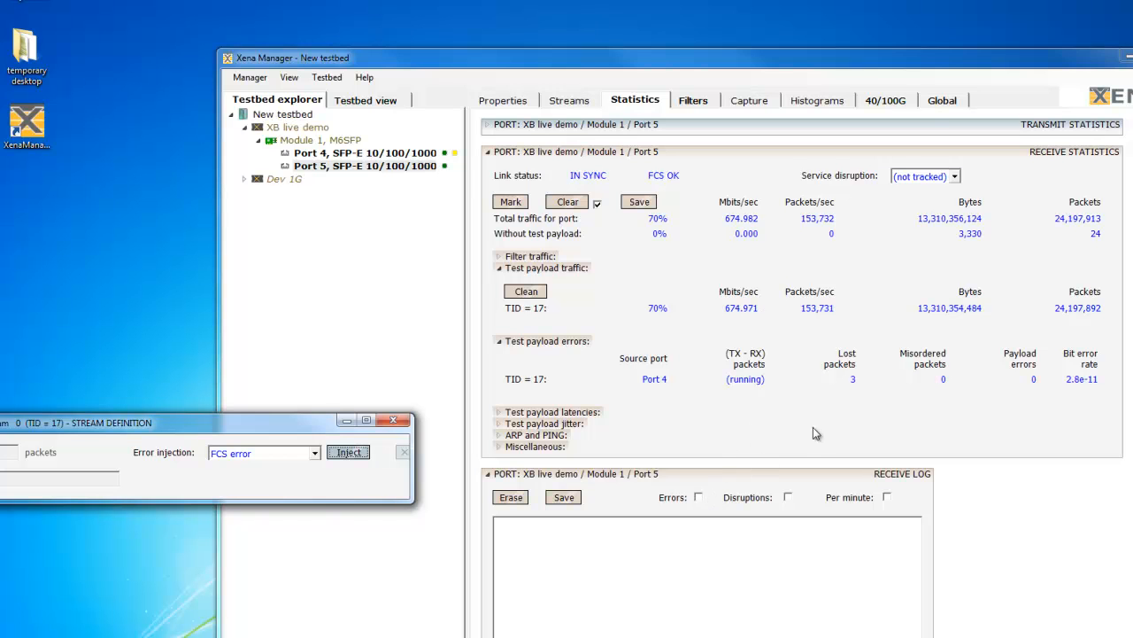
- Set the error injection type to Payload error and inject one into Port 4's stream
click(315, 453)
click(259, 503)
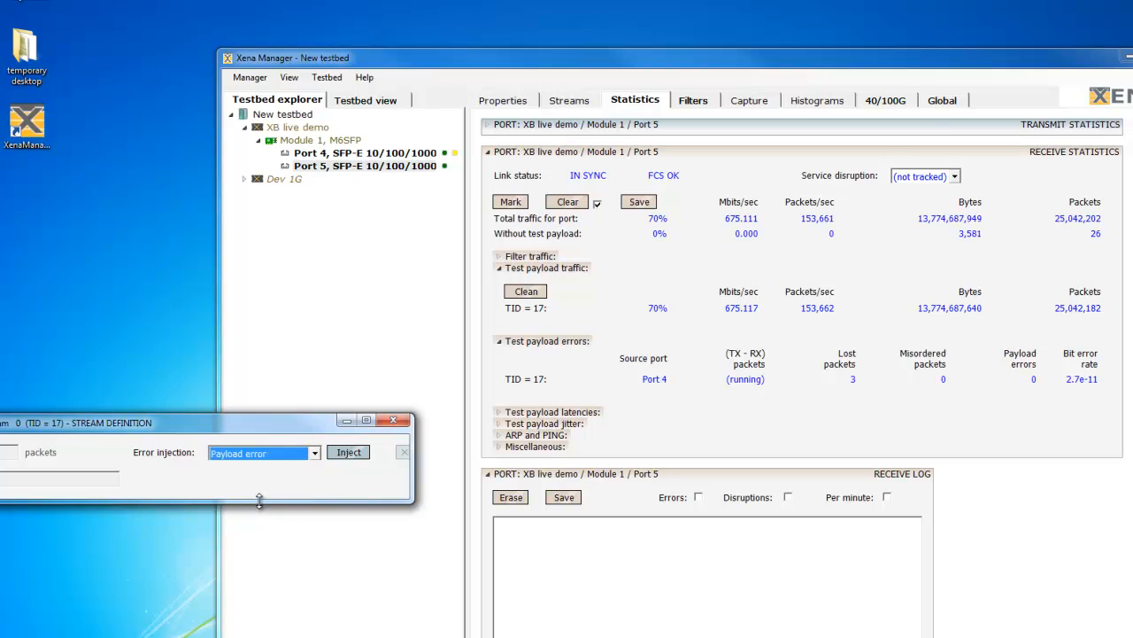
click(348, 455)
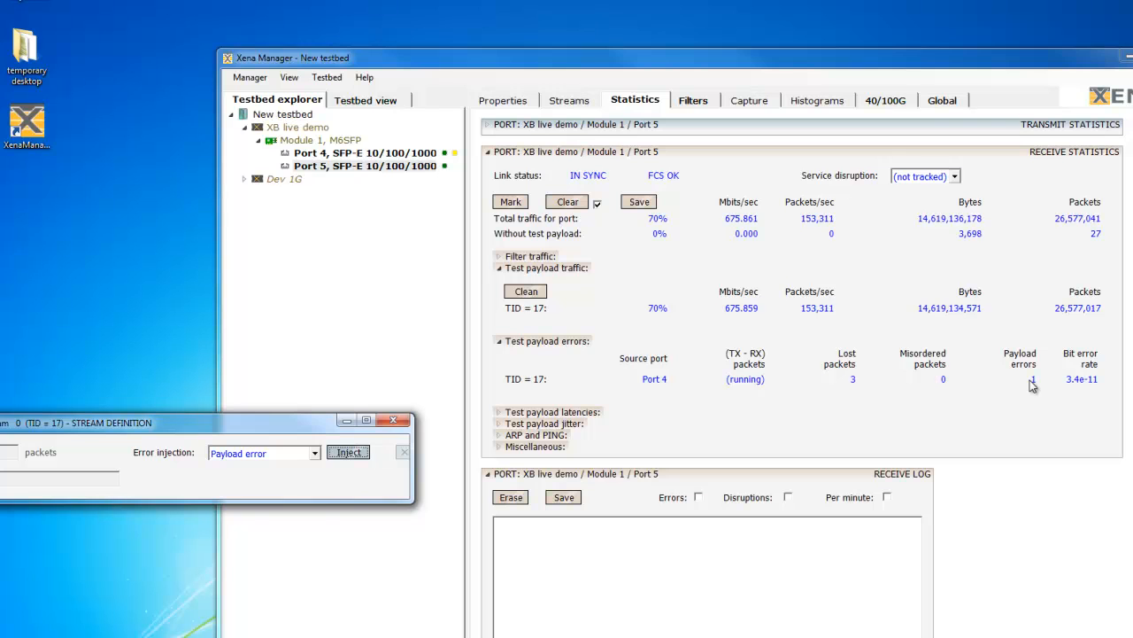
- Set the error injection type to Misorder error and inject one into Port 4's stream
click(315, 454)
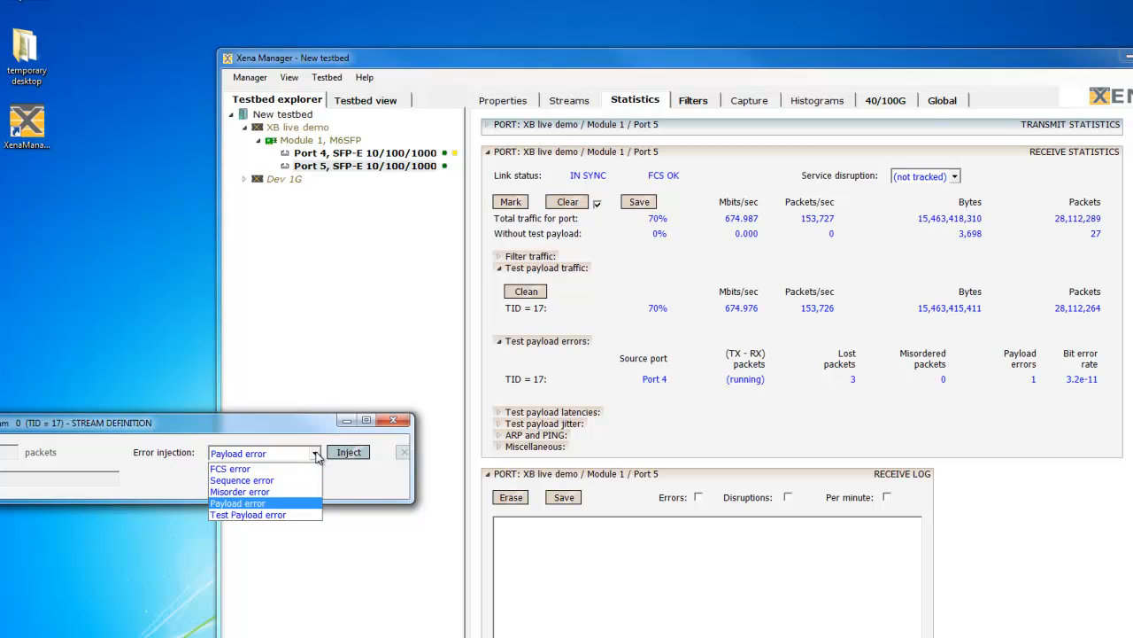
click(279, 492)
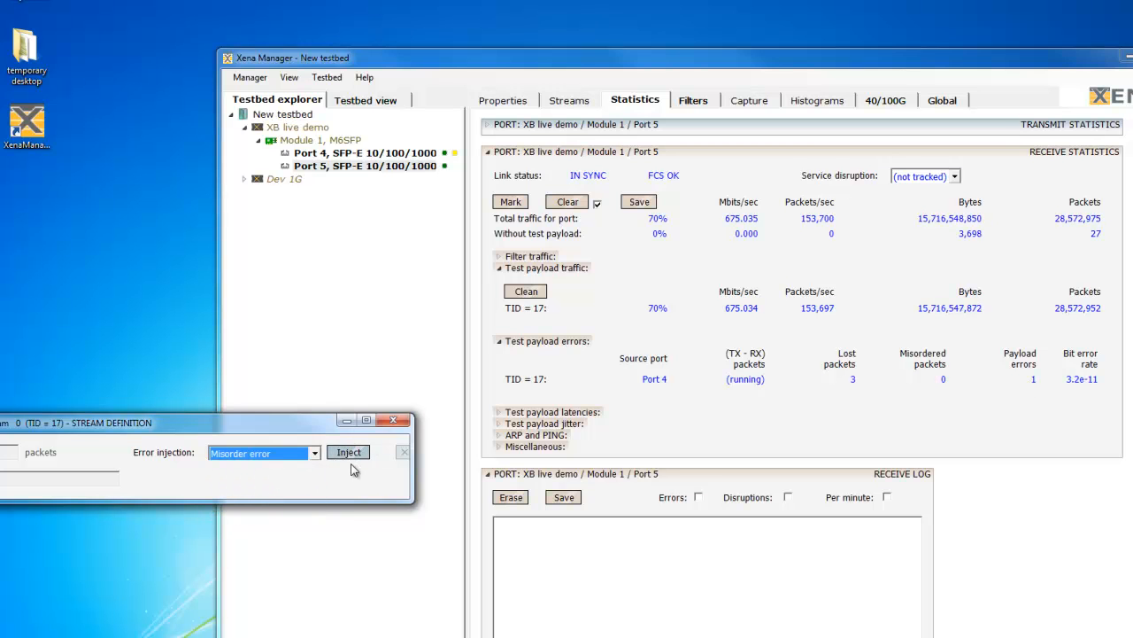
click(345, 454)
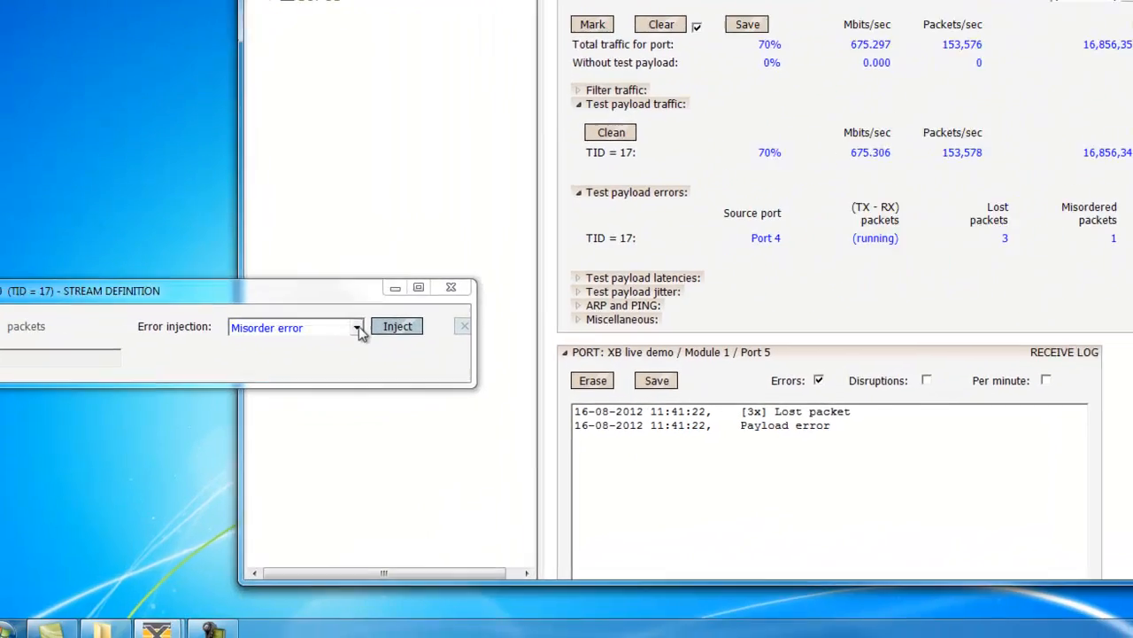
- With error logging enabled in Port 5's receive log, set the error injection type to FCS error and inject two errors
click(357, 328)
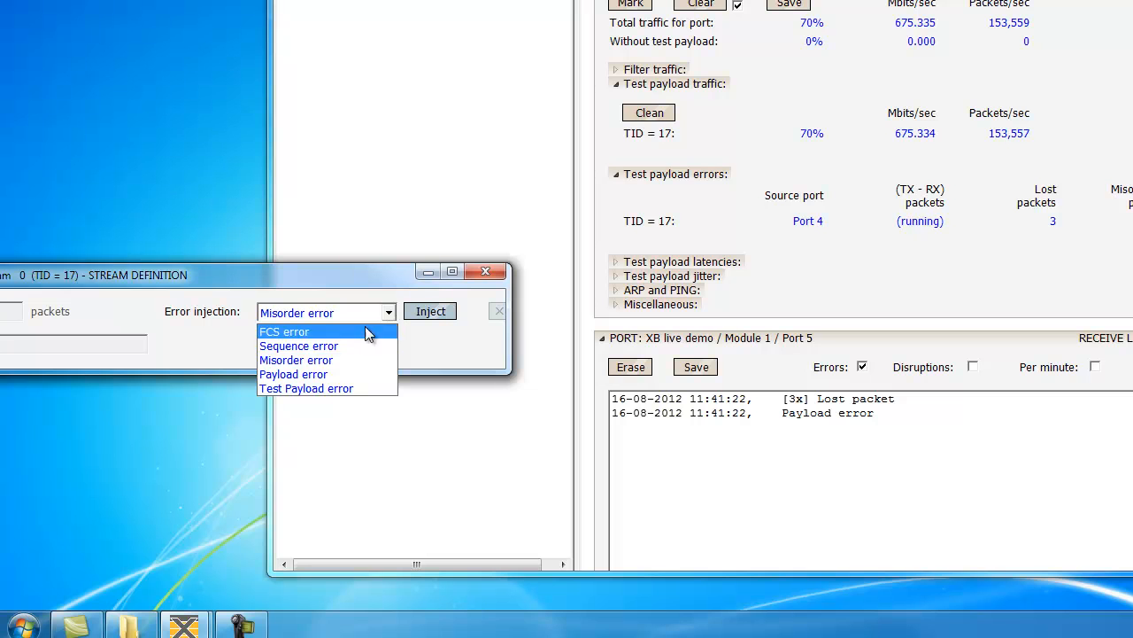
click(310, 332)
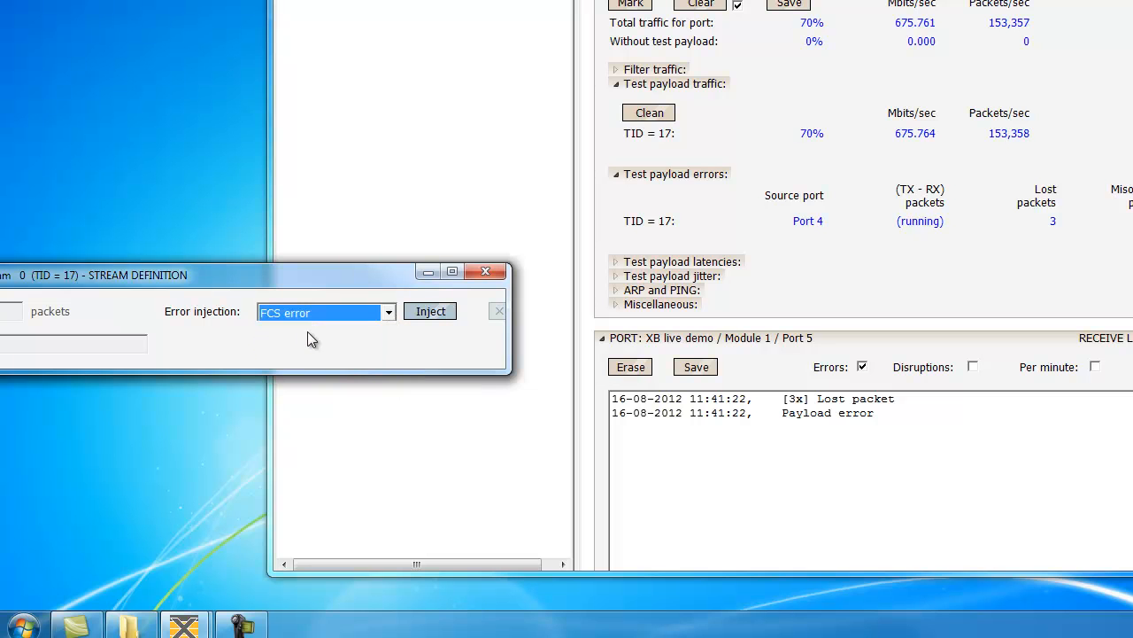
click(440, 316)
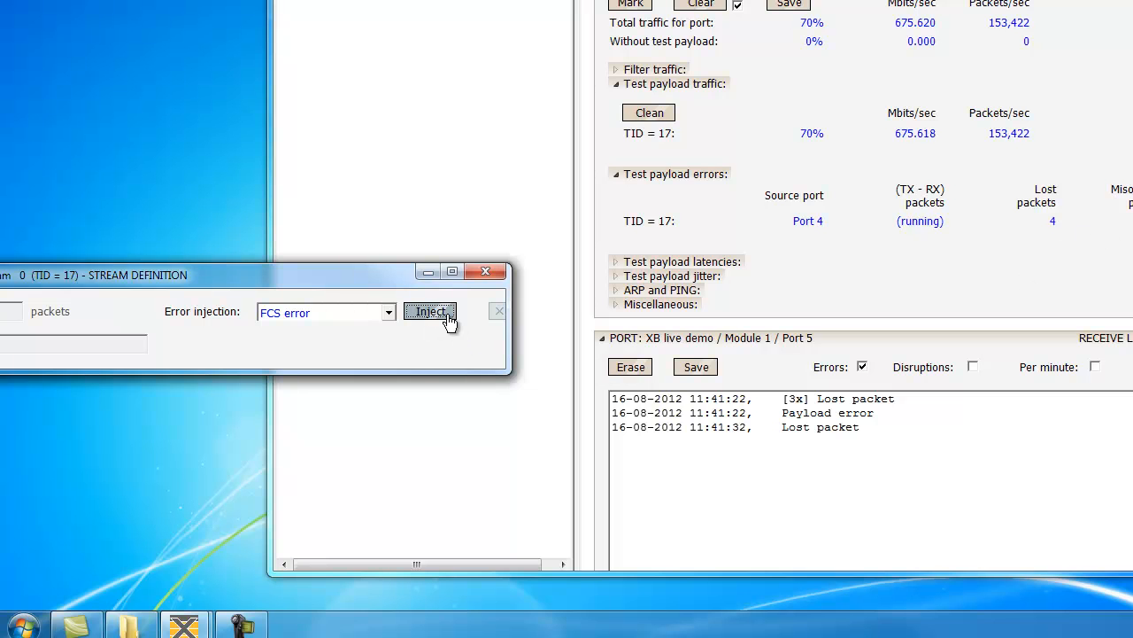
click(431, 311)
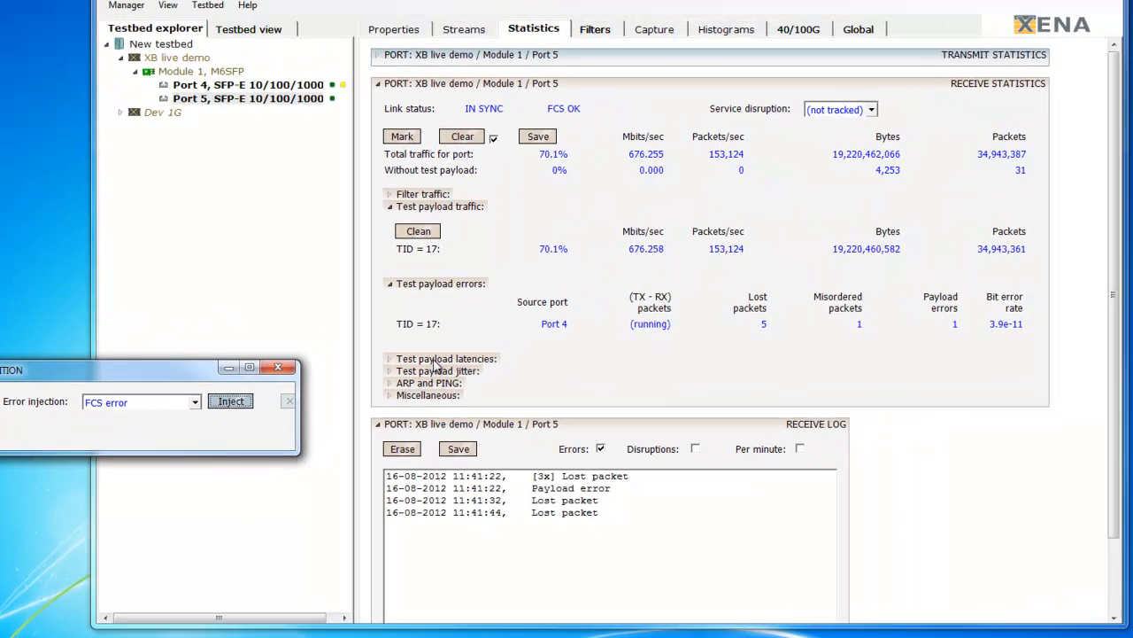
- Expand the test payload latencies and test payload jitter sections of Port 5's receive statistics
click(671, 264)
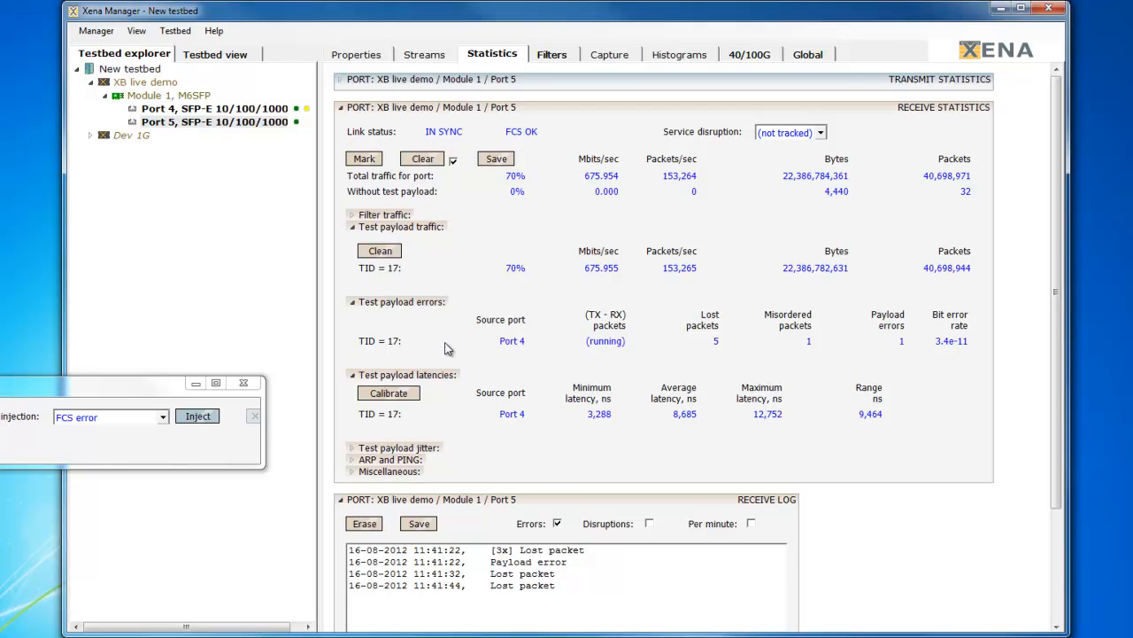
click(432, 449)
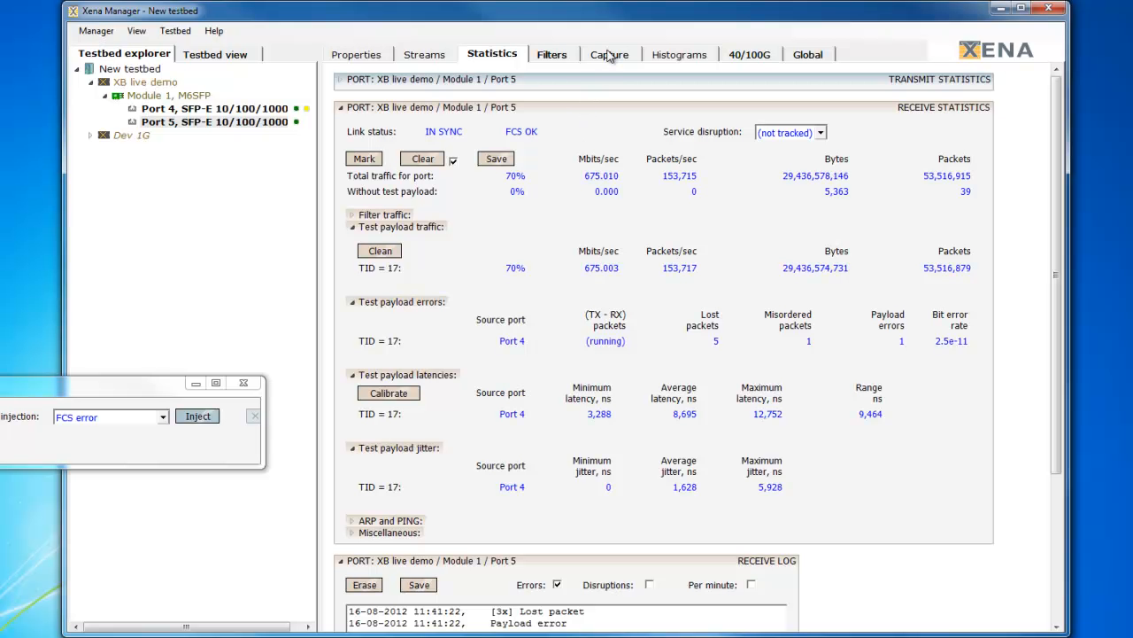
- Start a packet capture on Port 5 and display the Ethernet header bytes of the captured packets
click(609, 54)
click(505, 105)
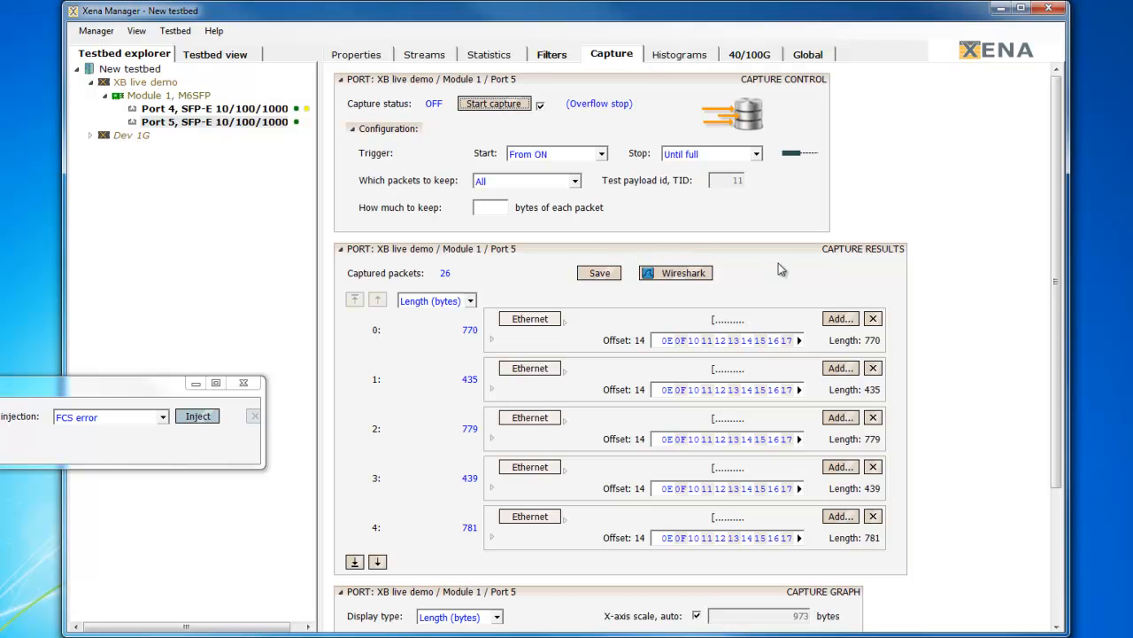
click(540, 321)
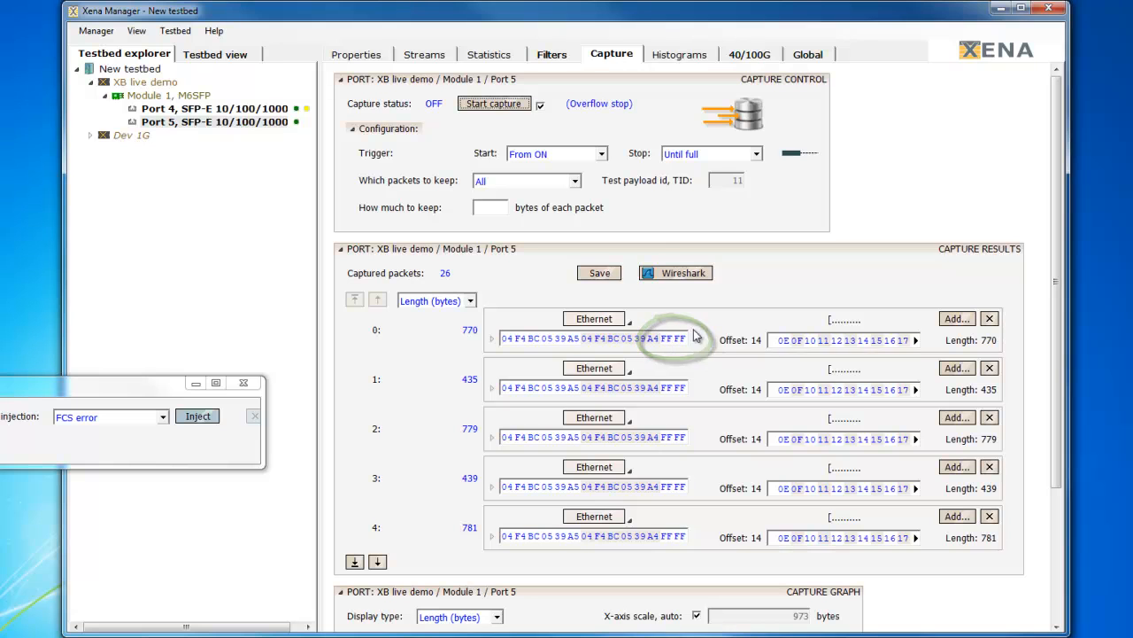
- Examine the payload bytes of captured packet 0 from offset 14 to 28, and the graph of captured packet lengths
click(782, 342)
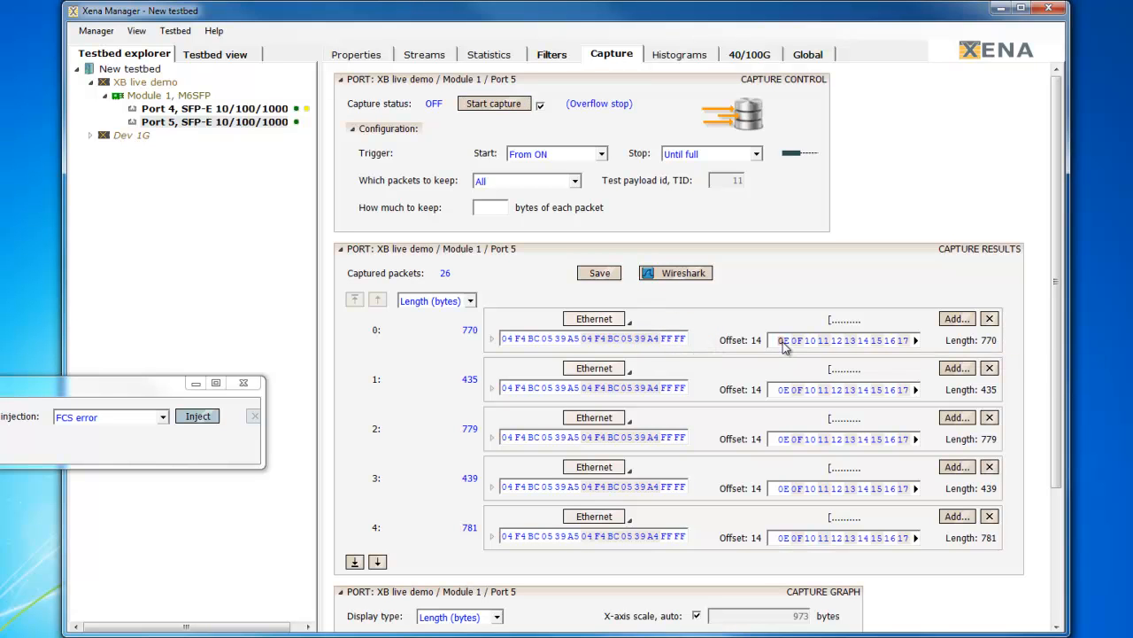
key(Right)
key(Right)
key(Right)
key(Right)
key(Right)
key(Right)
key(Right)
key(Right)
key(Right)
key(Right)
key(Right)
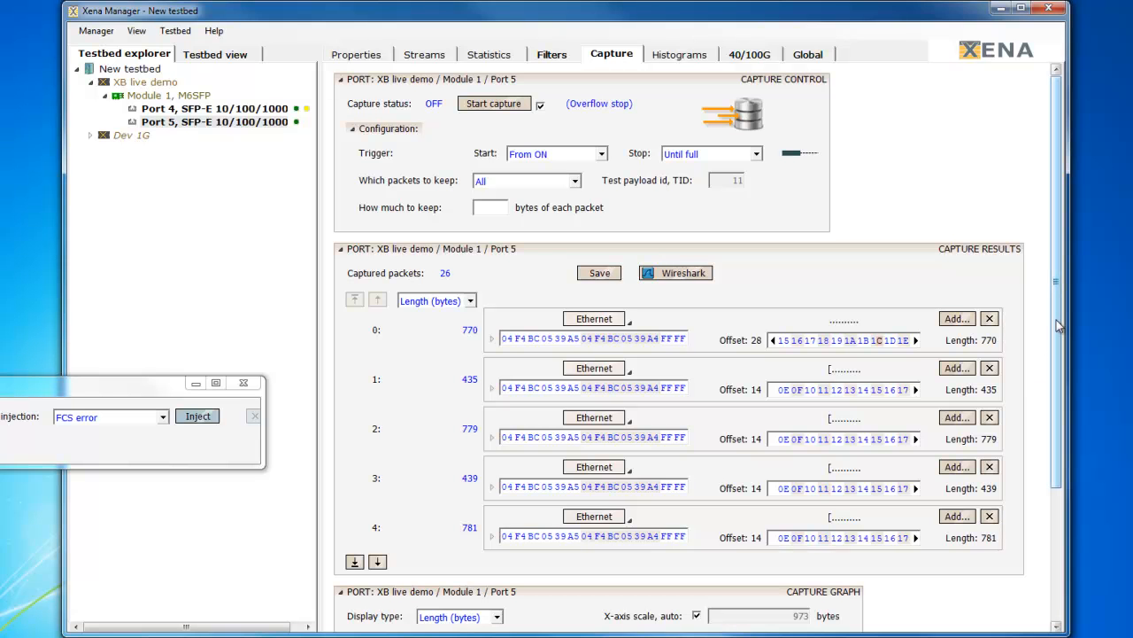
drag(1057, 320, 1059, 428)
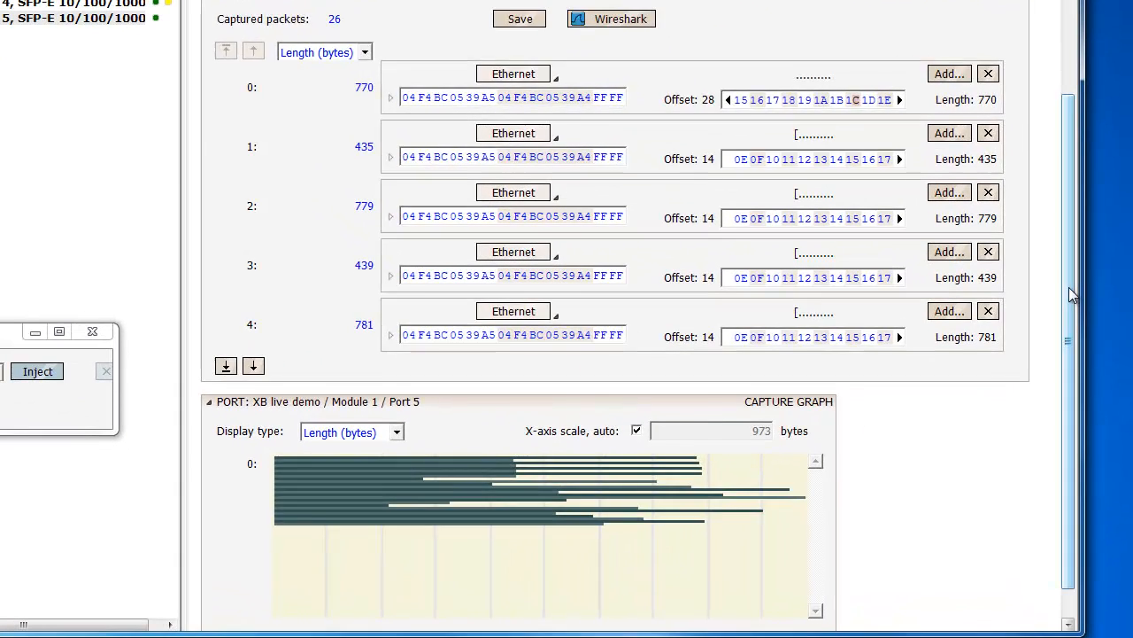
- Limit the capture to 40 bytes of each packet and start a new capture on Port 5
drag(1069, 287, 1077, 155)
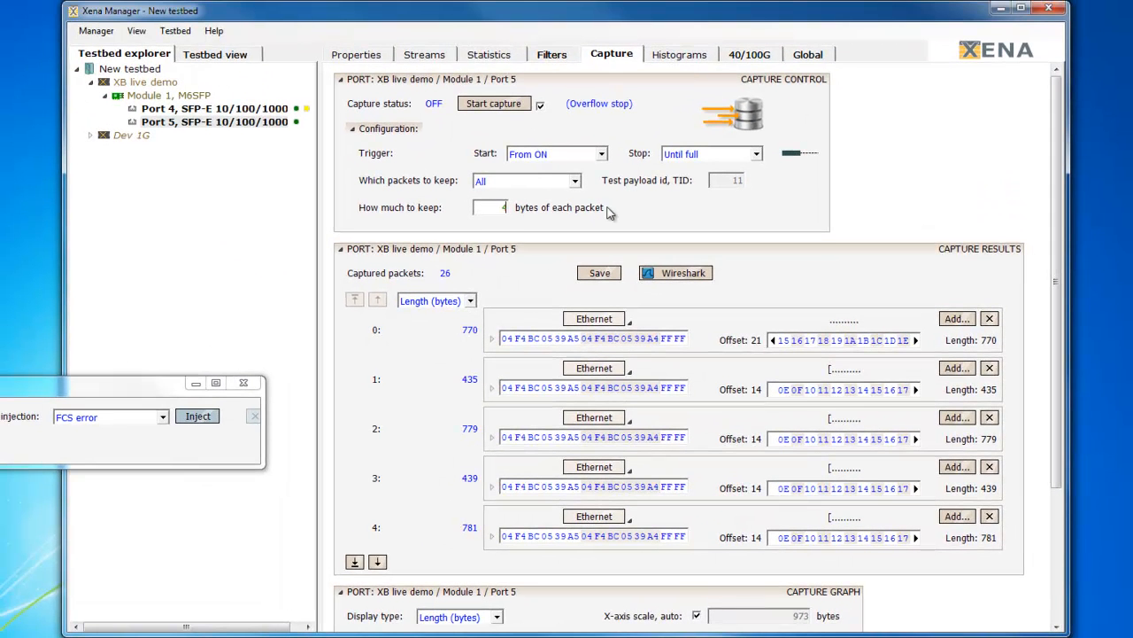
key(Return)
click(494, 104)
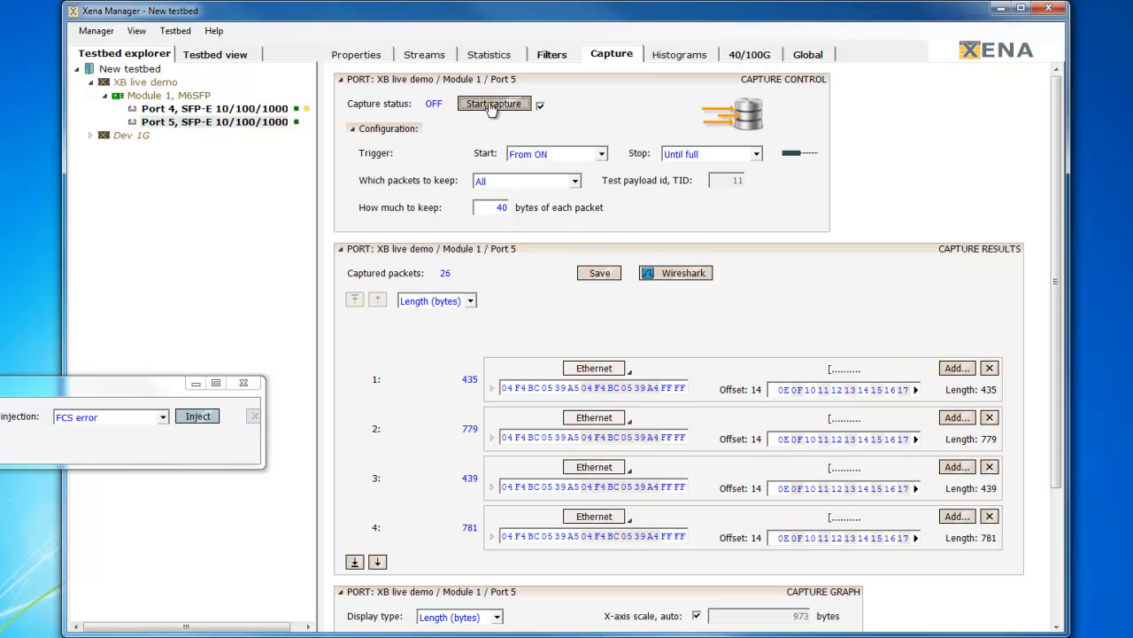
- Examine the capture graph of packet lengths through to the last captured packets
drag(1061, 275, 1062, 436)
click(847, 554)
click(847, 554)
click(849, 556)
click(850, 565)
click(845, 580)
click(846, 577)
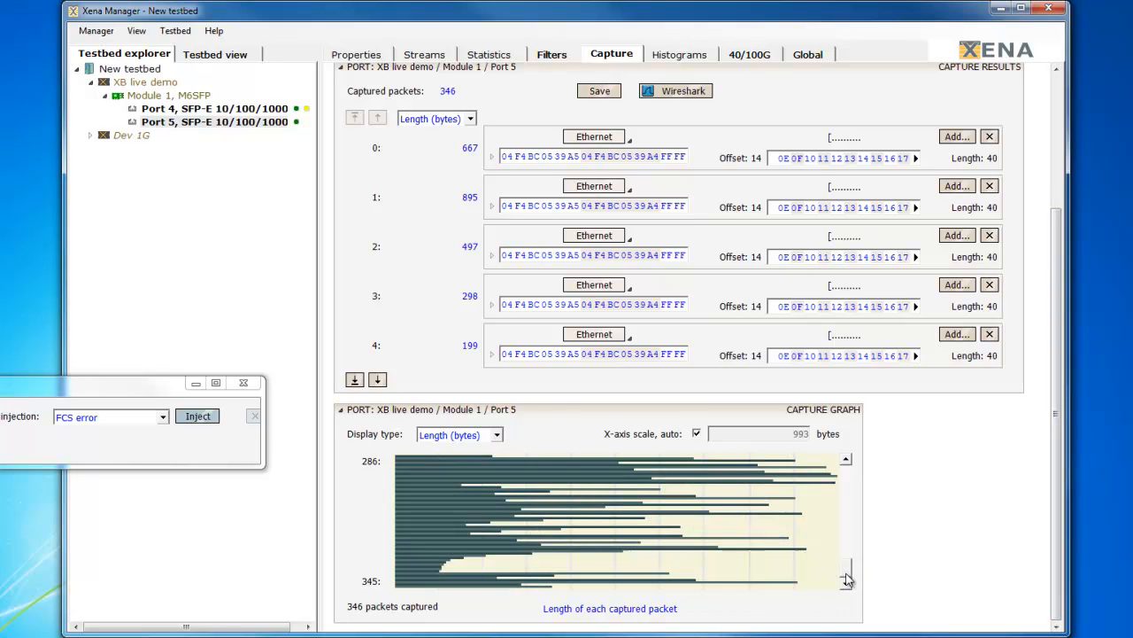
click(848, 494)
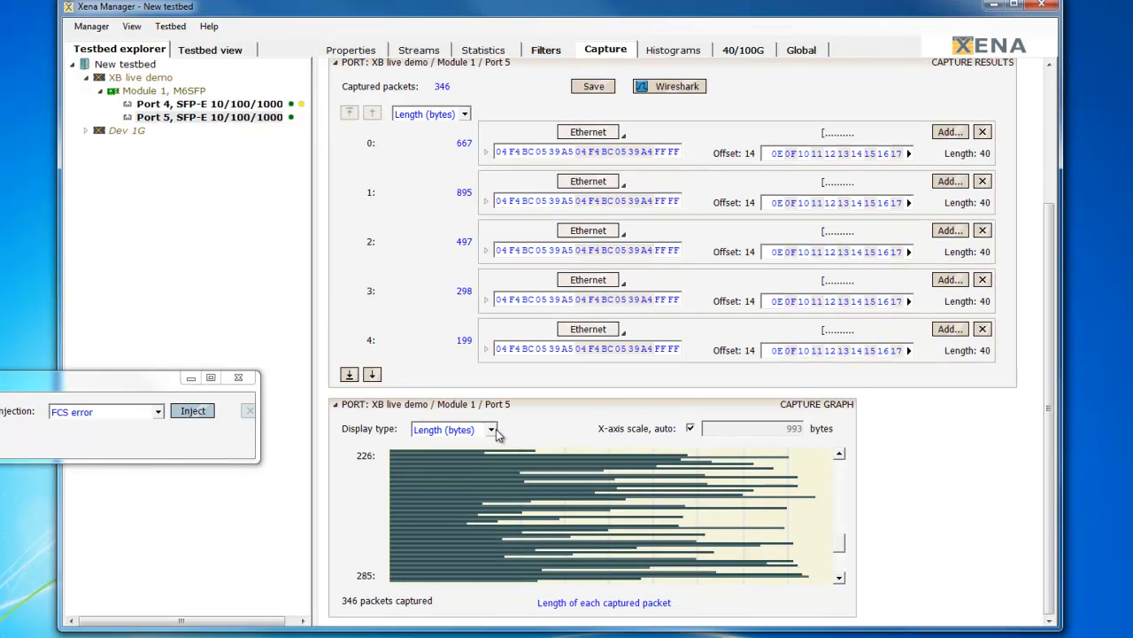
- Set the capture graph's display type to IFG (bytes)
click(496, 434)
click(445, 459)
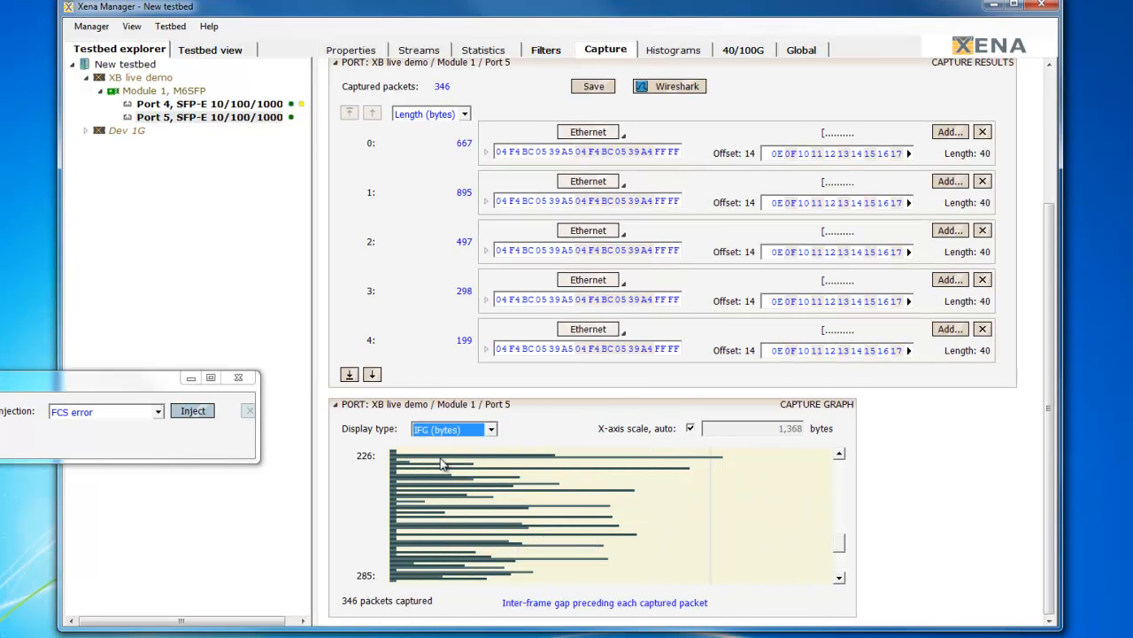
mouse_move(393, 477)
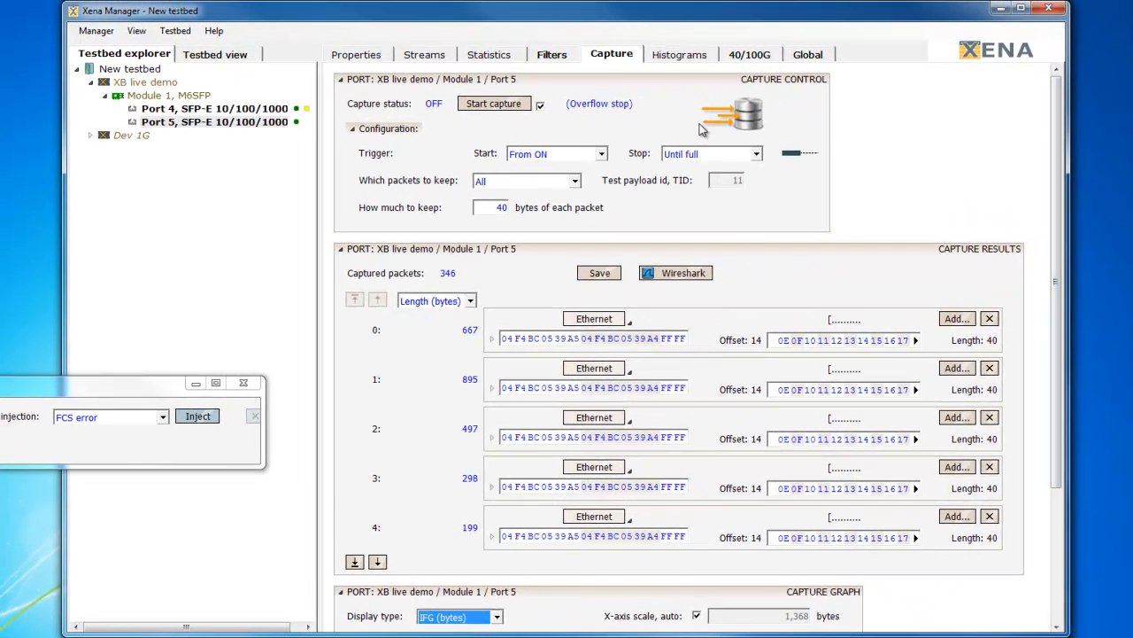
- Add a histogram to Port 5, set its data source type to RX length and start it
click(657, 53)
click(501, 103)
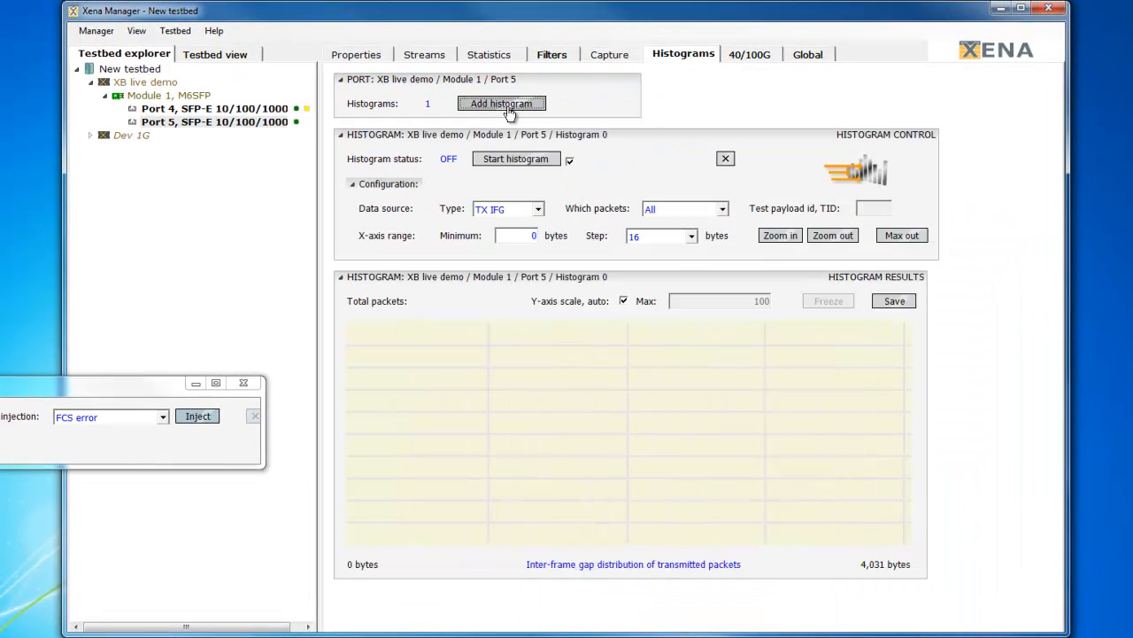
click(539, 210)
click(501, 259)
click(513, 165)
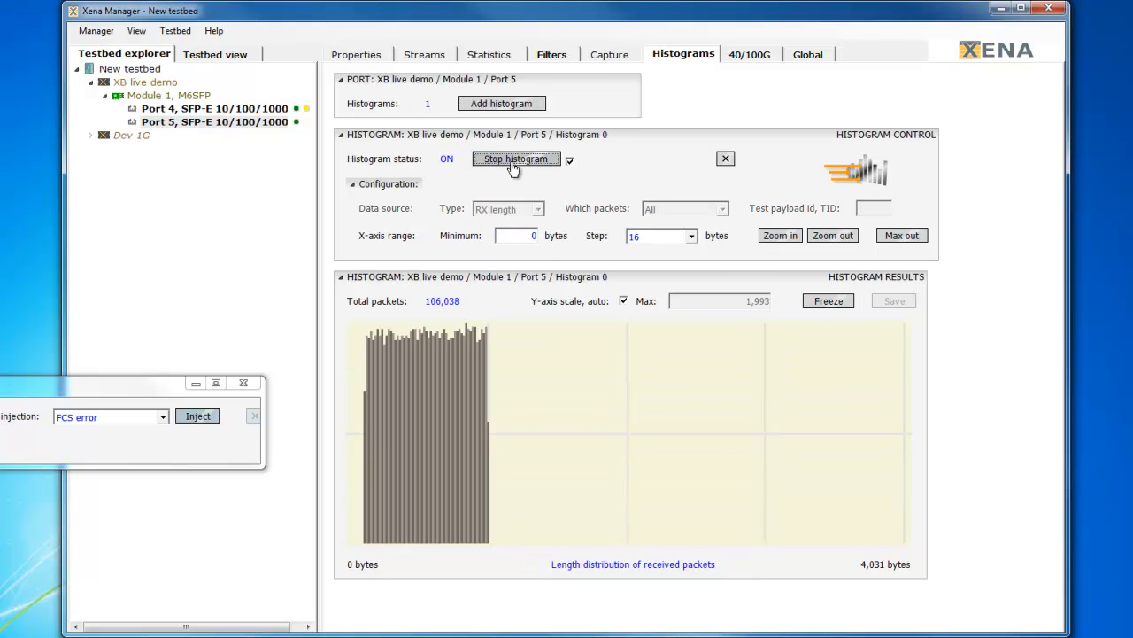
- Zoom the running histogram in to a 44-byte minimum with a step of 4, and examine its received packet length distribution
click(780, 235)
mouse_move(457, 446)
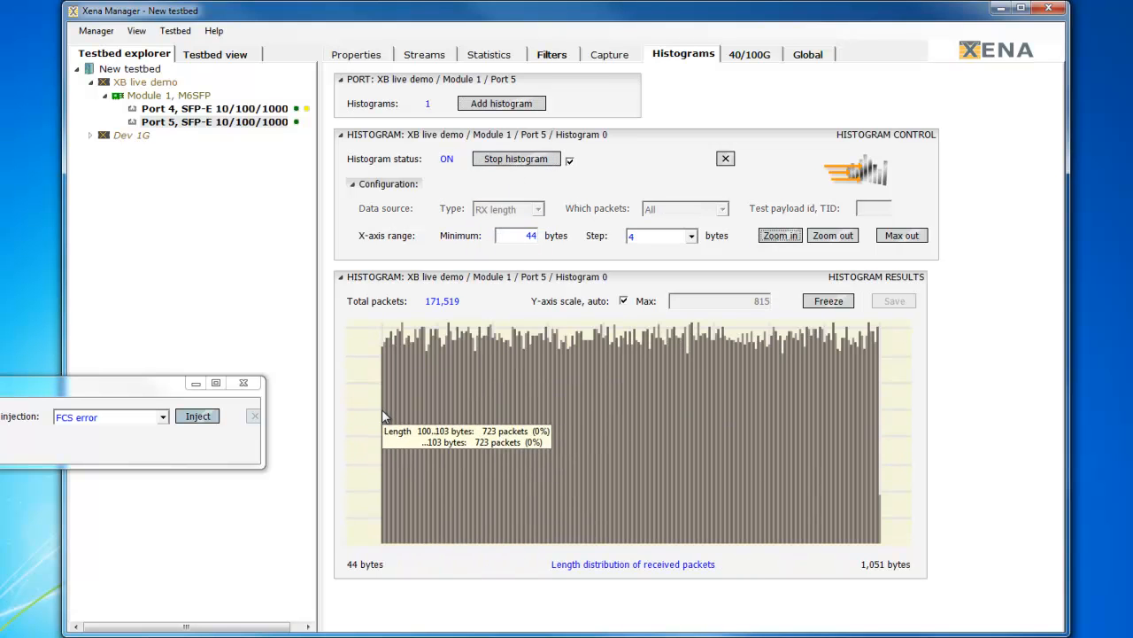
mouse_move(875, 491)
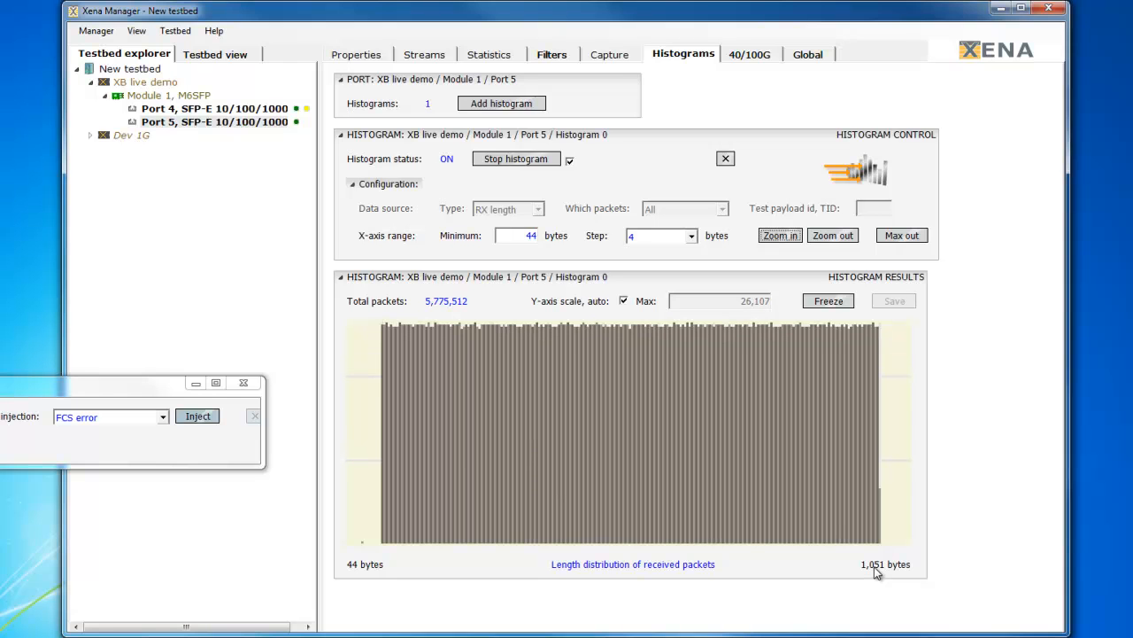
mouse_move(363, 547)
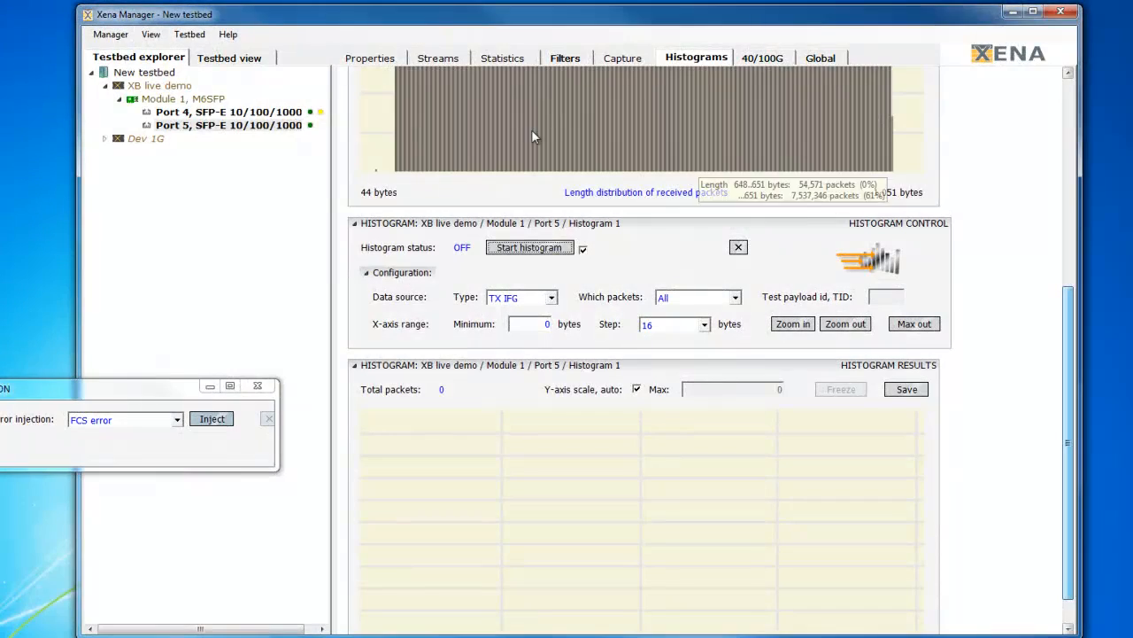
- Add a TX IFG histogram to Port 4, start it and zoom in to a 4-byte step
click(261, 113)
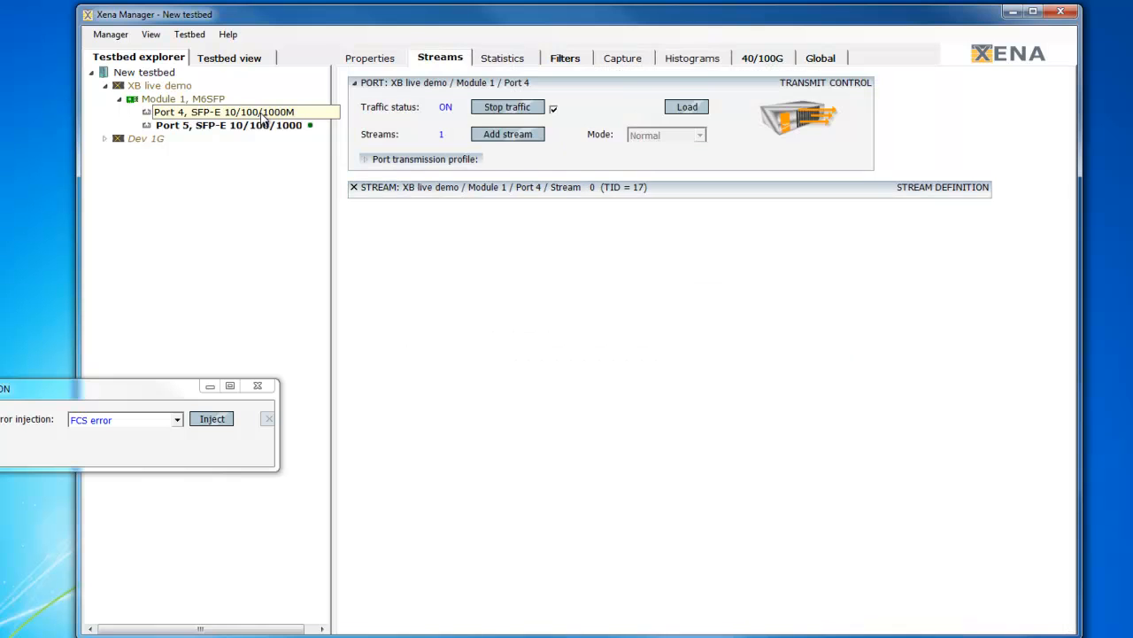
click(687, 61)
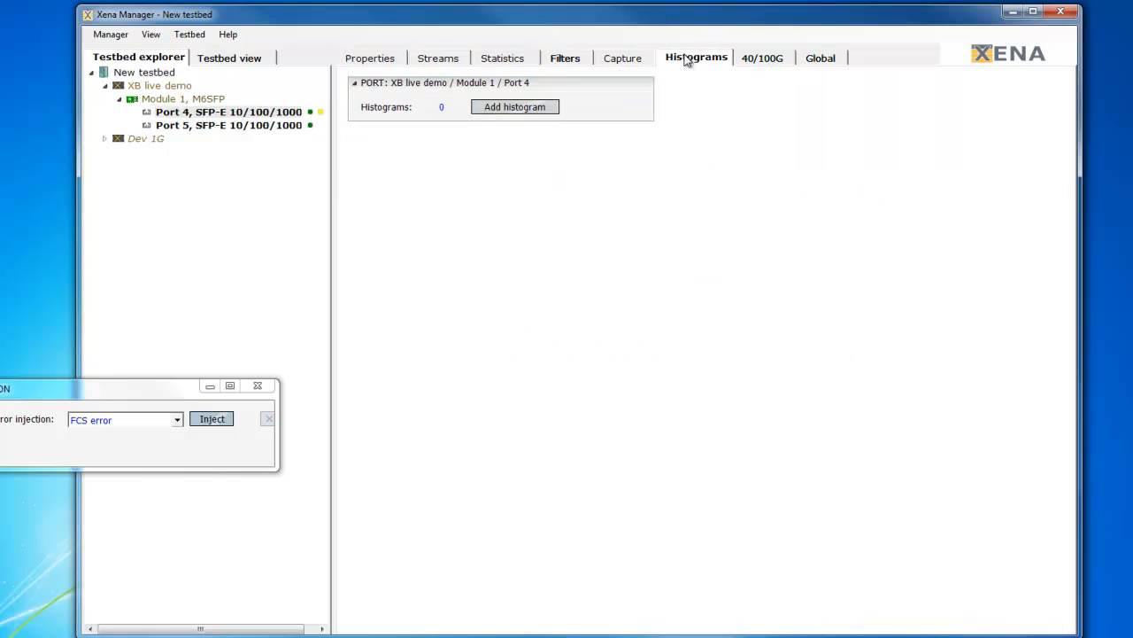
click(522, 102)
click(530, 162)
click(792, 238)
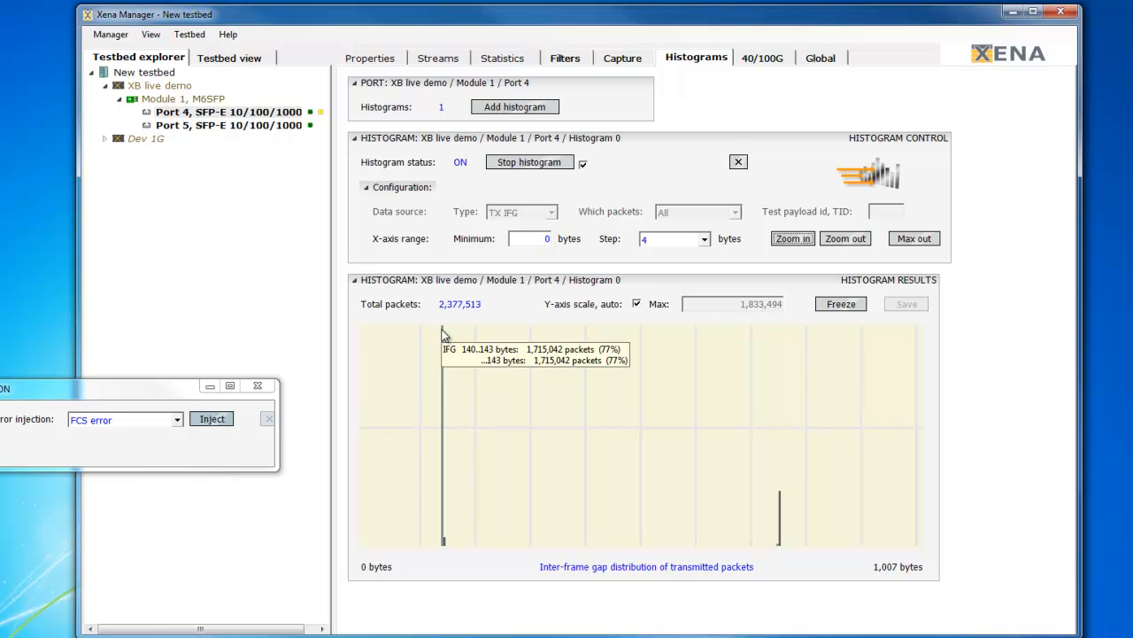
- Redock Port 4's detached stream definition and compare its packet and burst gaps with the transmitted gap histogram
click(426, 63)
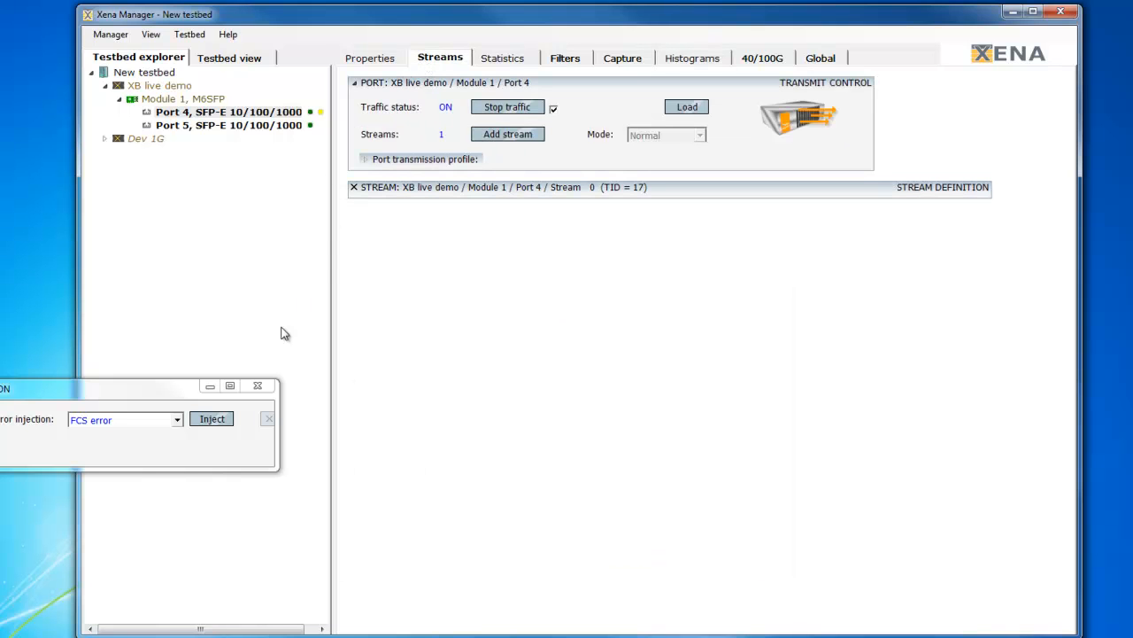
drag(172, 392, 260, 361)
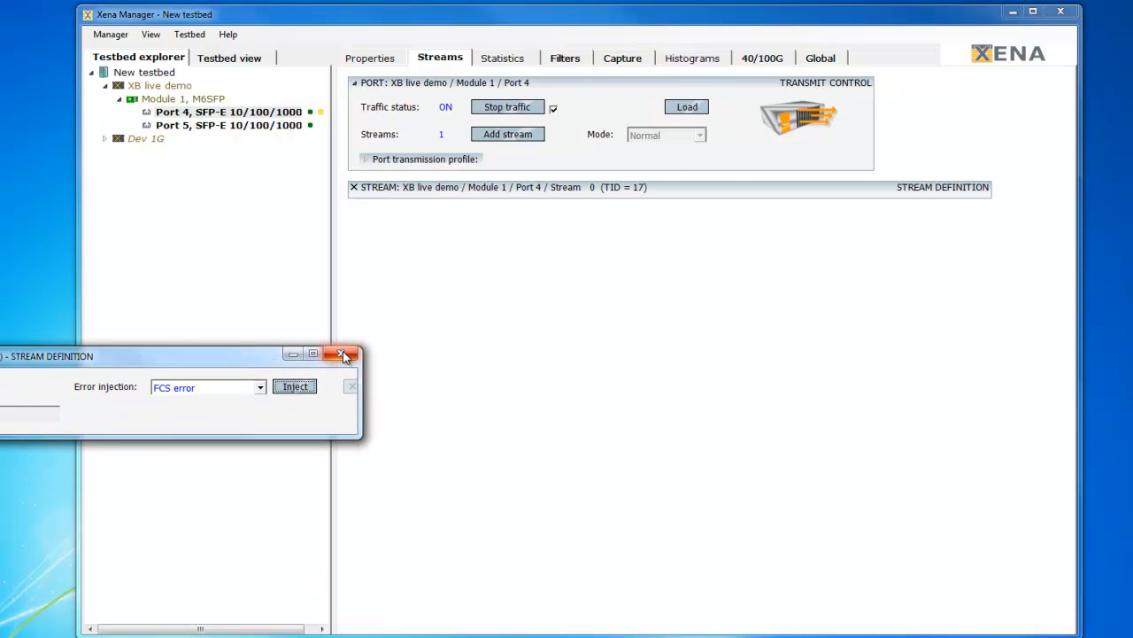
click(344, 355)
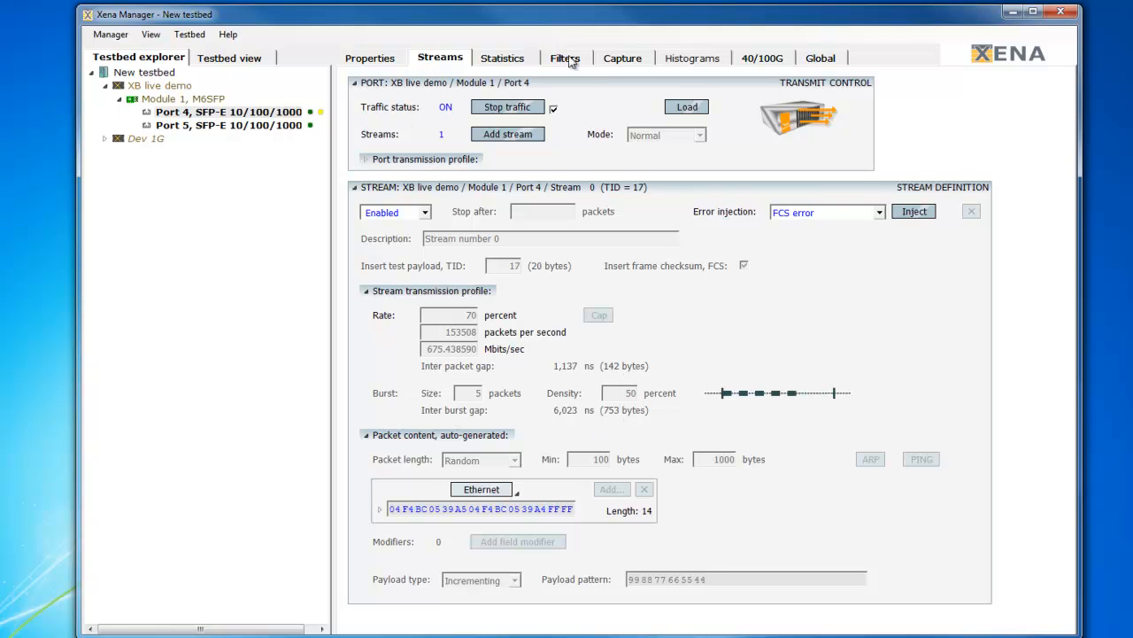
click(693, 58)
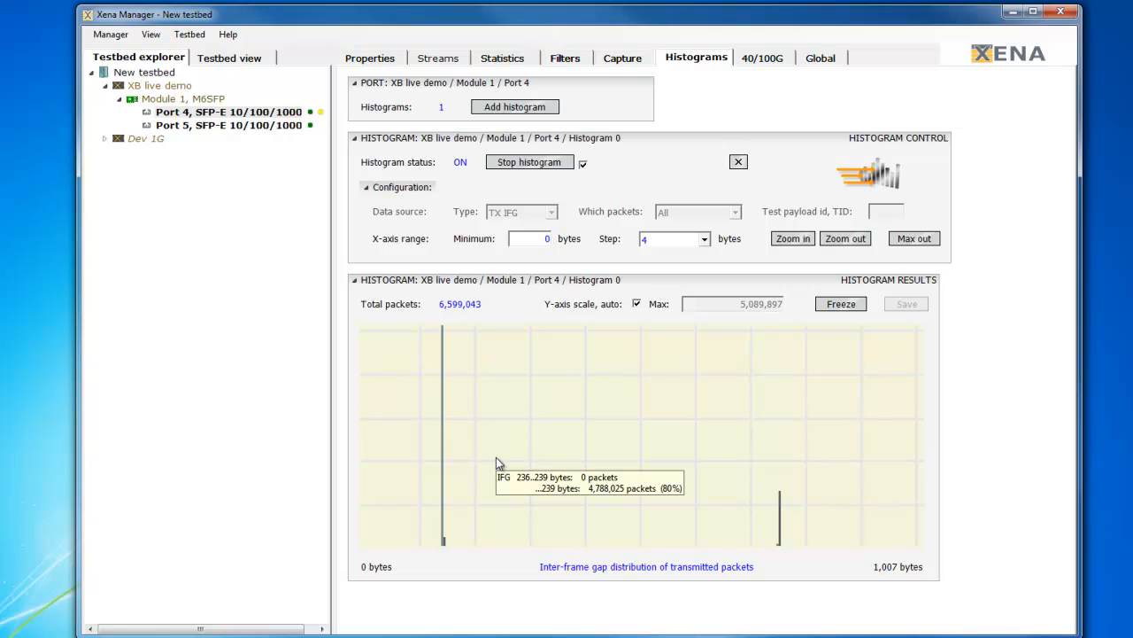
- Set Port 5's second histogram to RX IFG, start it, zoom in to an 8-byte step and examine the received gaps
click(258, 130)
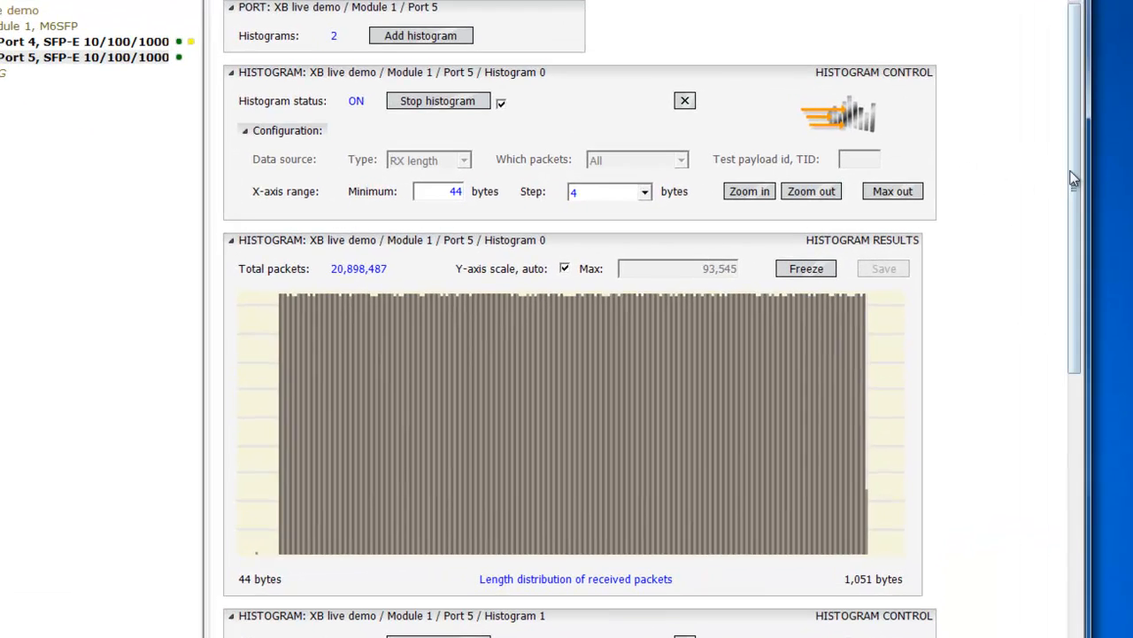
drag(1069, 230, 1072, 445)
click(454, 256)
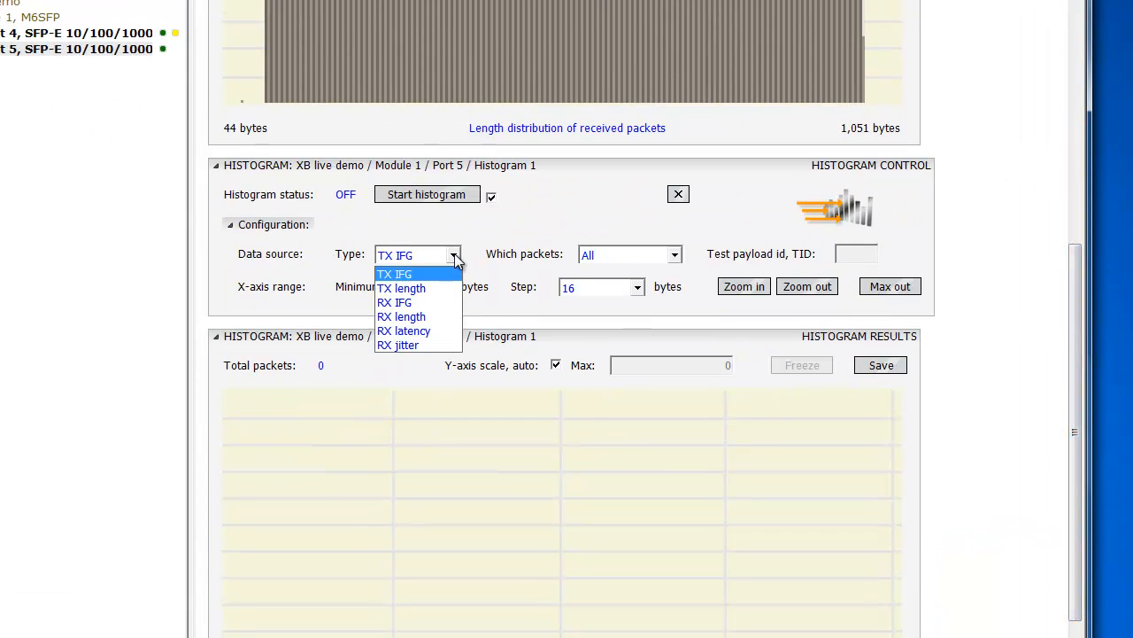
click(432, 302)
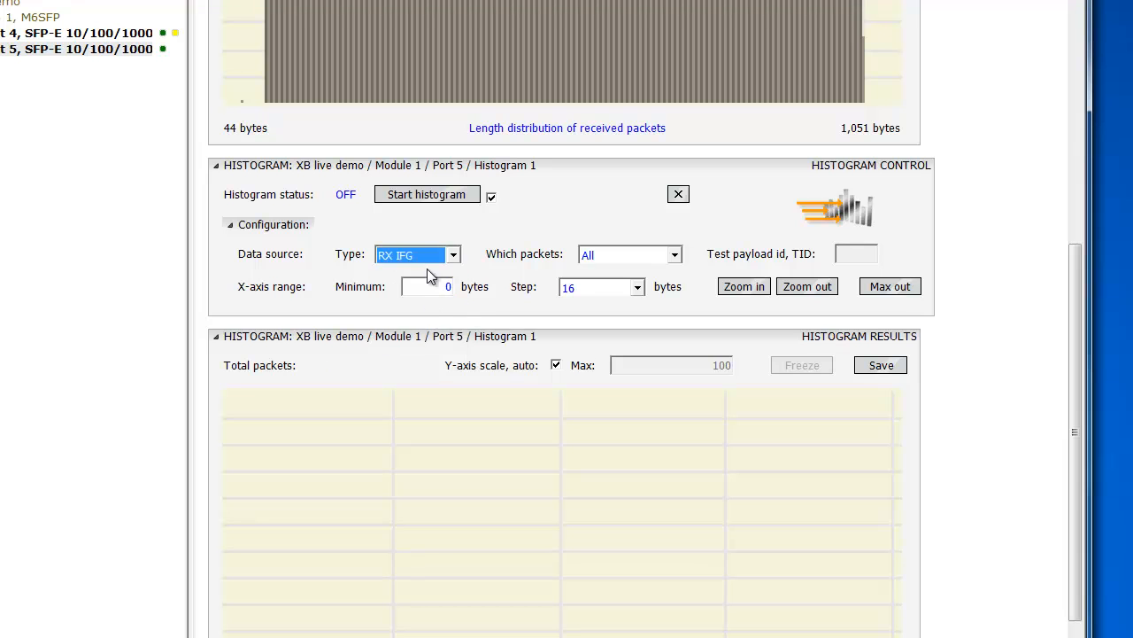
click(416, 194)
drag(1069, 262, 1077, 289)
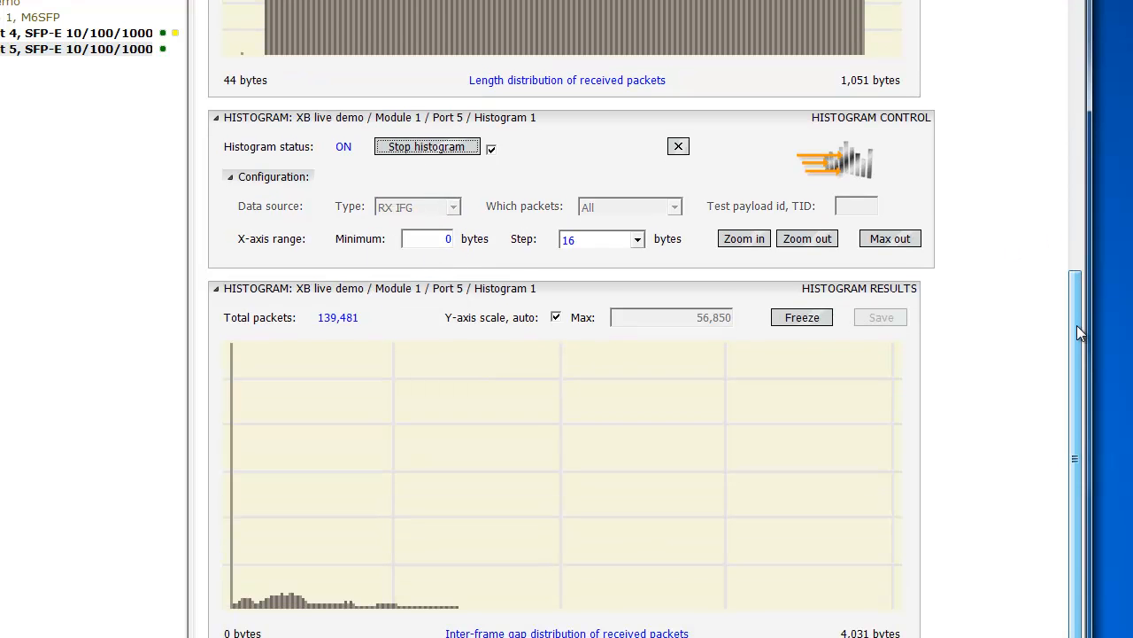
click(748, 239)
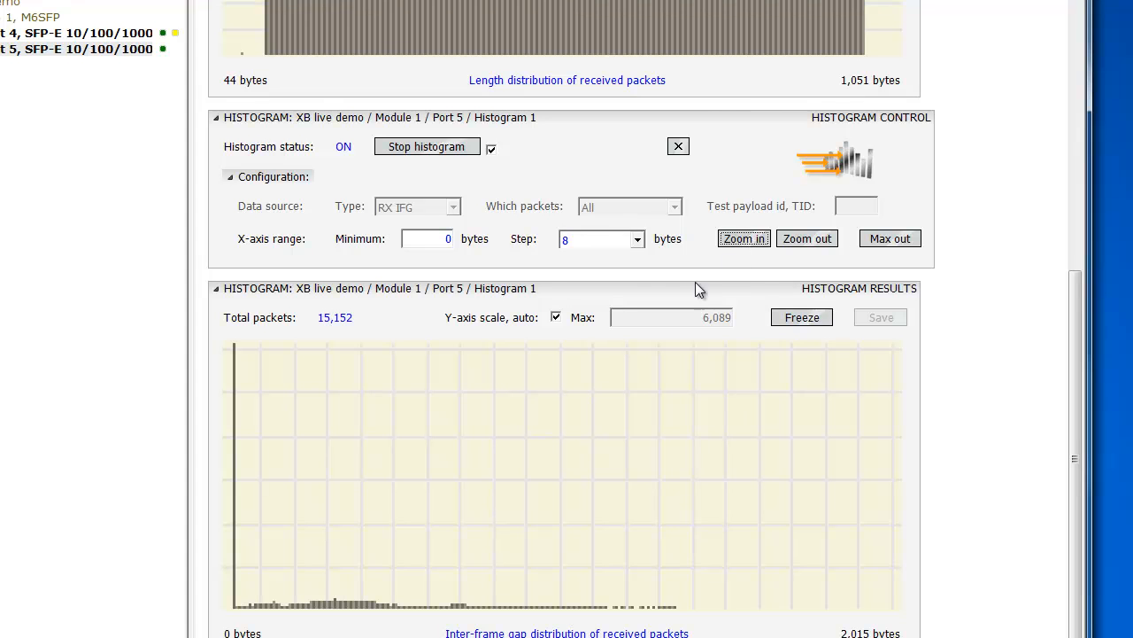
mouse_move(293, 378)
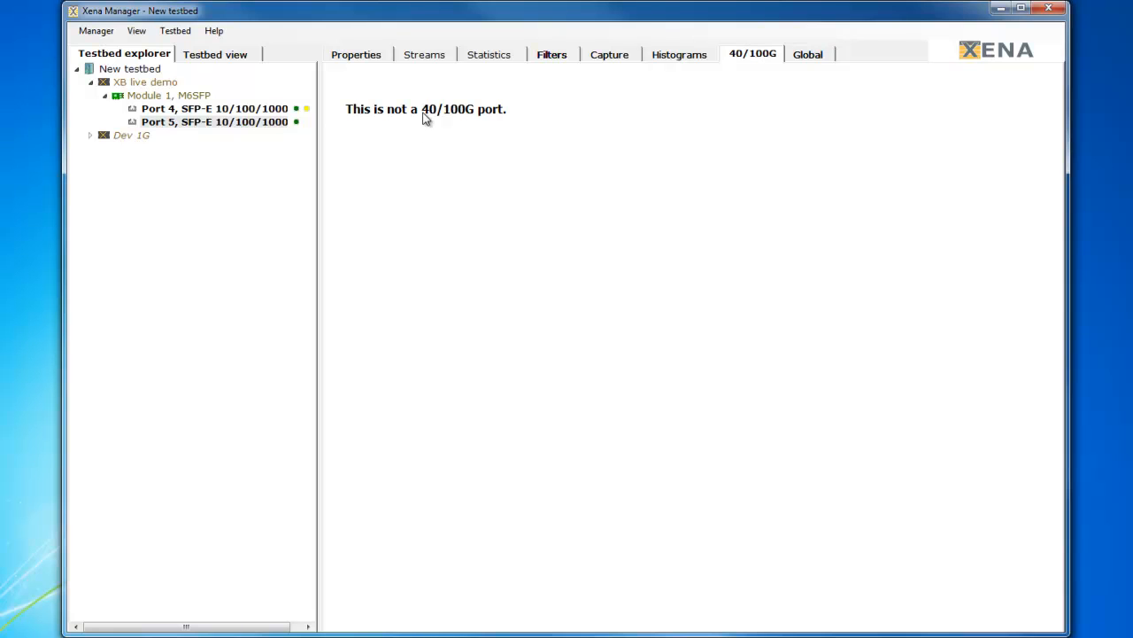
- Detach the global control into its own window above the main window, and stop and restart traffic on all ports
click(800, 59)
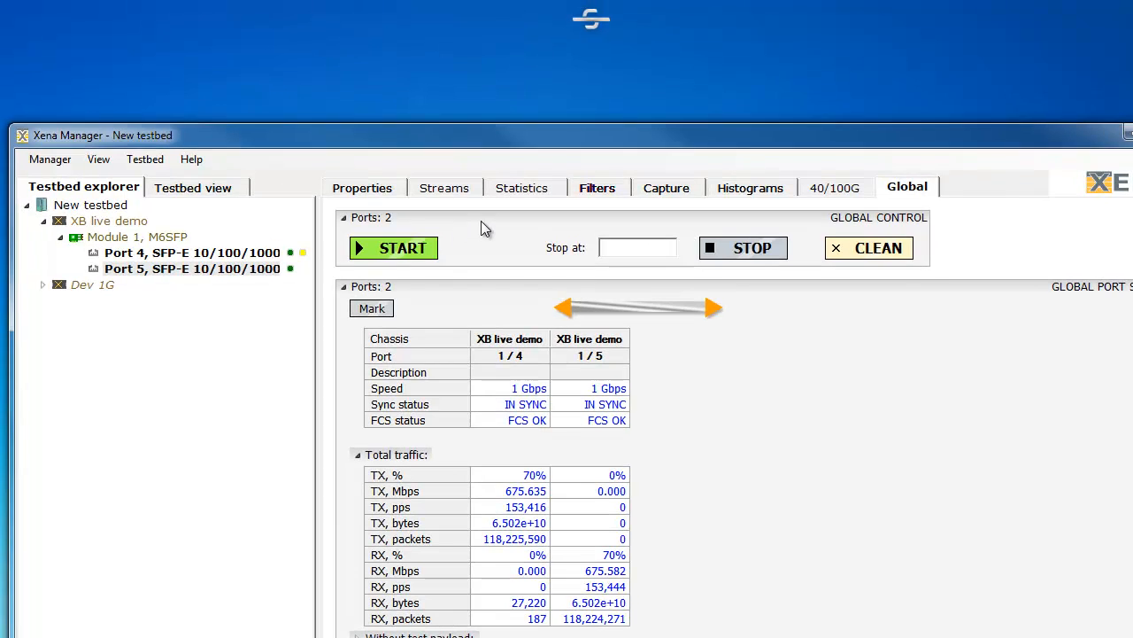
drag(481, 221, 622, 44)
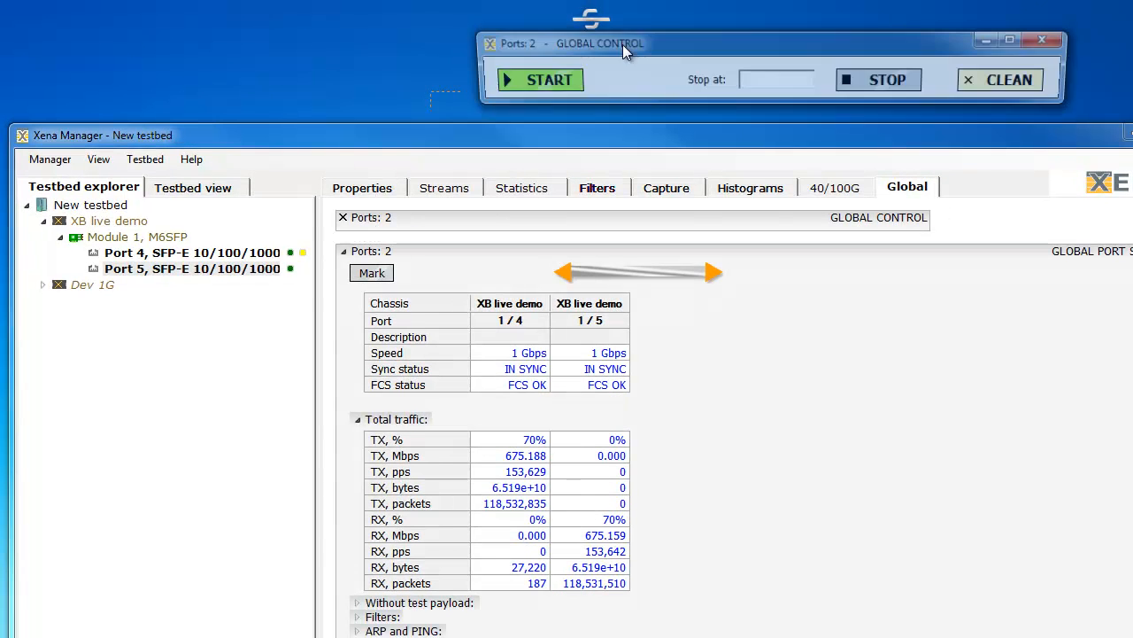
click(889, 83)
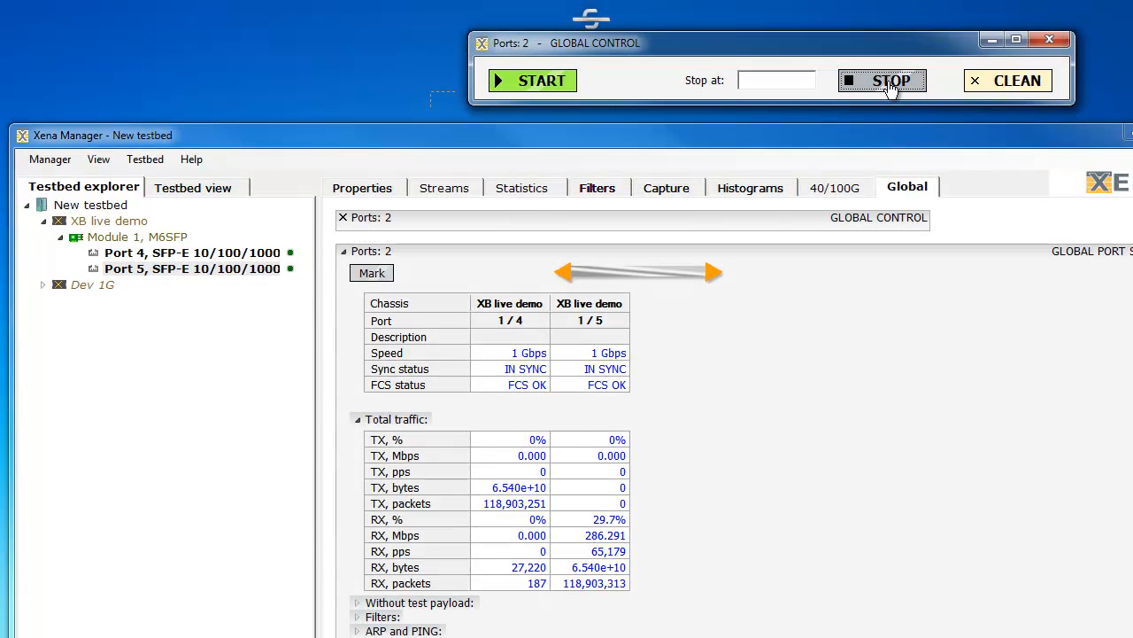
click(567, 89)
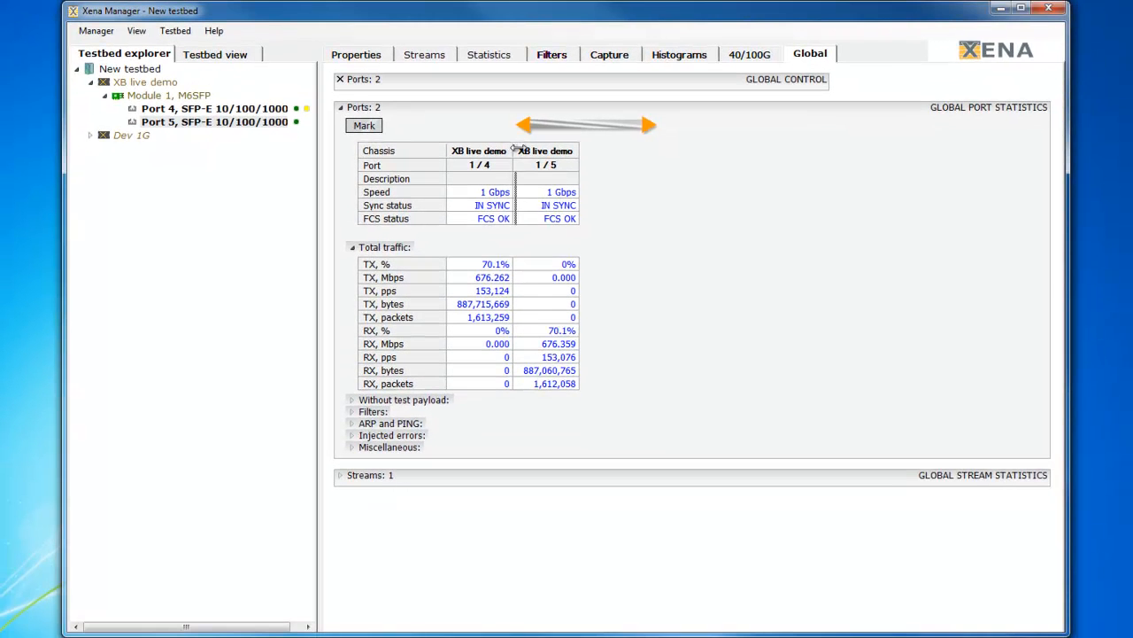
- Widen both port columns in the global port statistics, and expand the global stream statistics and widen its TID 17 column
drag(523, 189, 559, 189)
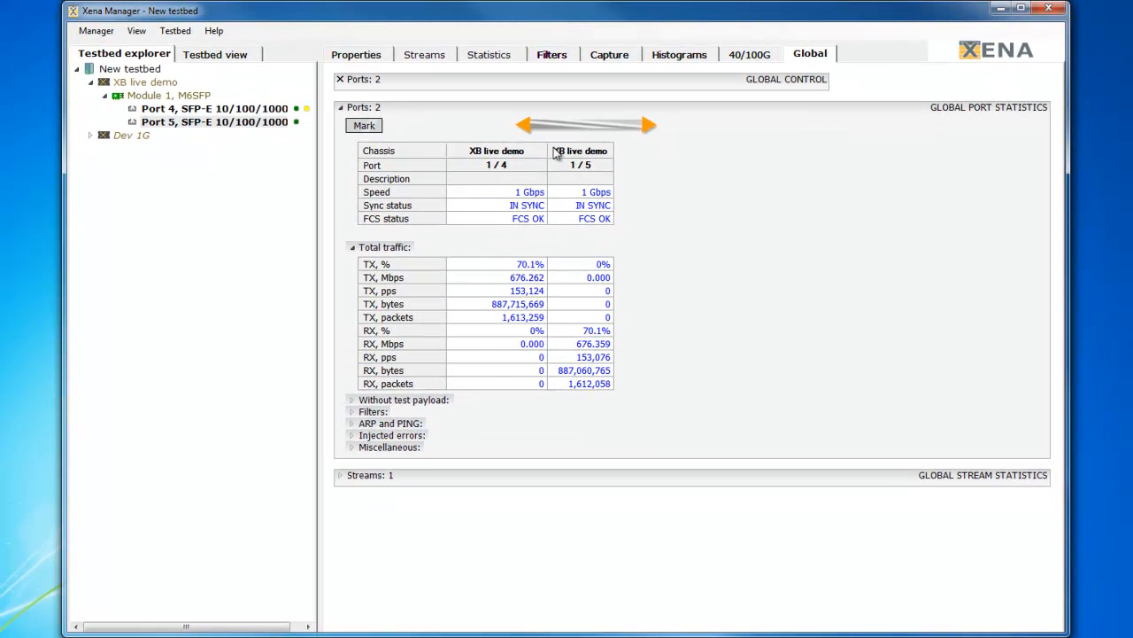
drag(613, 146, 651, 147)
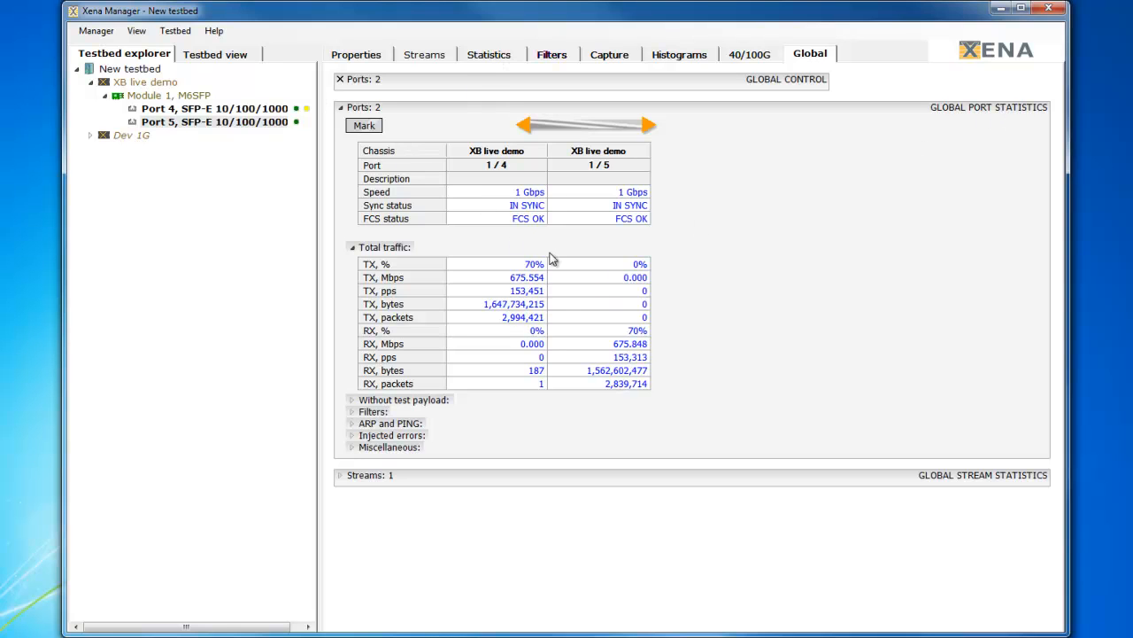
click(373, 475)
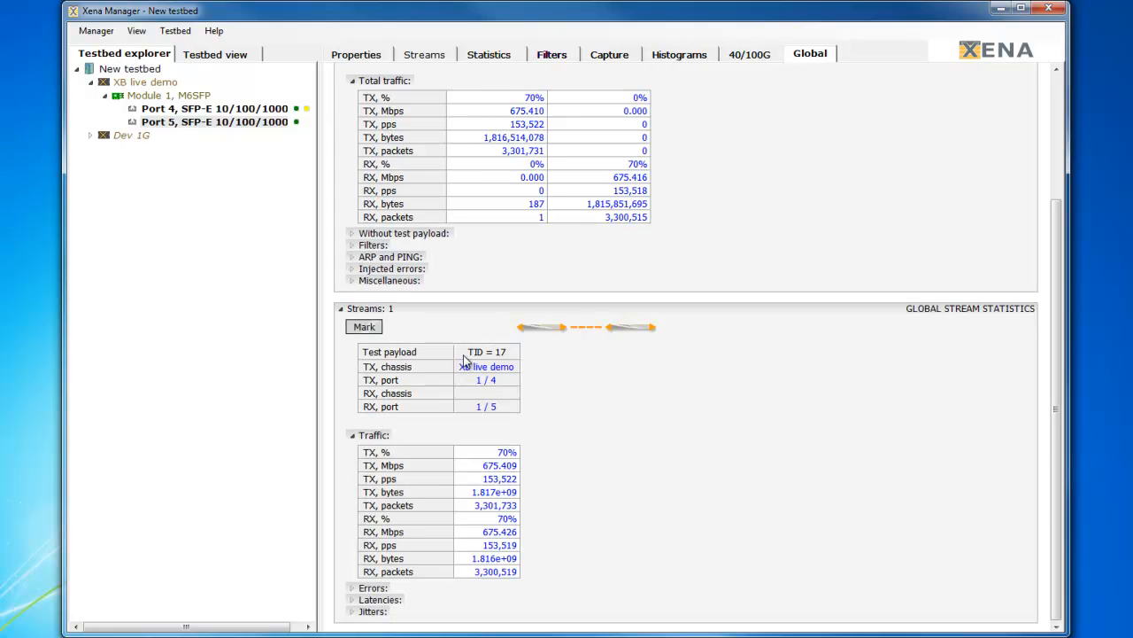
drag(519, 348, 566, 348)
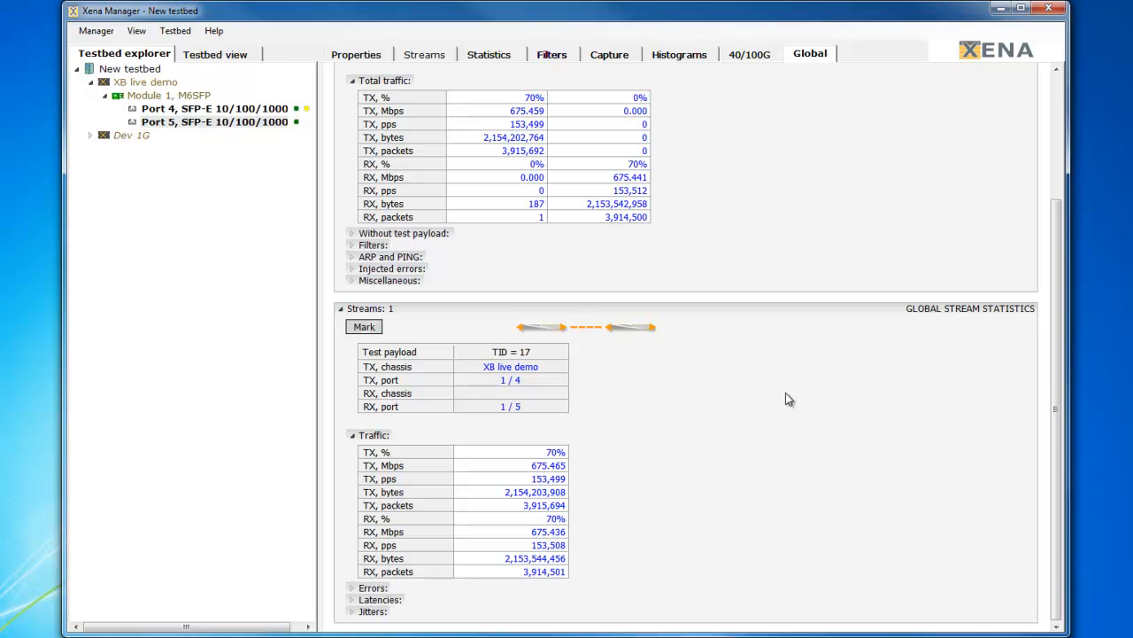
drag(1056, 380, 1067, 241)
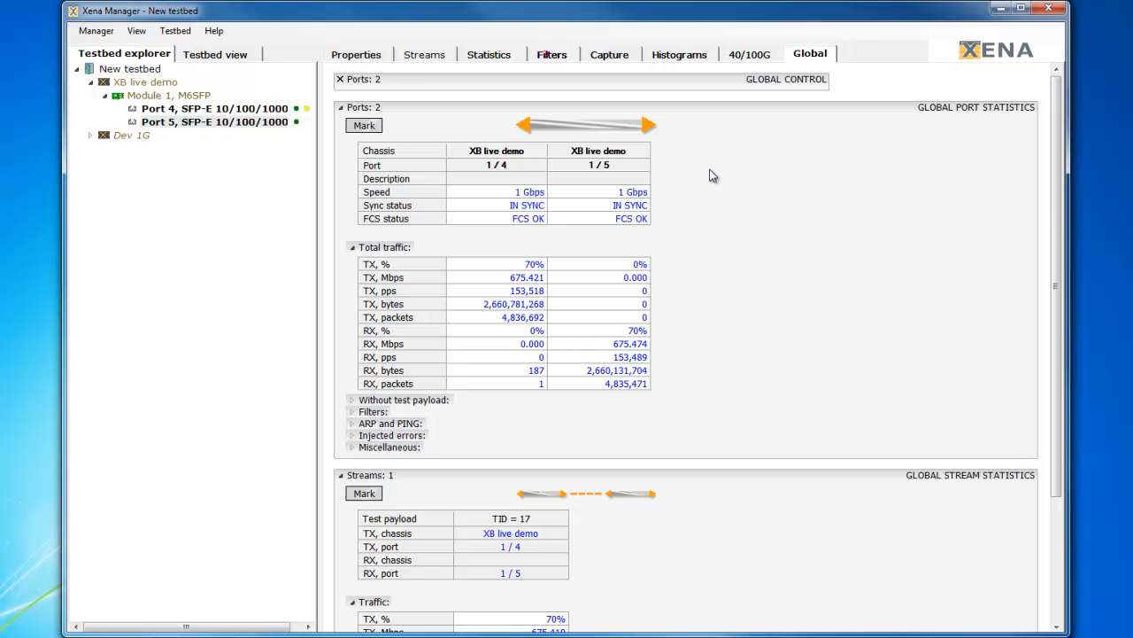
- Stop traffic globally and add a second stream to Port 4
click(258, 108)
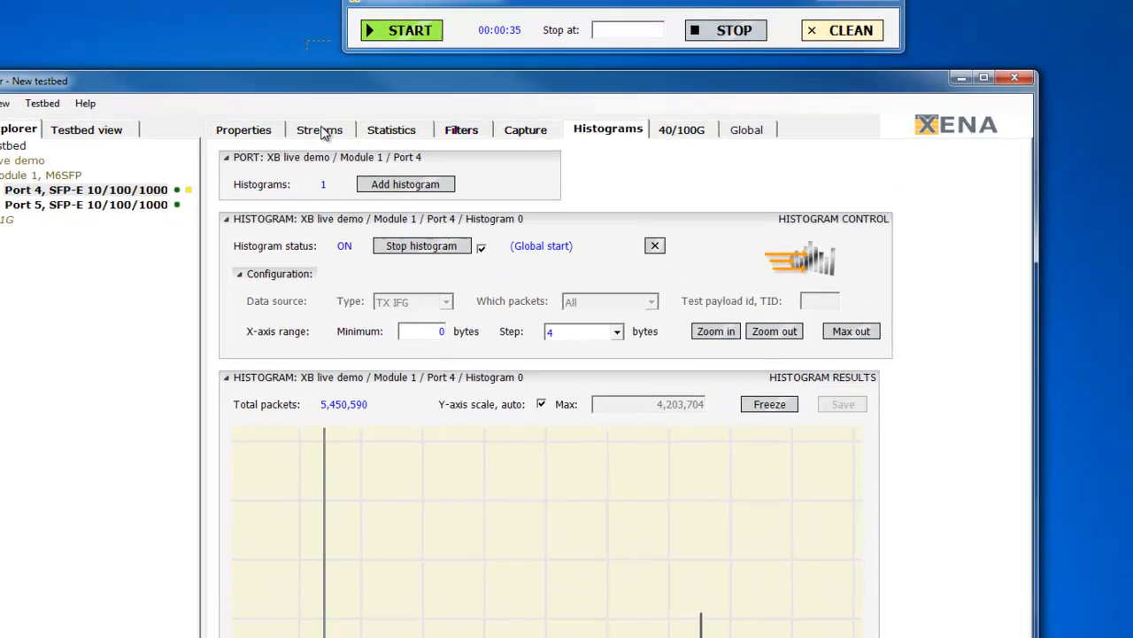
click(320, 130)
click(715, 36)
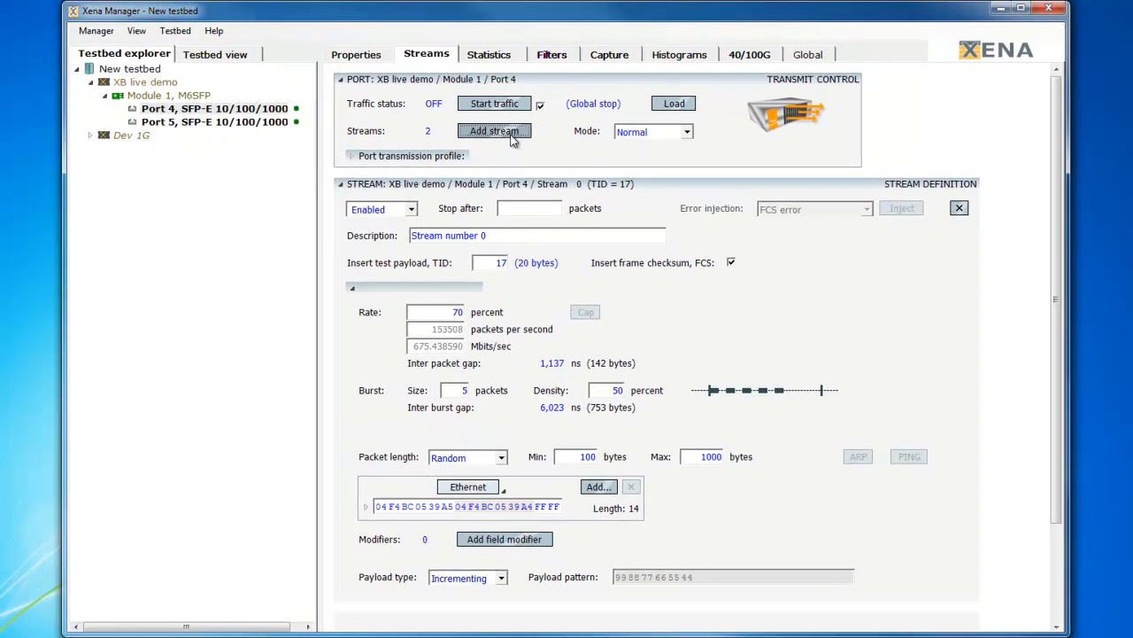
click(322, 279)
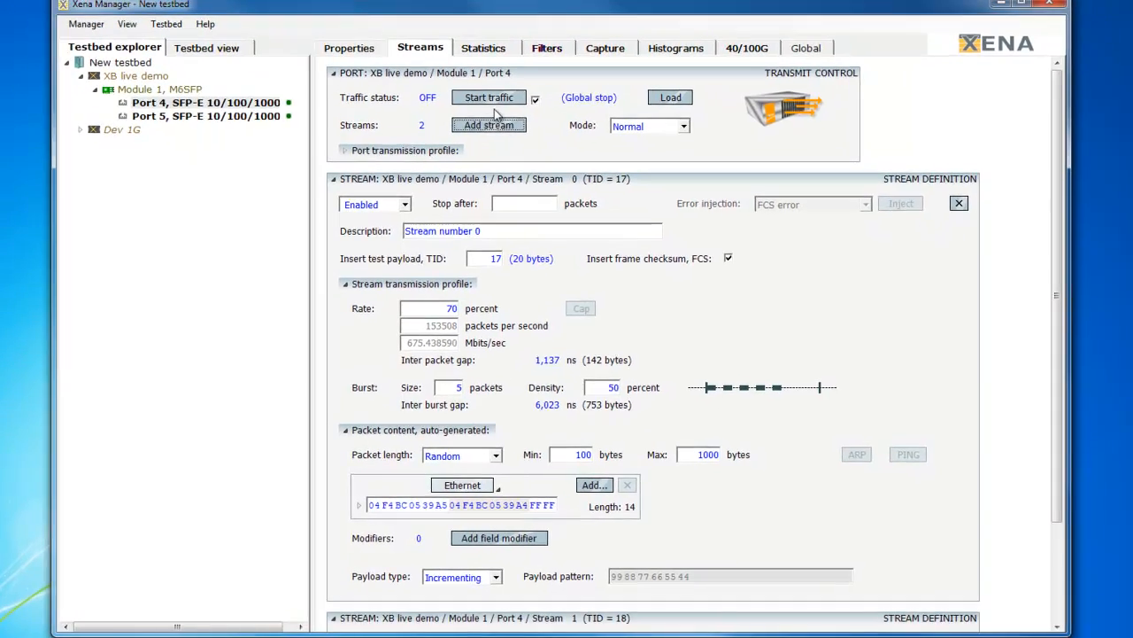
- Collapse the definition of Port 4's stream 0, and review the new stream's test payload ID and transmission profile
drag(1056, 195, 1055, 283)
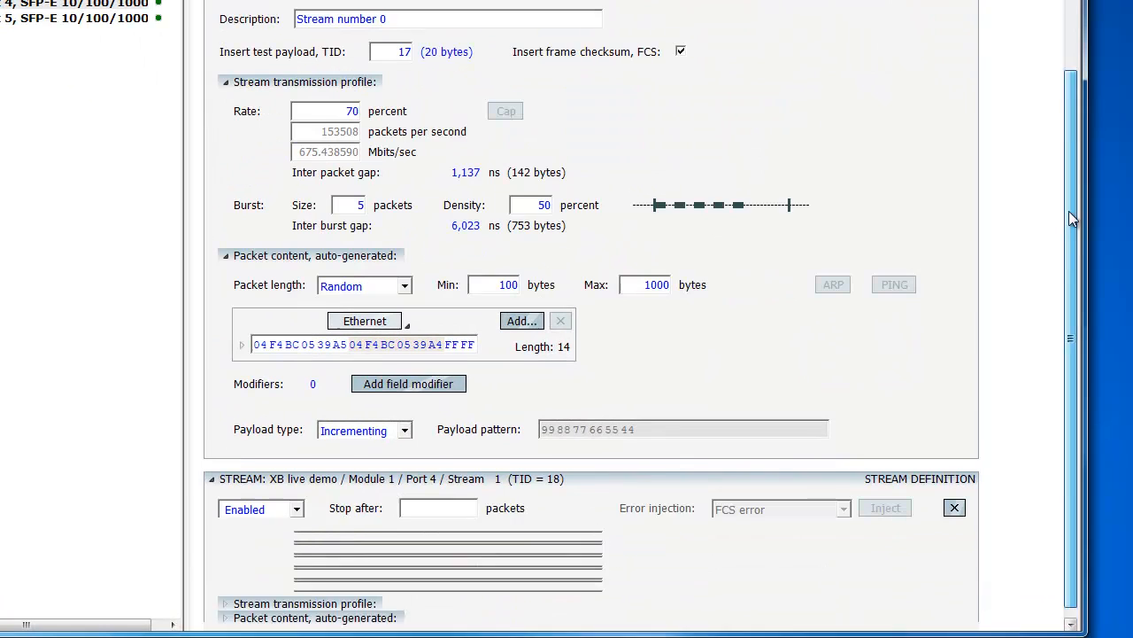
drag(1071, 218, 1066, 231)
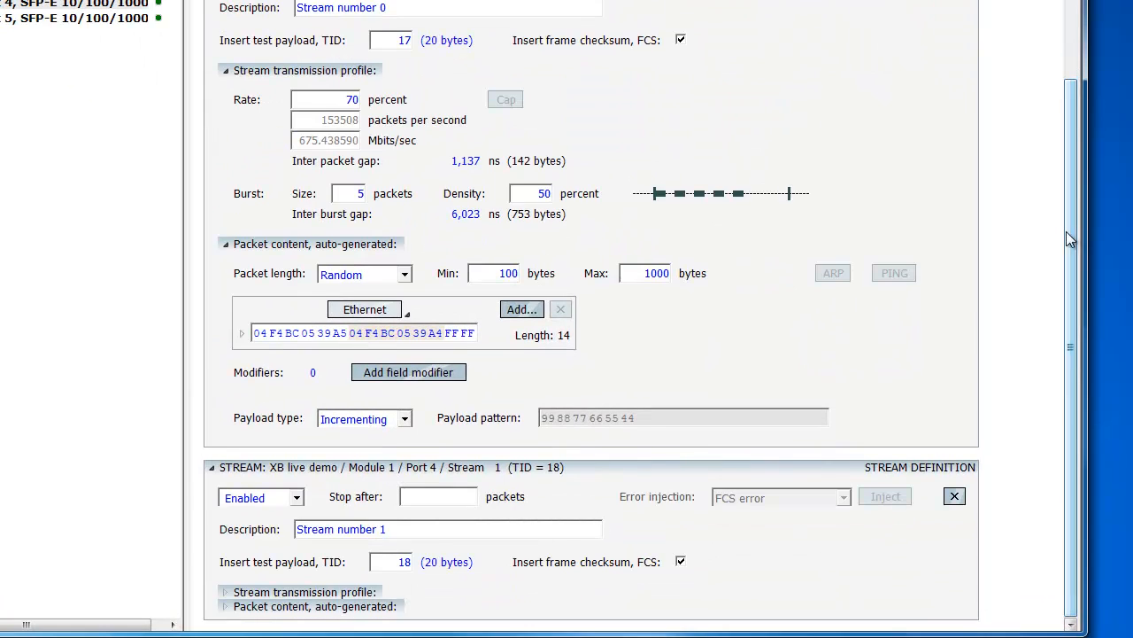
drag(1075, 121, 1075, 57)
click(846, 12)
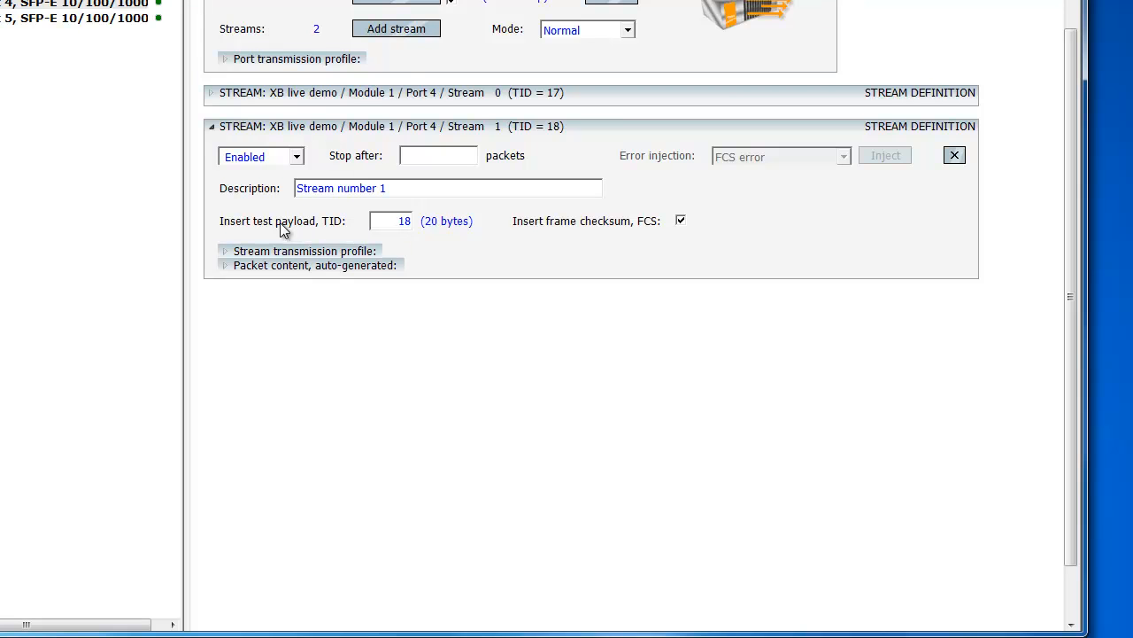
double_click(404, 222)
click(330, 253)
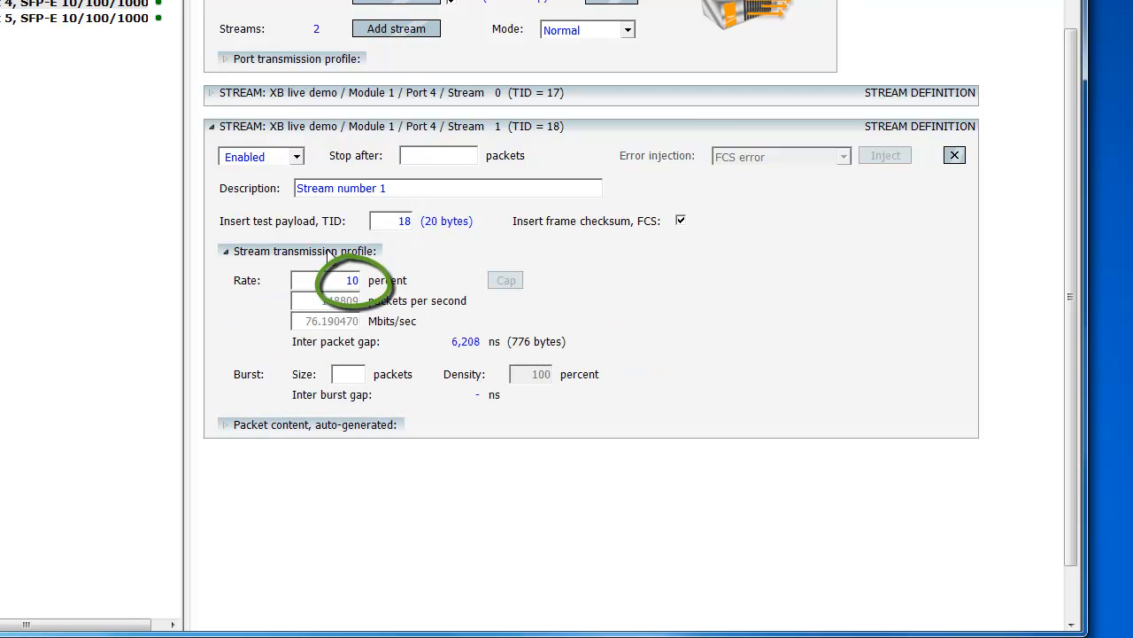
click(329, 253)
- Set the new stream's fixed packet length to 500 bytes and add an IP v4 segment, keeping its default header fields
click(332, 267)
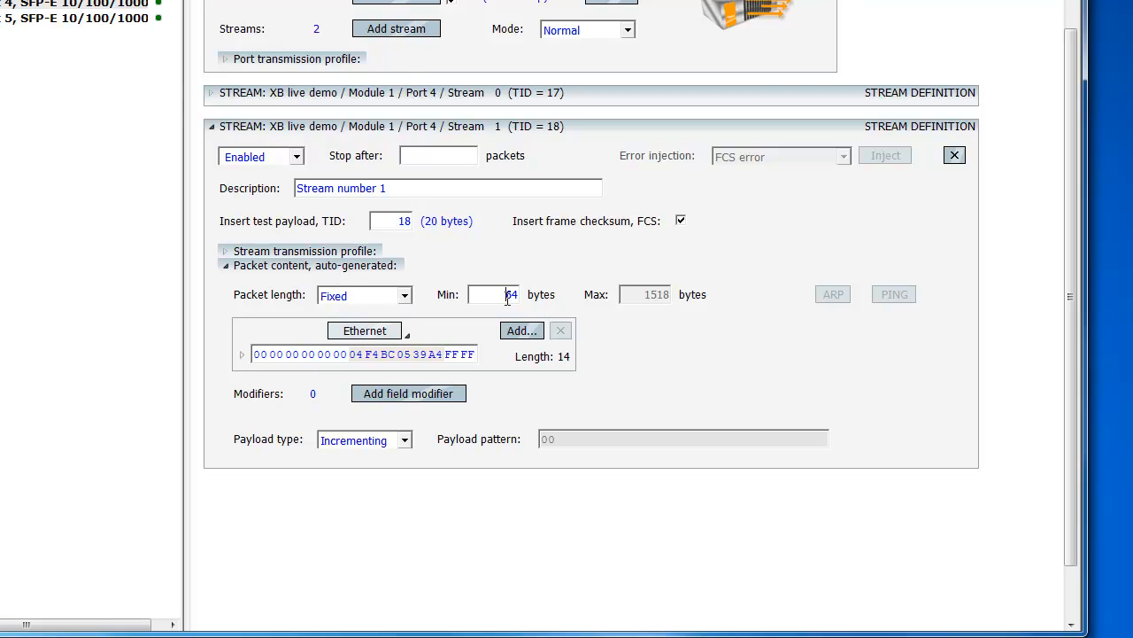
key(Return)
click(520, 332)
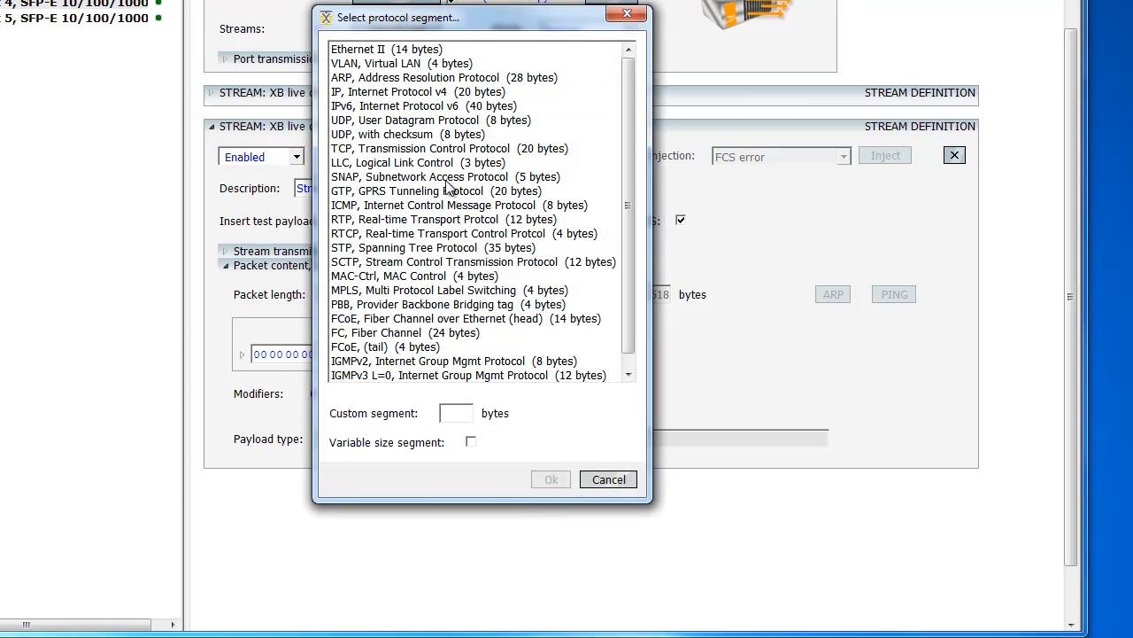
click(398, 93)
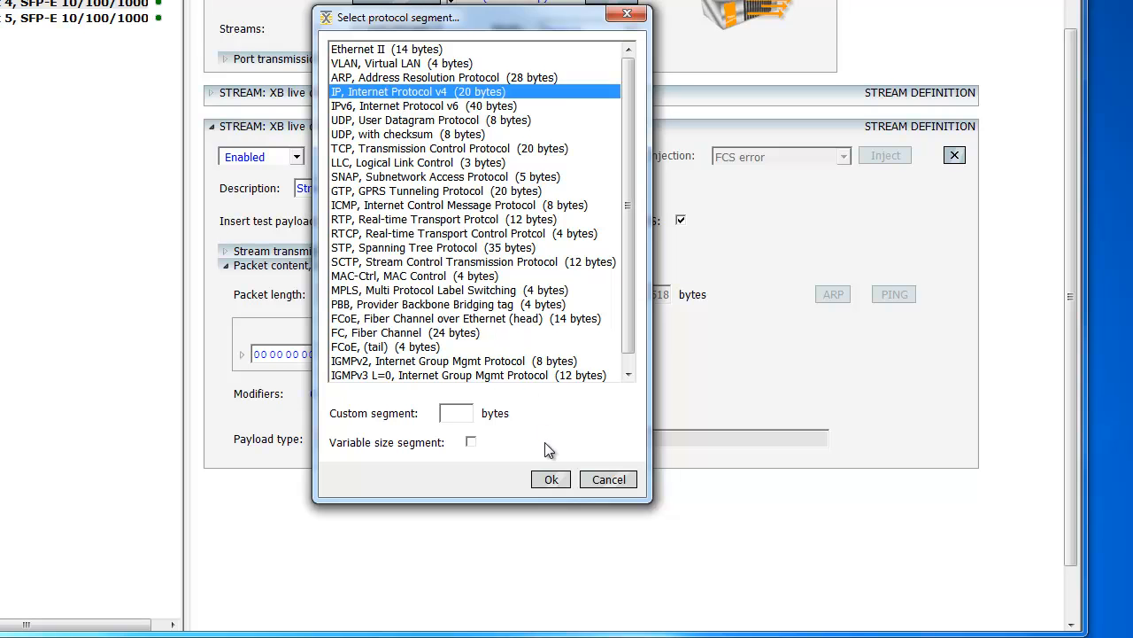
click(551, 481)
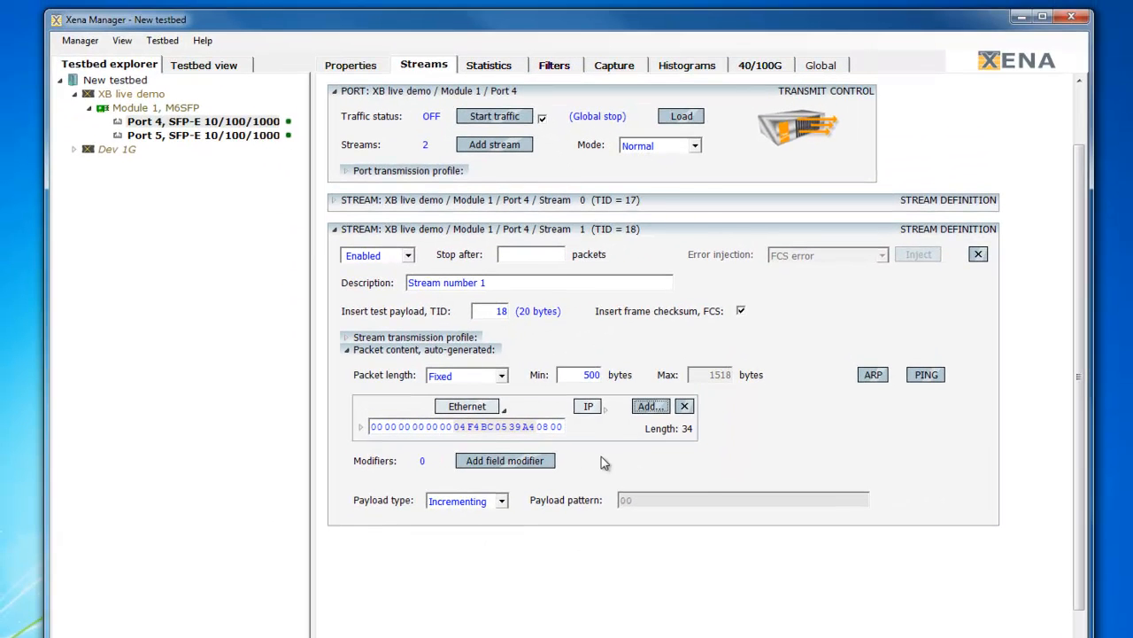
click(532, 330)
click(675, 459)
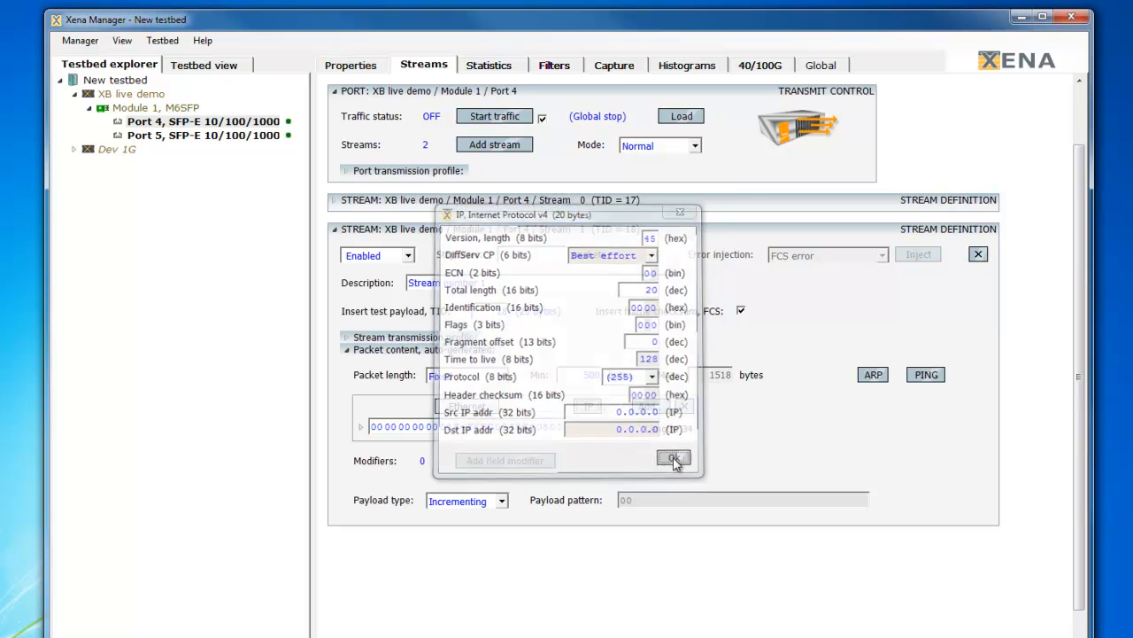
- Set Port 4's test port IP address to 10.0.0.7 and apply it as the source IP address in its stream definitions
click(370, 69)
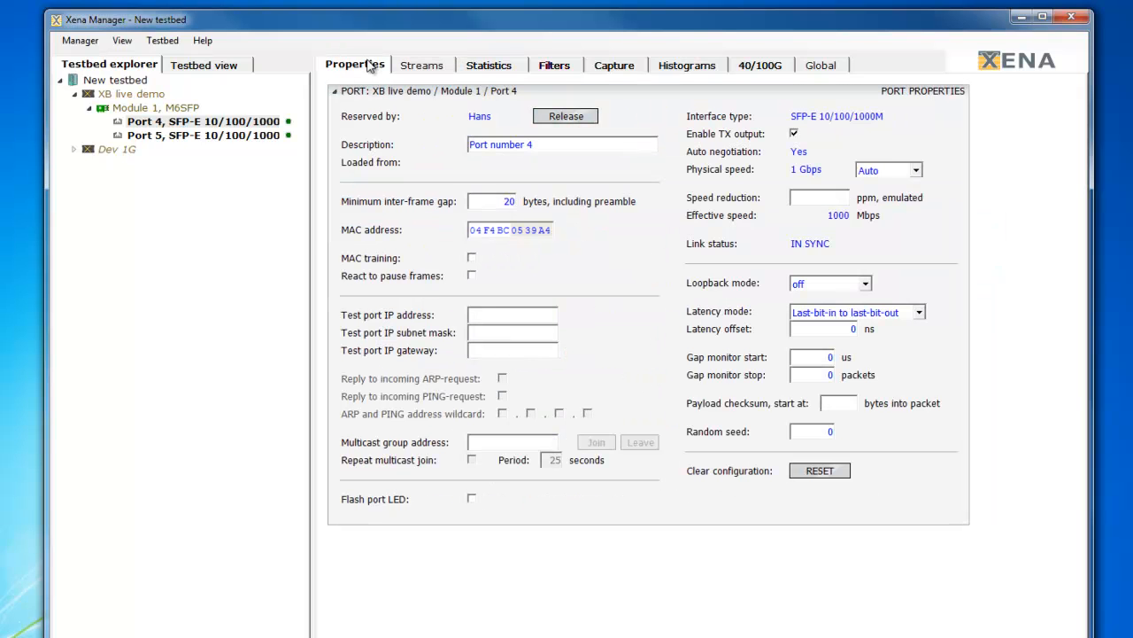
click(491, 312)
text(10.0.0.7)
key(Return)
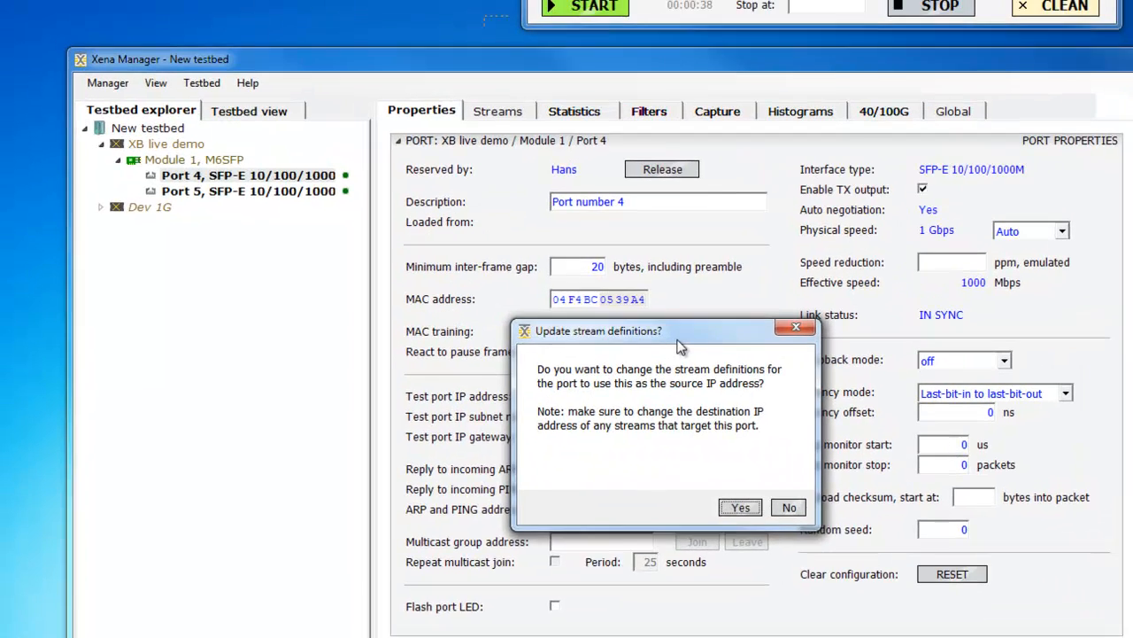
drag(638, 275, 464, 164)
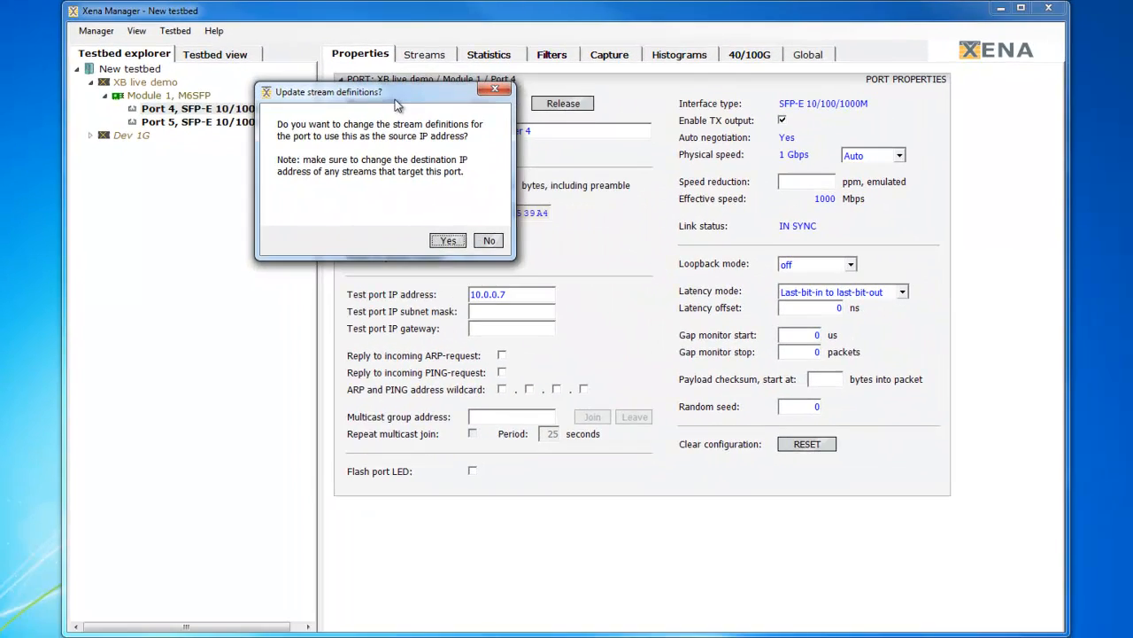
click(449, 241)
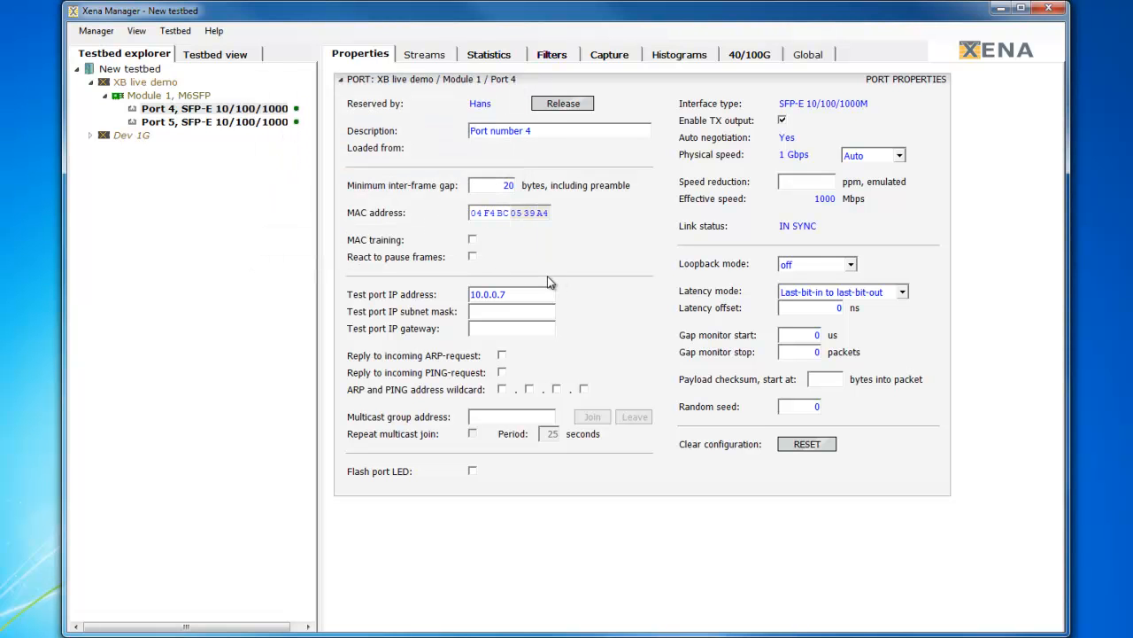
- Set the destination IP address in the second stream's IP header to 10.0.0.37 and review the updated header fields
click(427, 56)
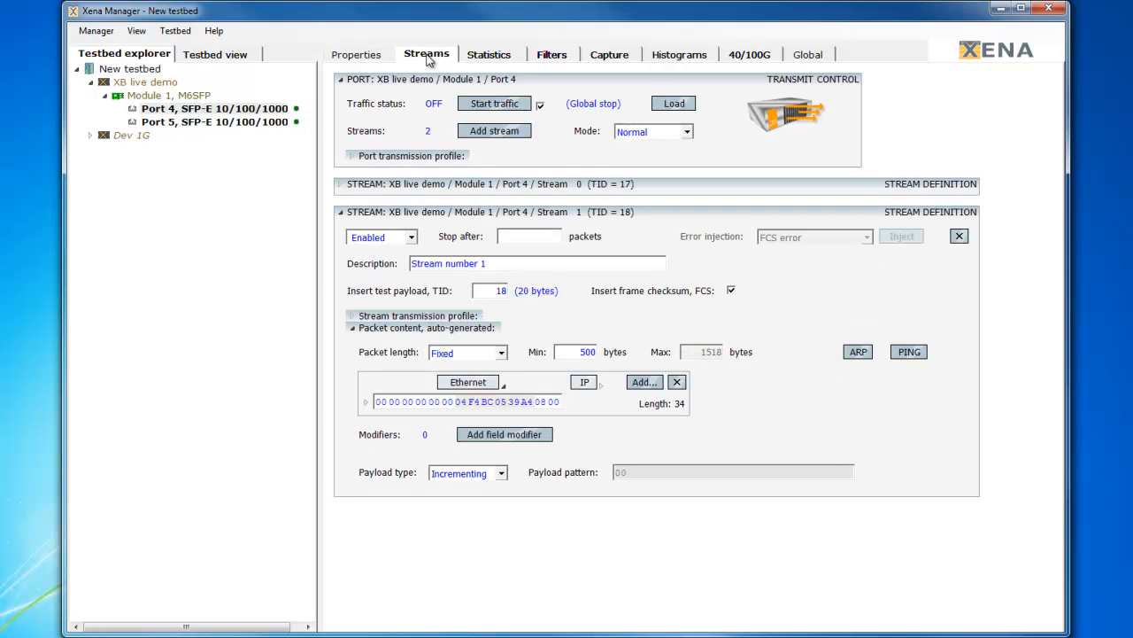
click(584, 382)
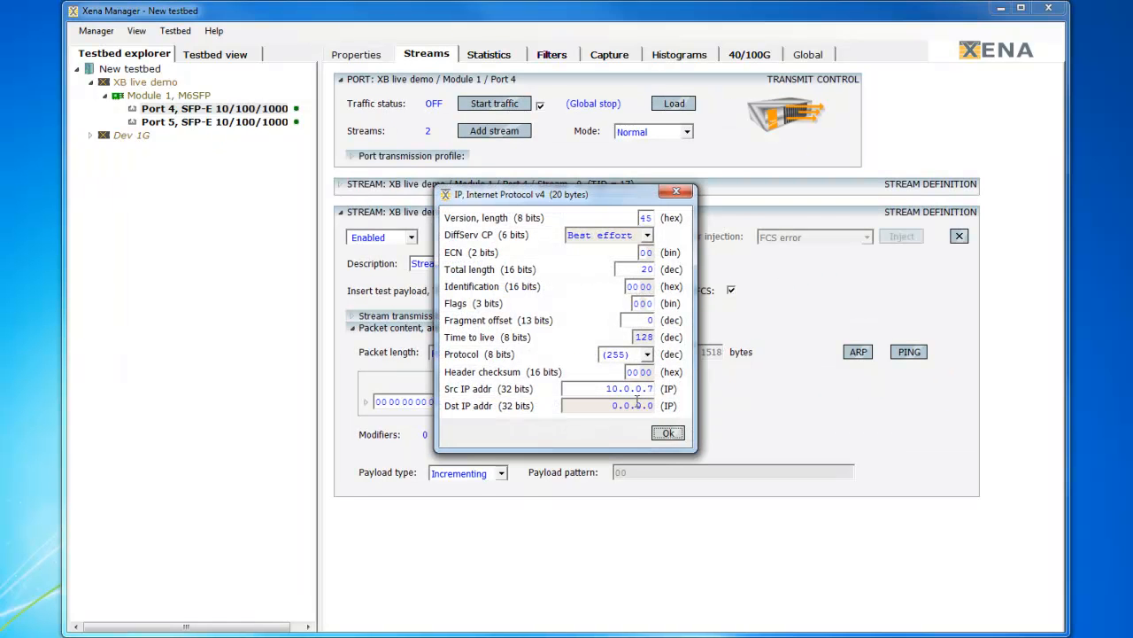
click(602, 388)
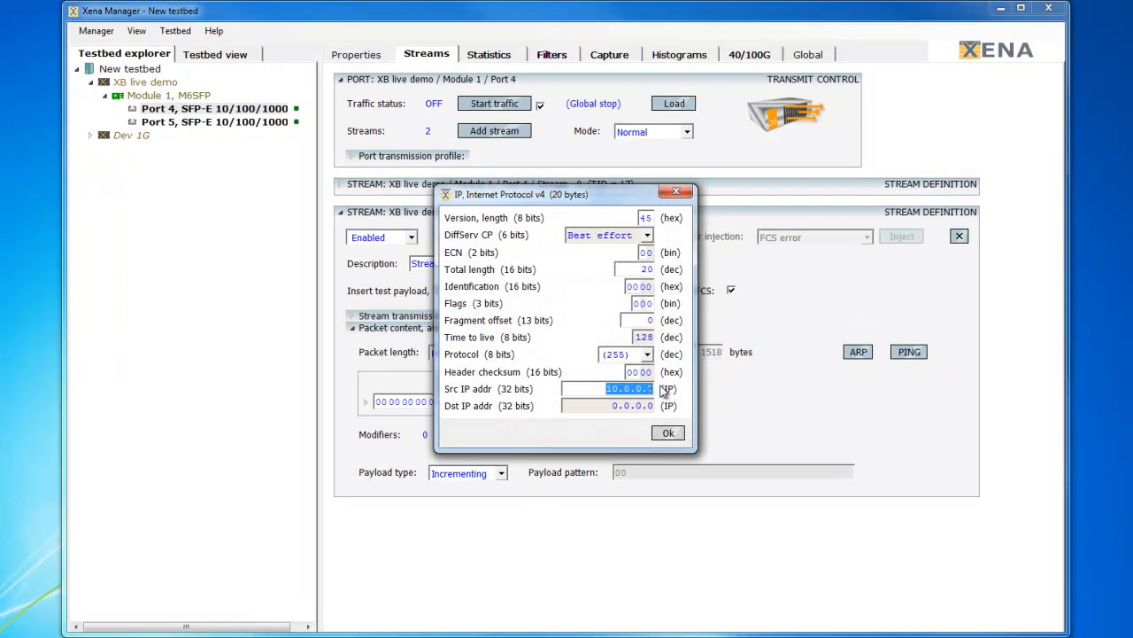
drag(604, 405, 678, 407)
text(10)
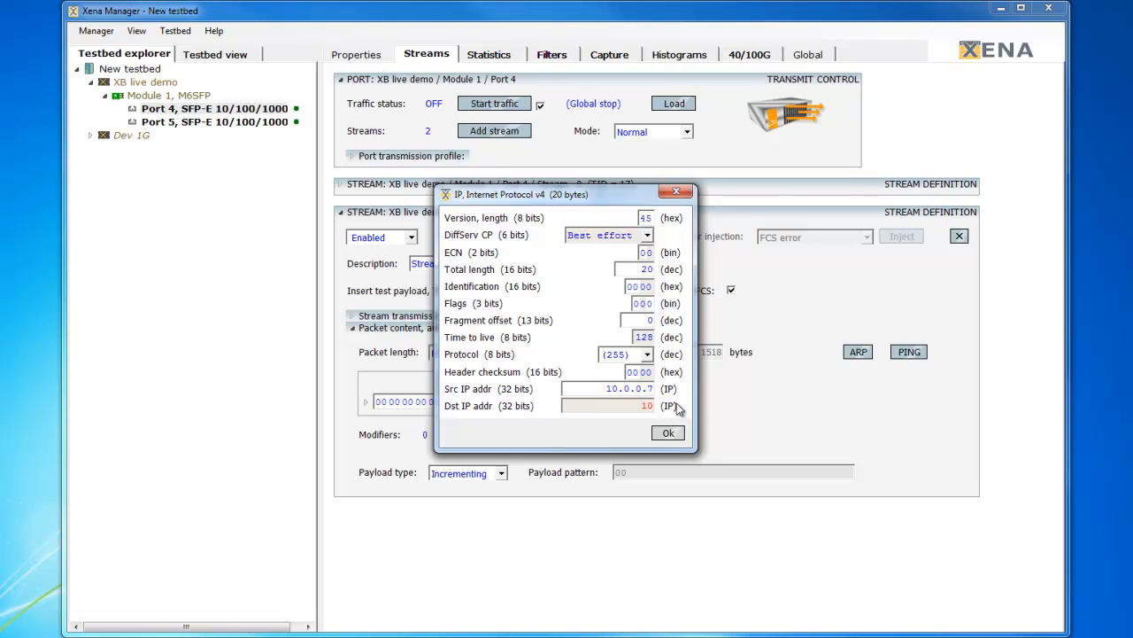
text(.0.0.37)
click(678, 432)
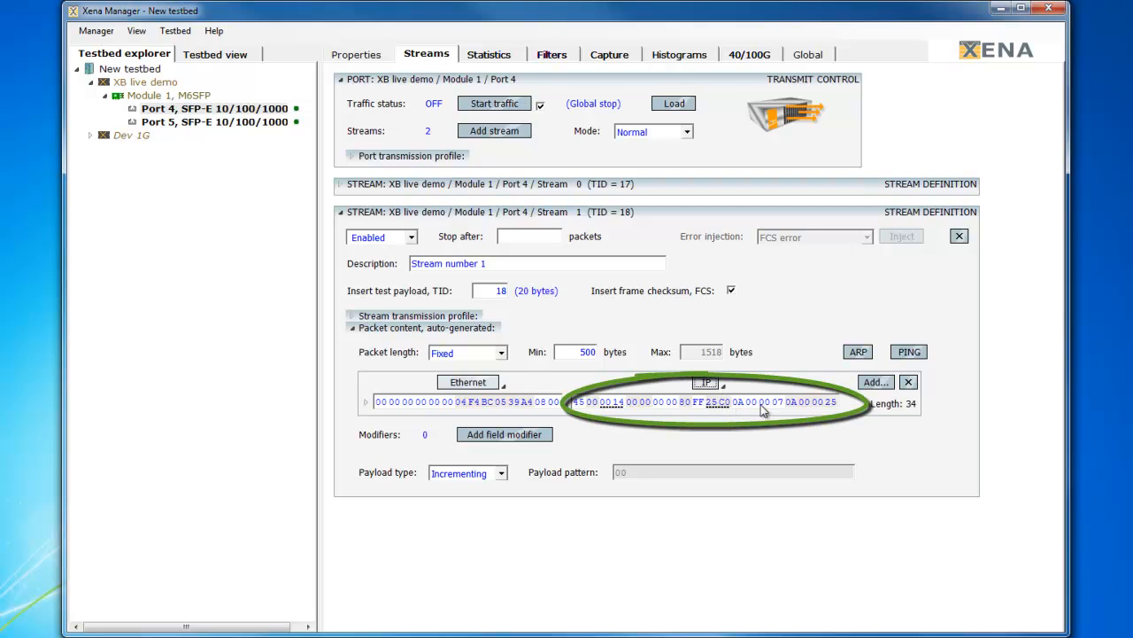
click(706, 383)
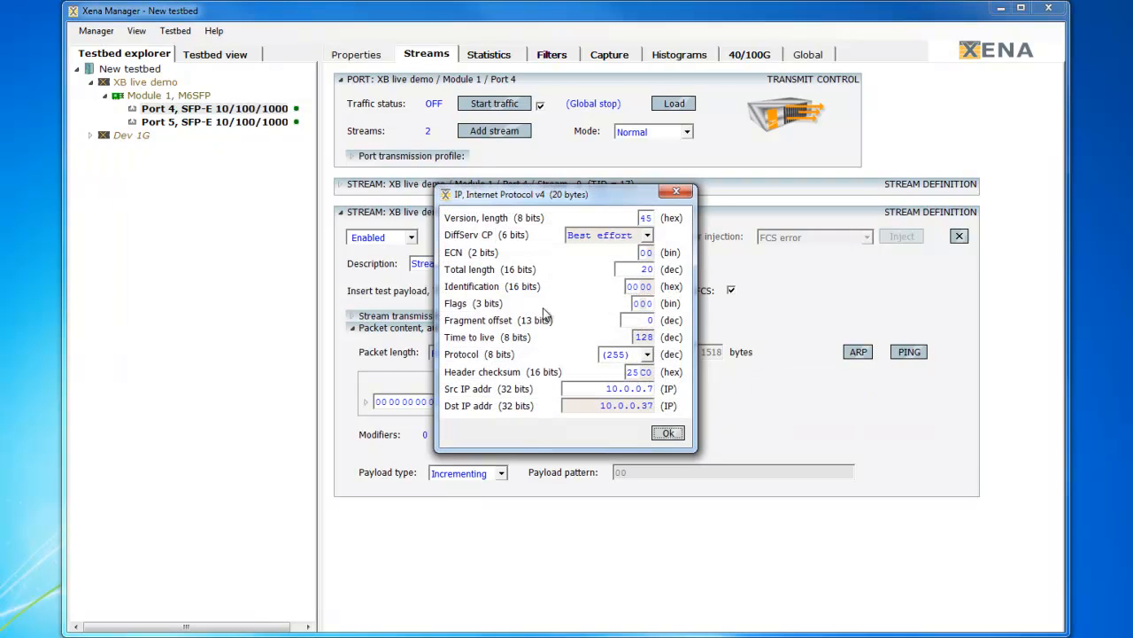
click(669, 433)
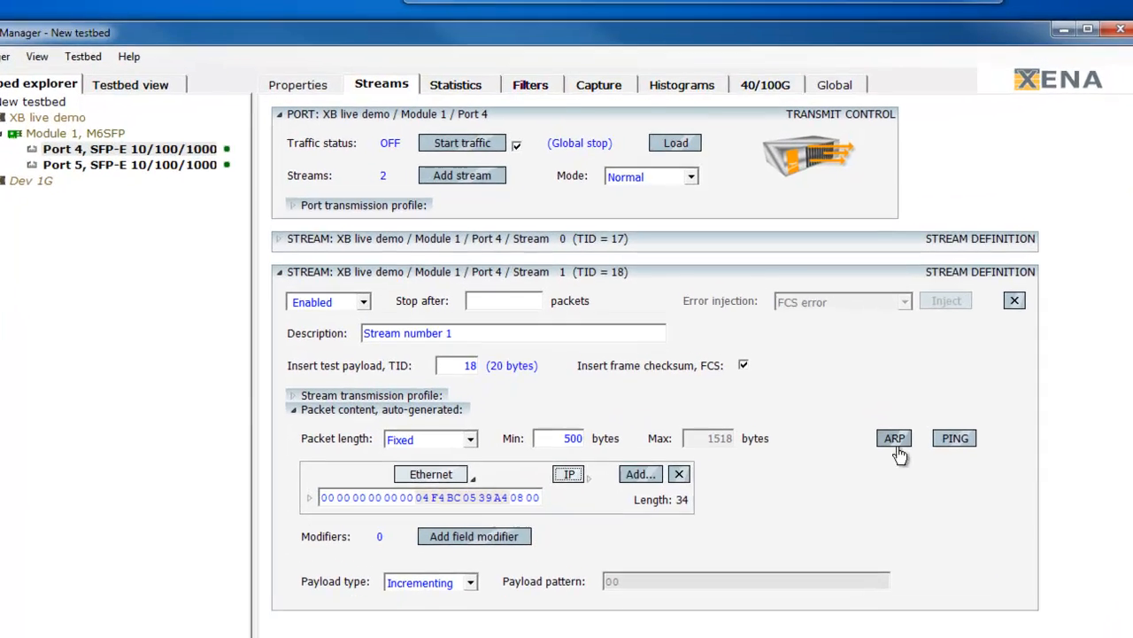
- Try to resolve the second stream's destination MAC address with an ARP request
click(862, 359)
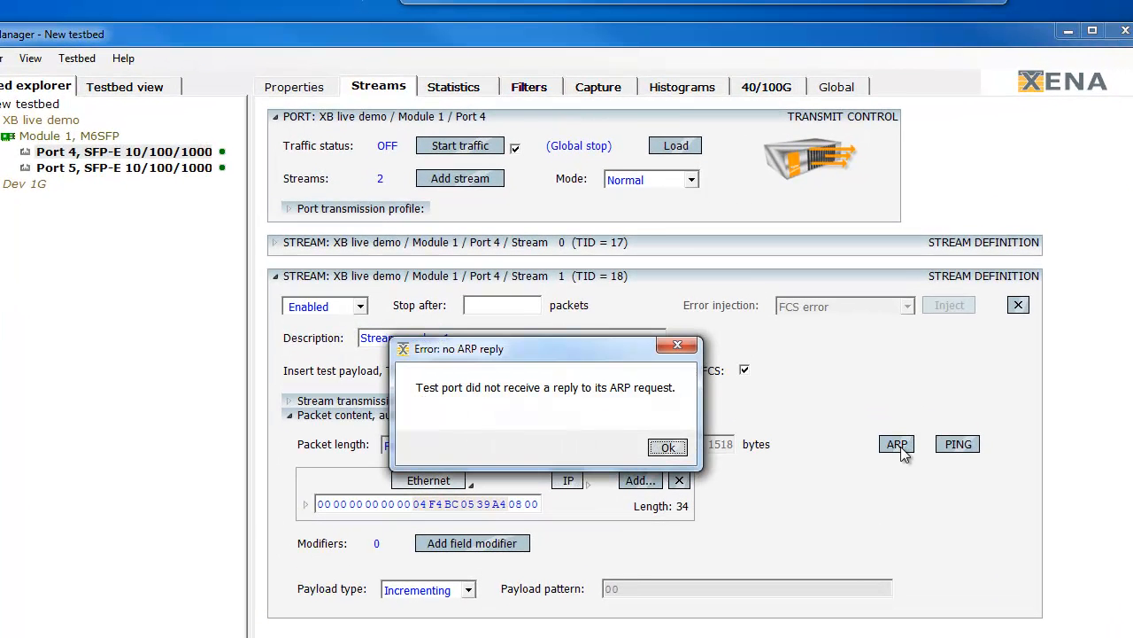
drag(576, 350, 607, 265)
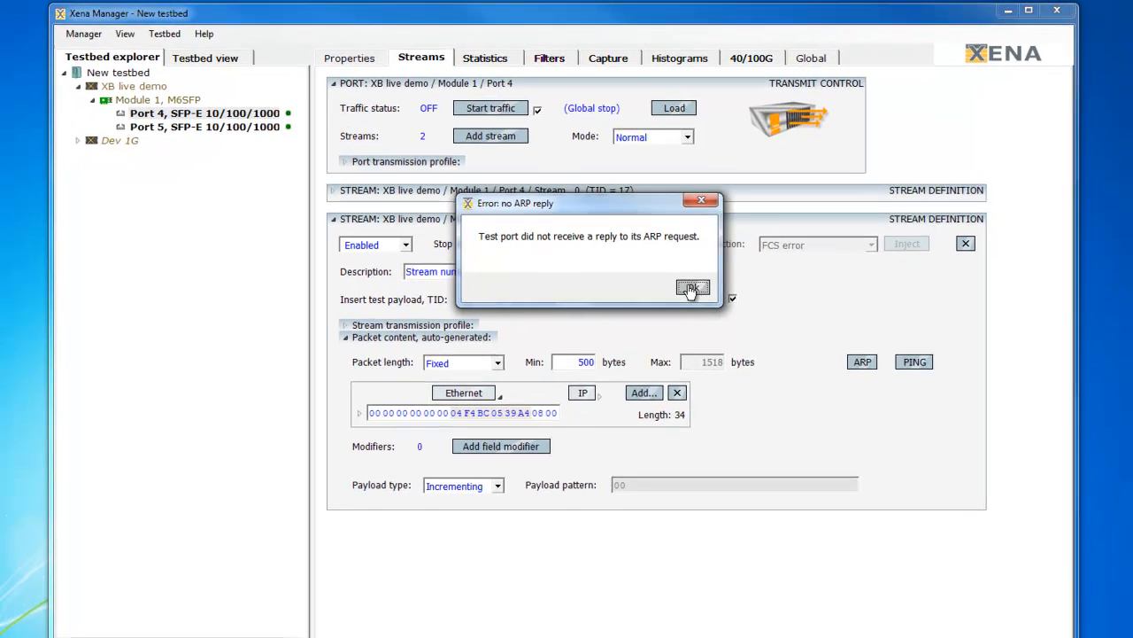
click(696, 361)
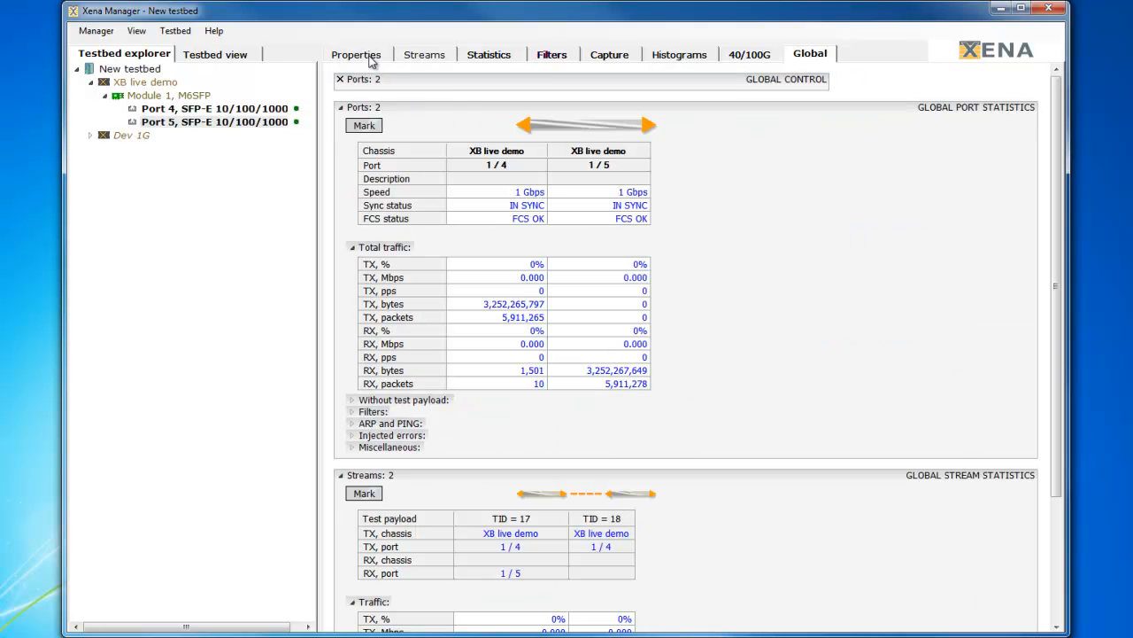
- Set Port 5's test port IP address to 10.0.0.37 and enable replies to incoming ARP and PING requests
click(372, 55)
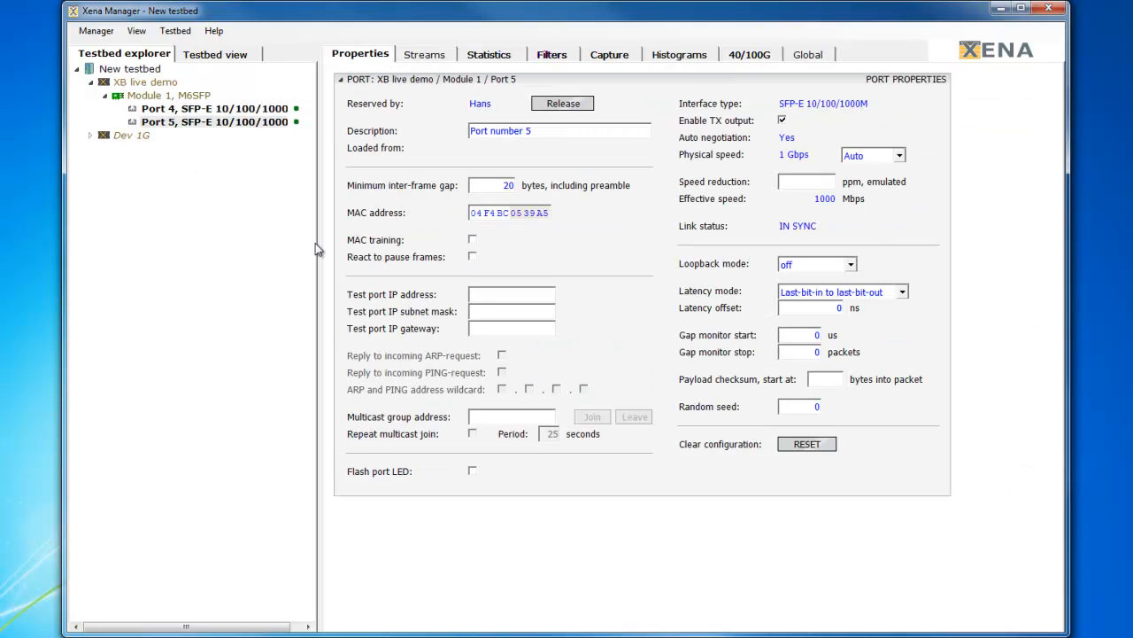
click(502, 293)
text(10.0.0.)
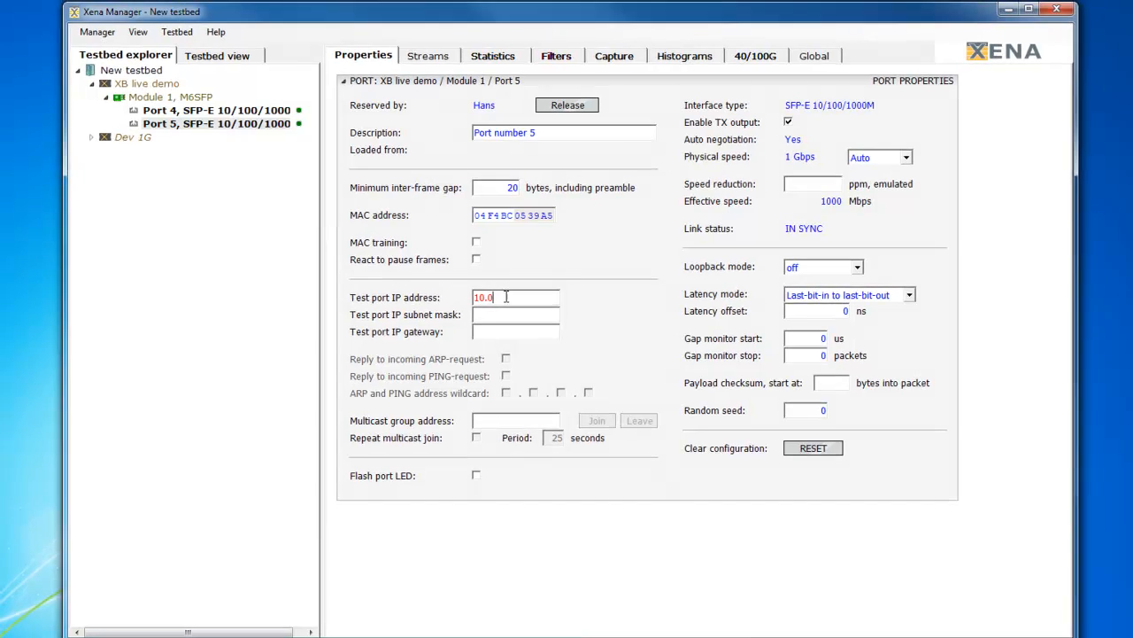
text(37)
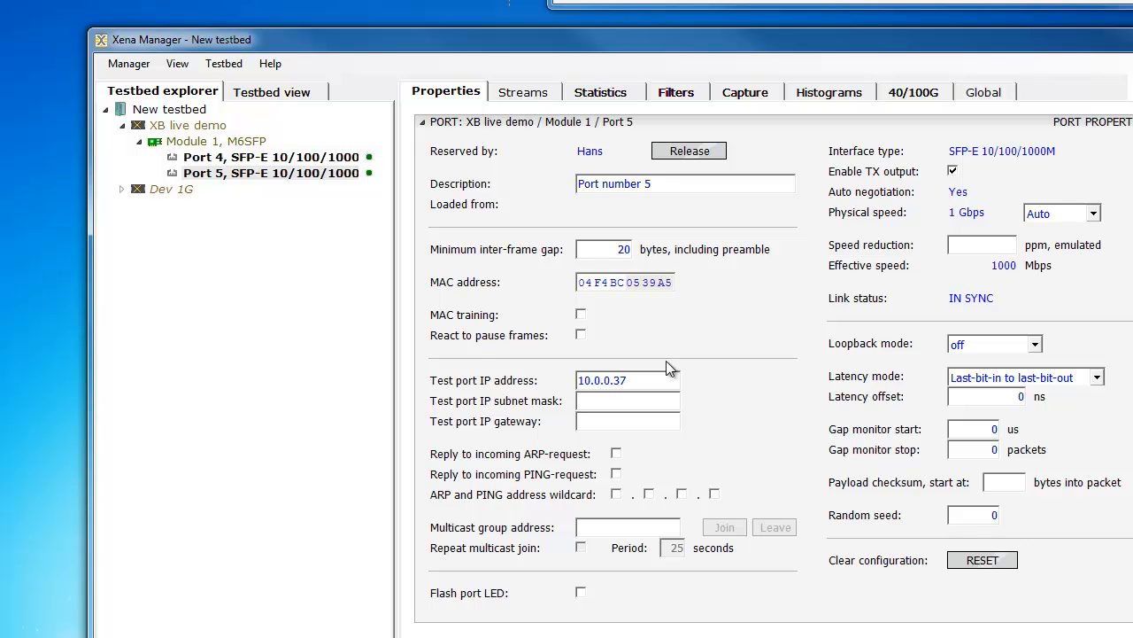
click(618, 454)
click(617, 474)
- Send an ARP request from Port 4's second stream to fill in its destination MAC address
click(331, 159)
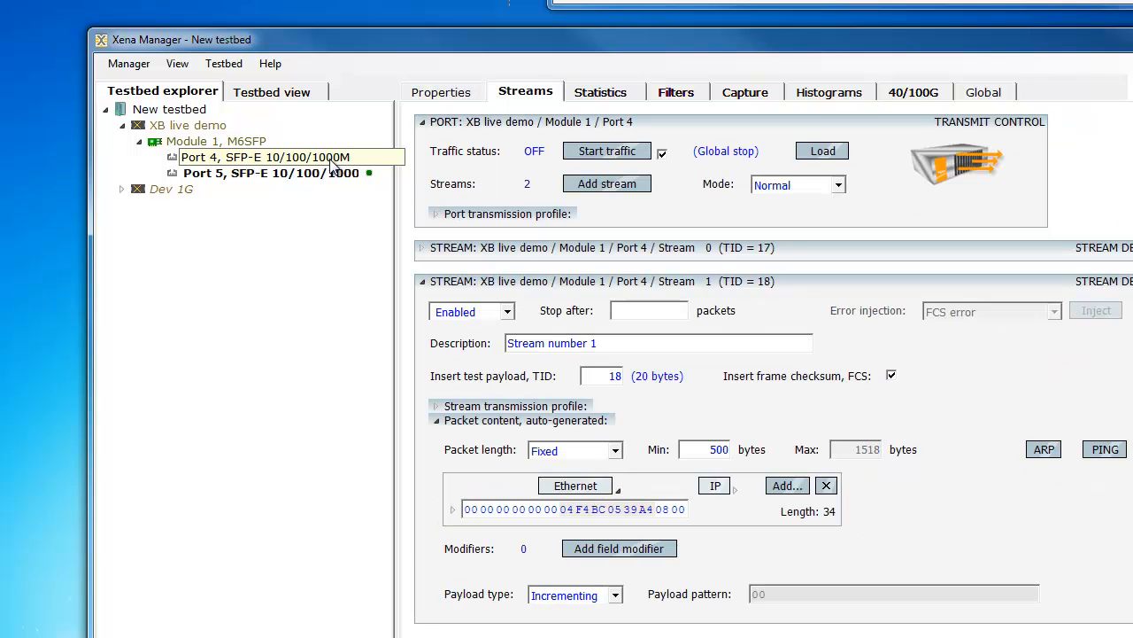
click(1044, 449)
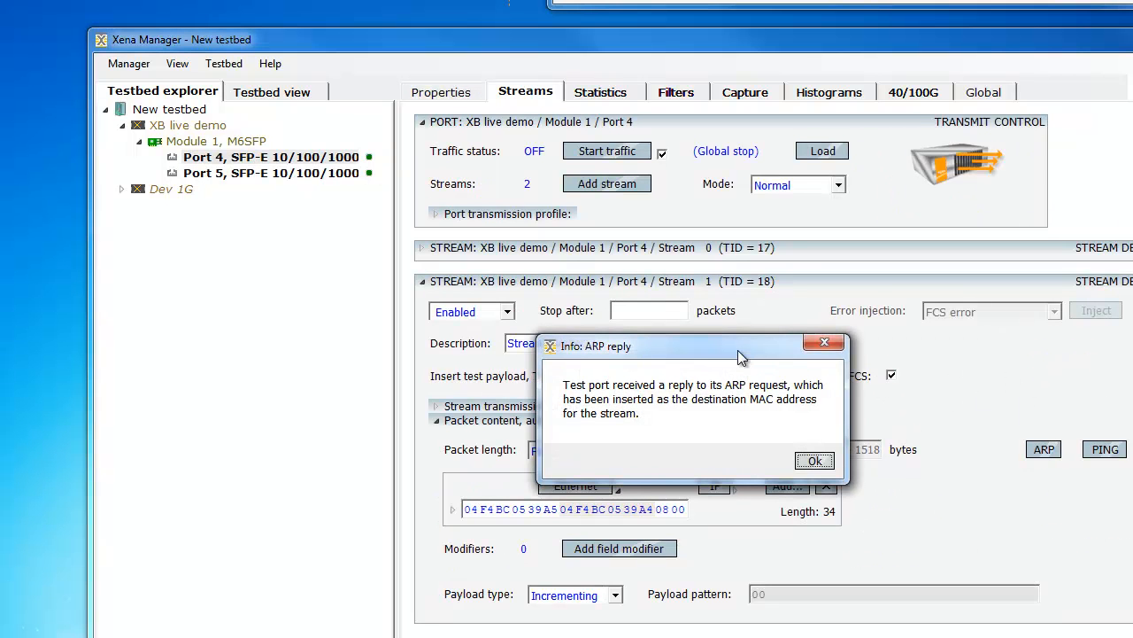
drag(738, 350, 752, 306)
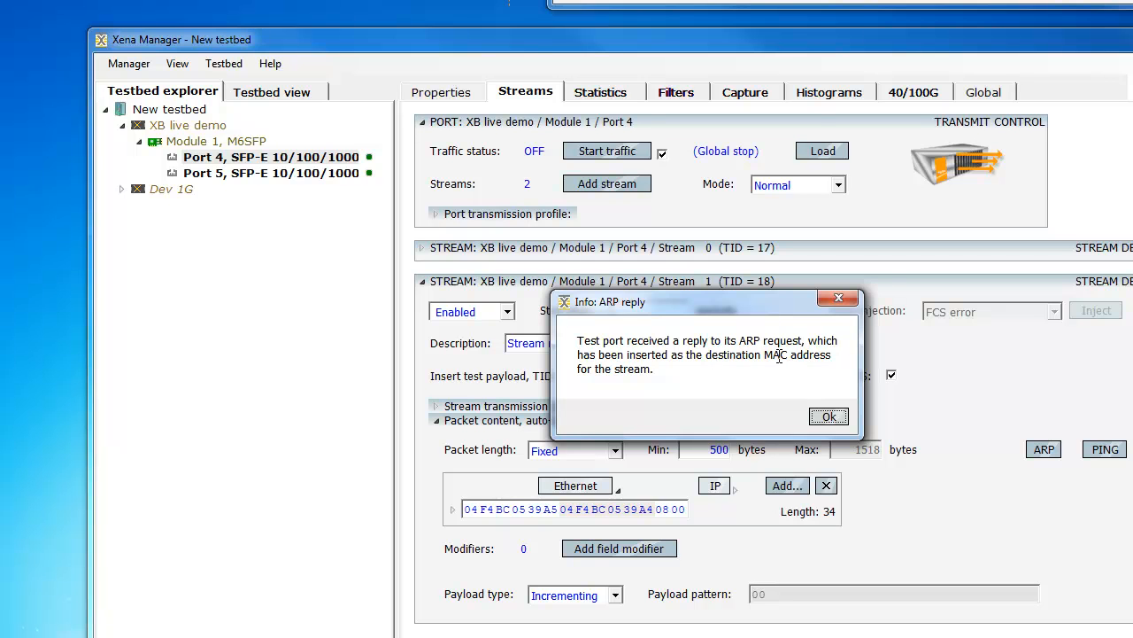
click(824, 415)
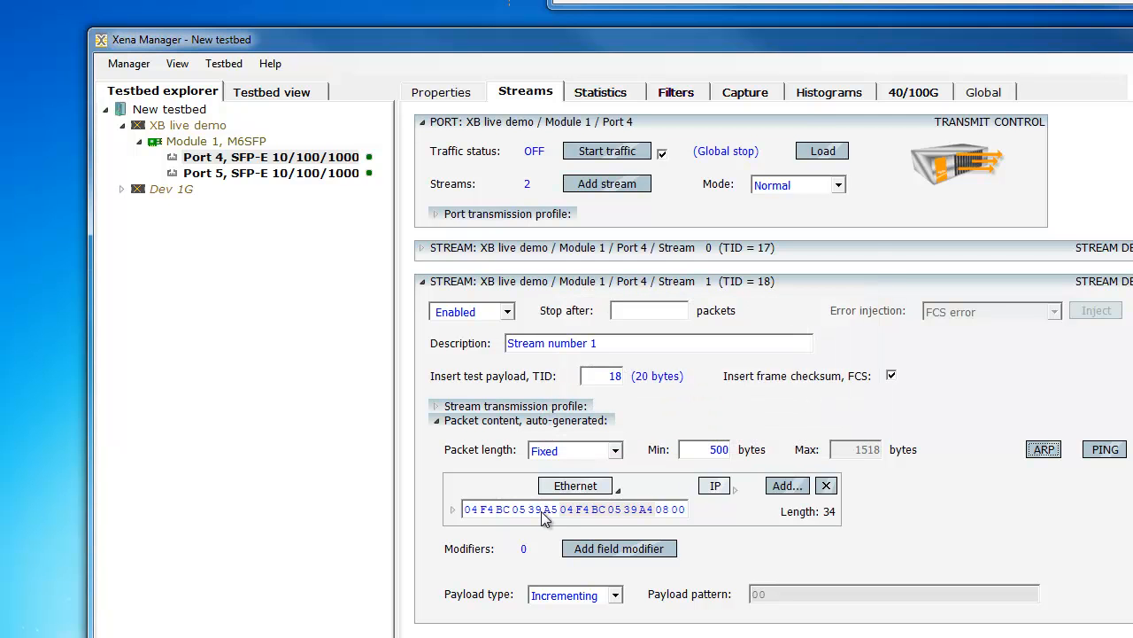
- Send a PING request from Port 4's second stream to test the connection to its destination
click(1096, 449)
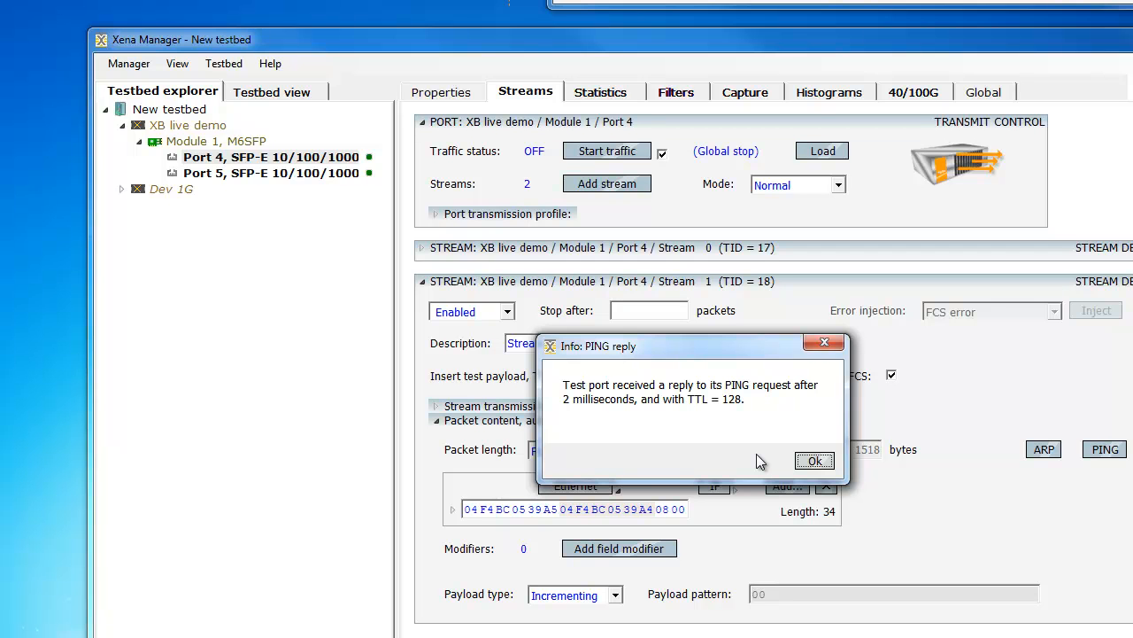
click(815, 460)
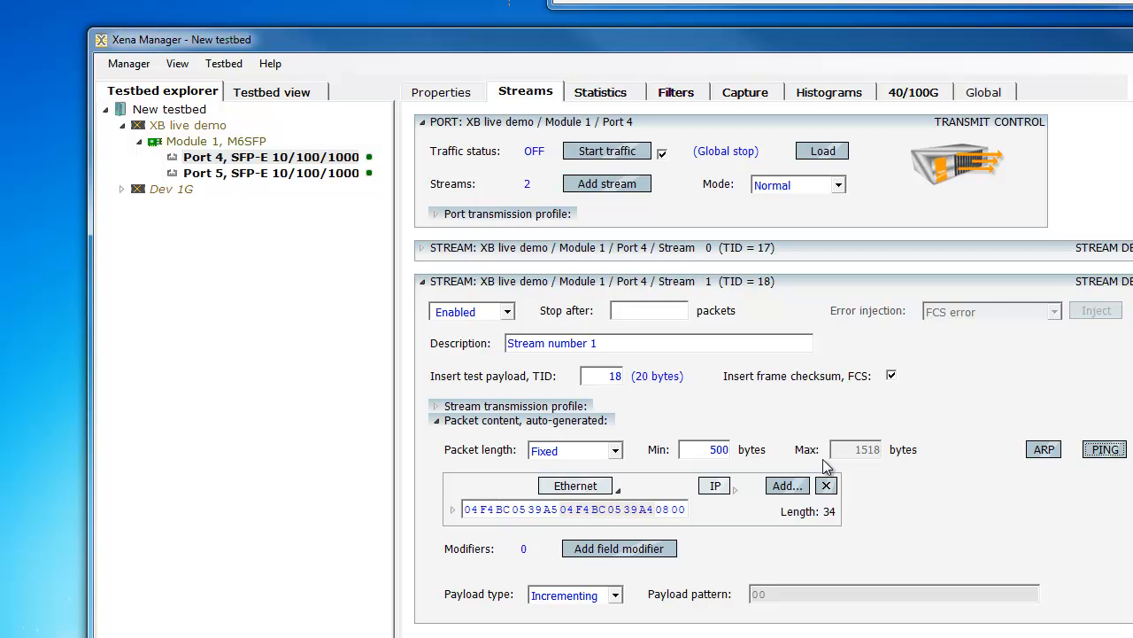
click(1095, 452)
- Enable MAC training on Port 5 and start traffic on Port 4
click(335, 175)
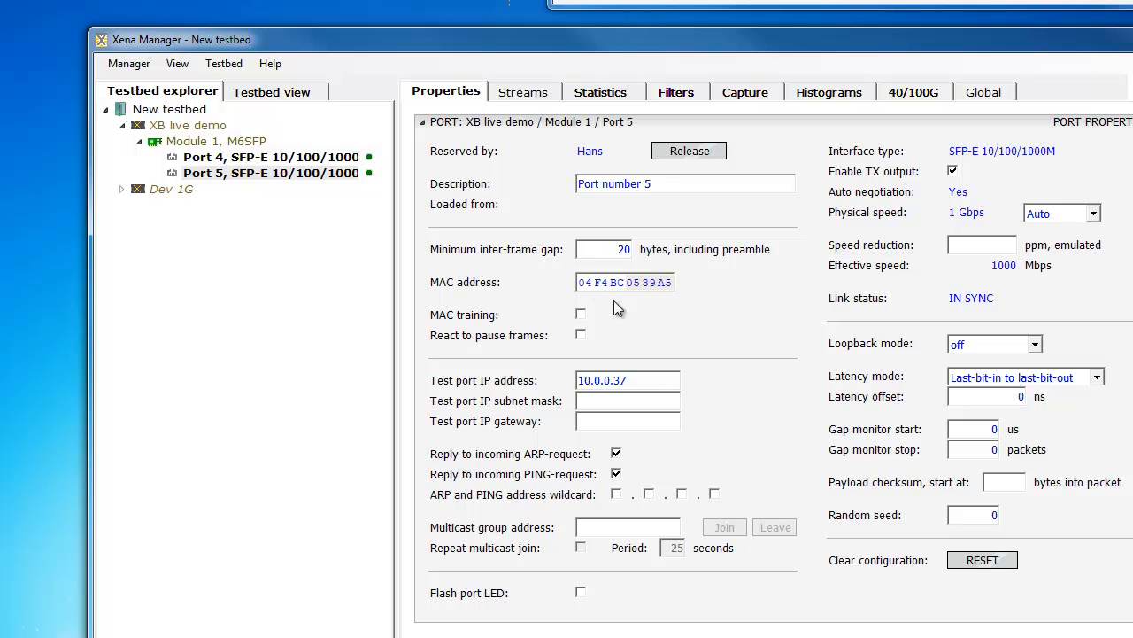
click(581, 317)
click(341, 161)
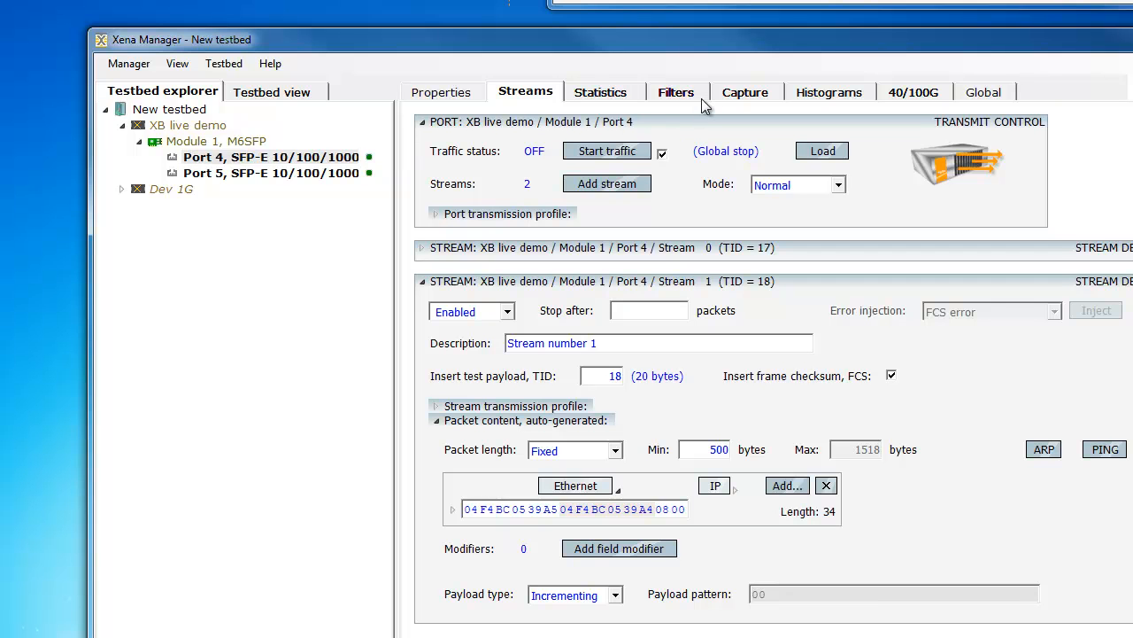
click(608, 150)
- Examine Port 4's stream traffic and ARP and PING packet counts, and Port 5's receive statistics for both test payloads
click(605, 94)
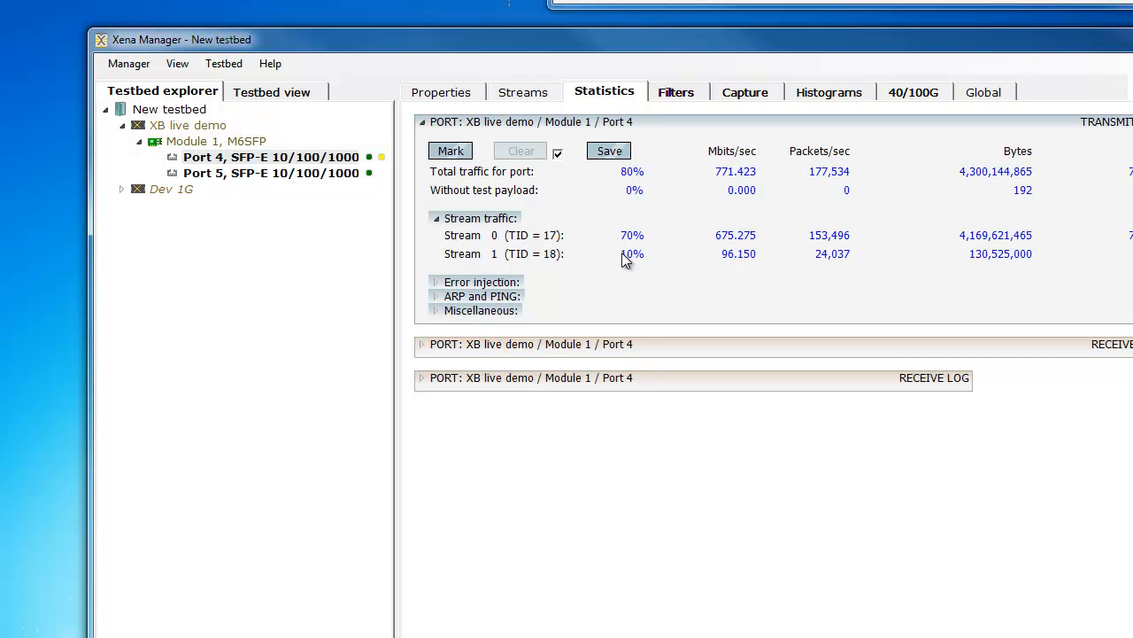
click(501, 298)
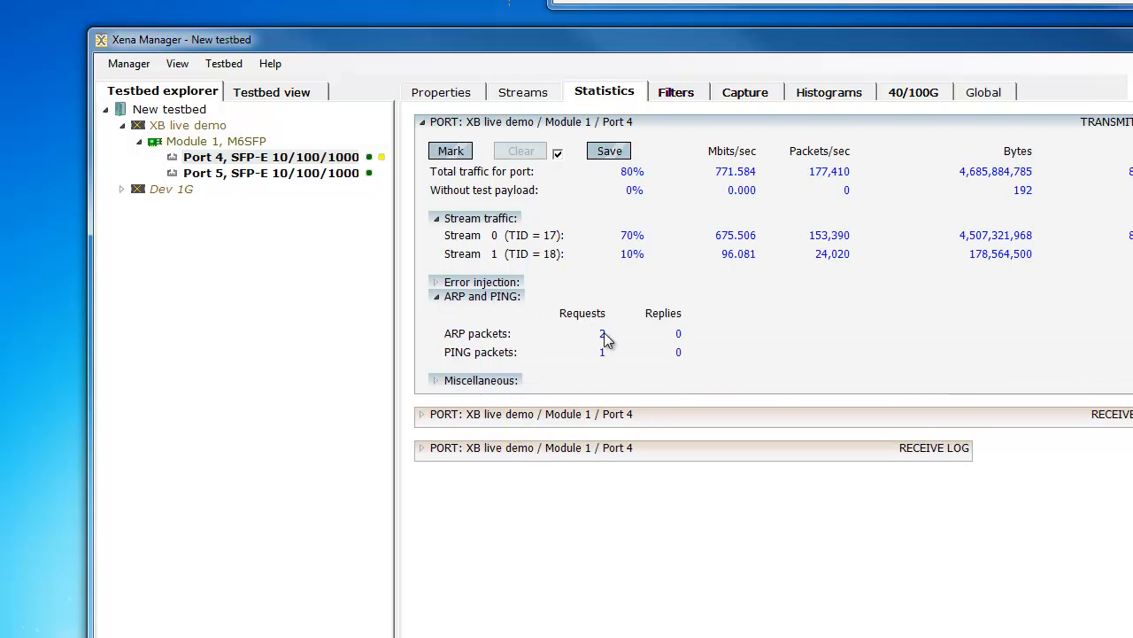
click(311, 174)
click(592, 93)
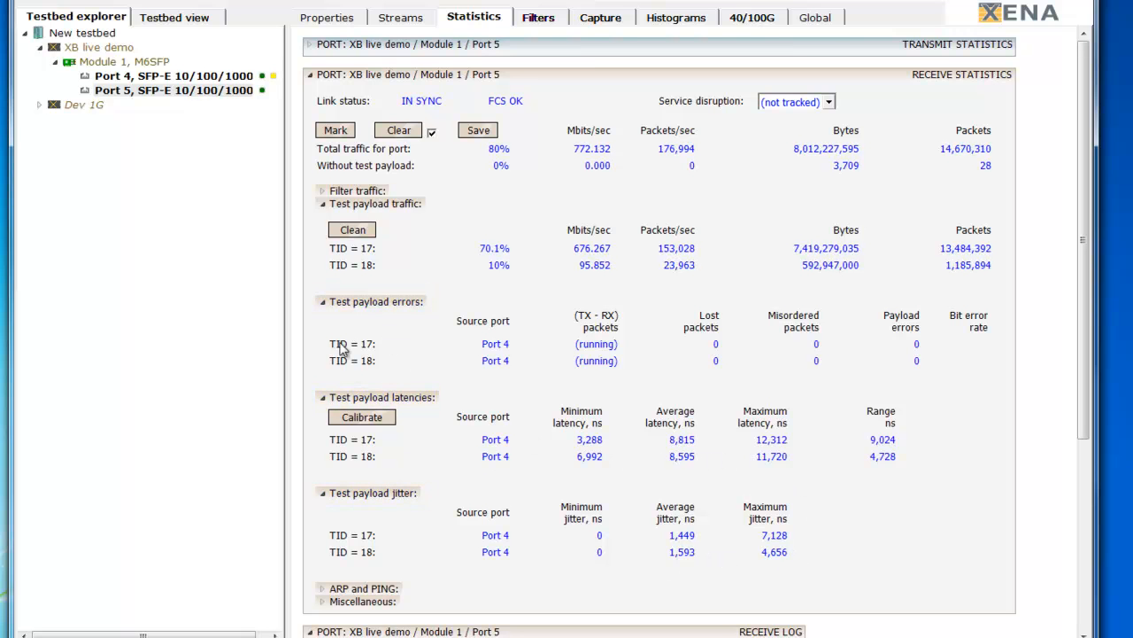
- Capture packets on Port 5 and inspect the IP header of captured packet 6
click(593, 20)
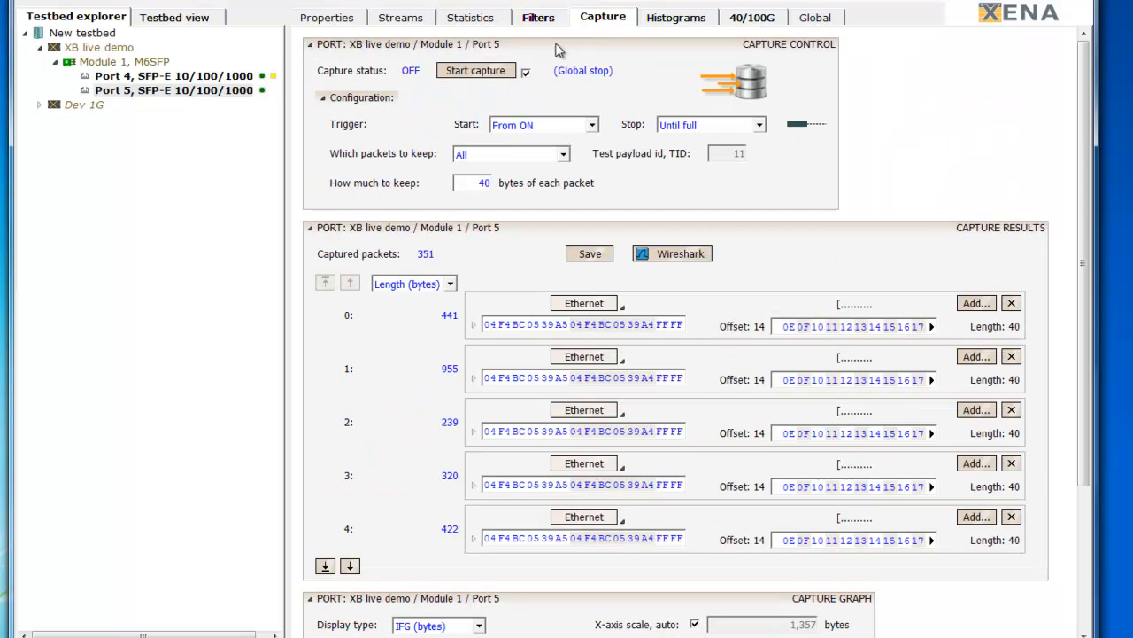
click(466, 73)
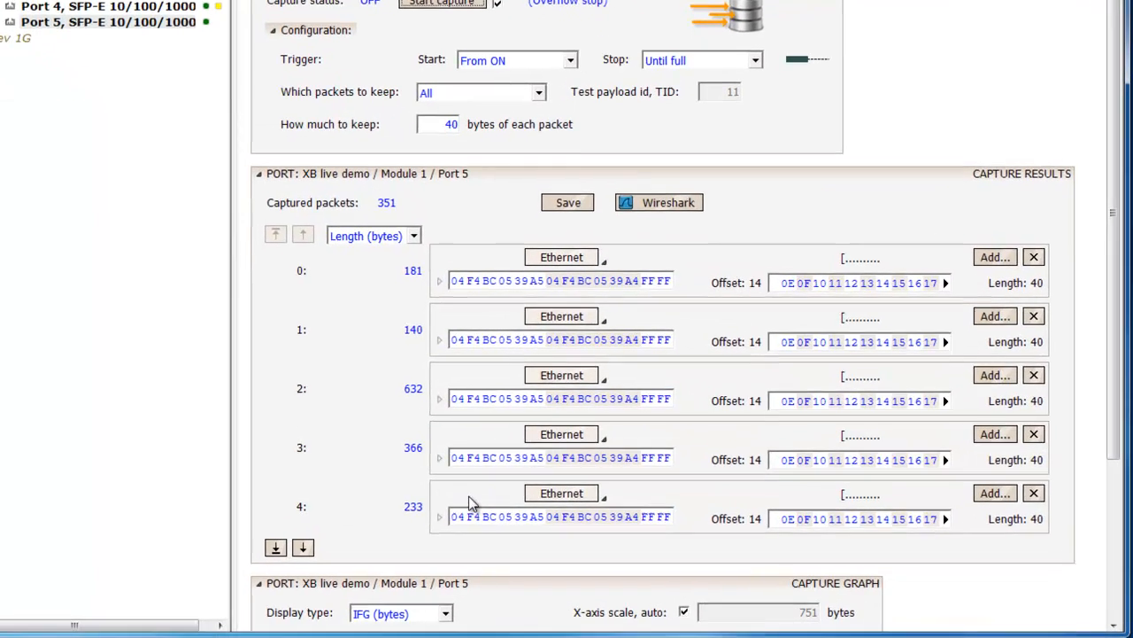
click(302, 548)
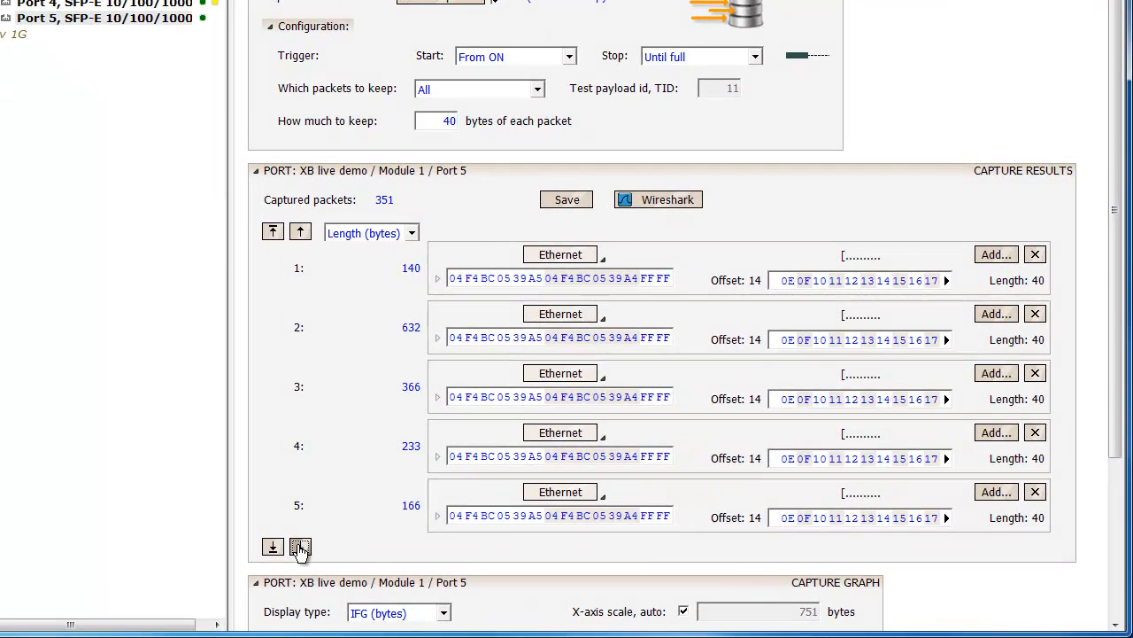
click(300, 547)
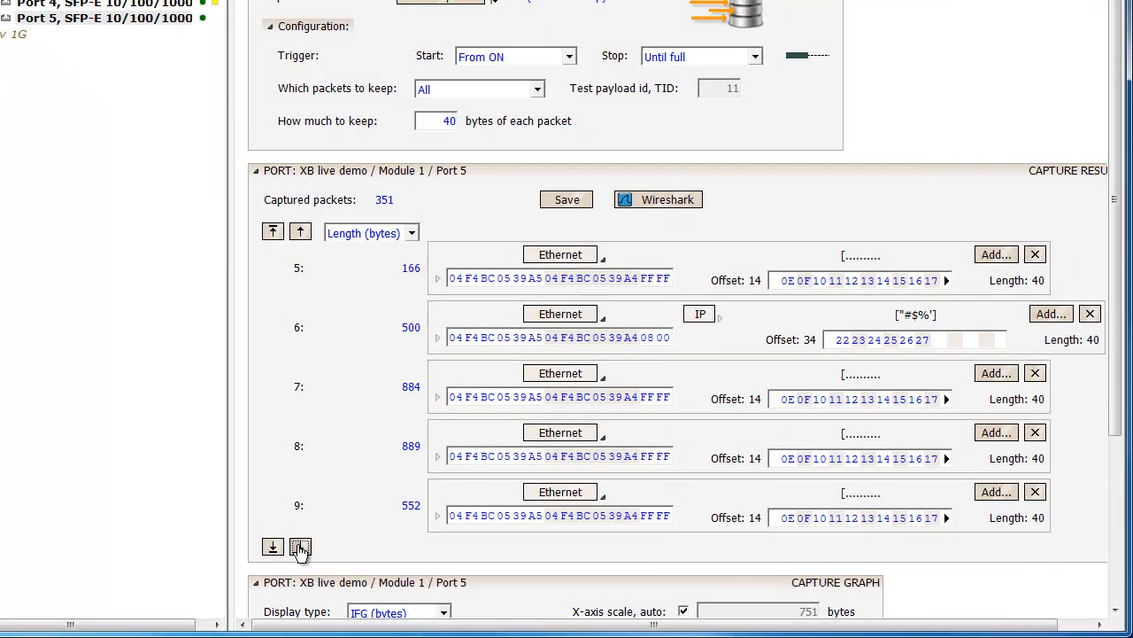
click(701, 316)
double_click(590, 356)
click(649, 392)
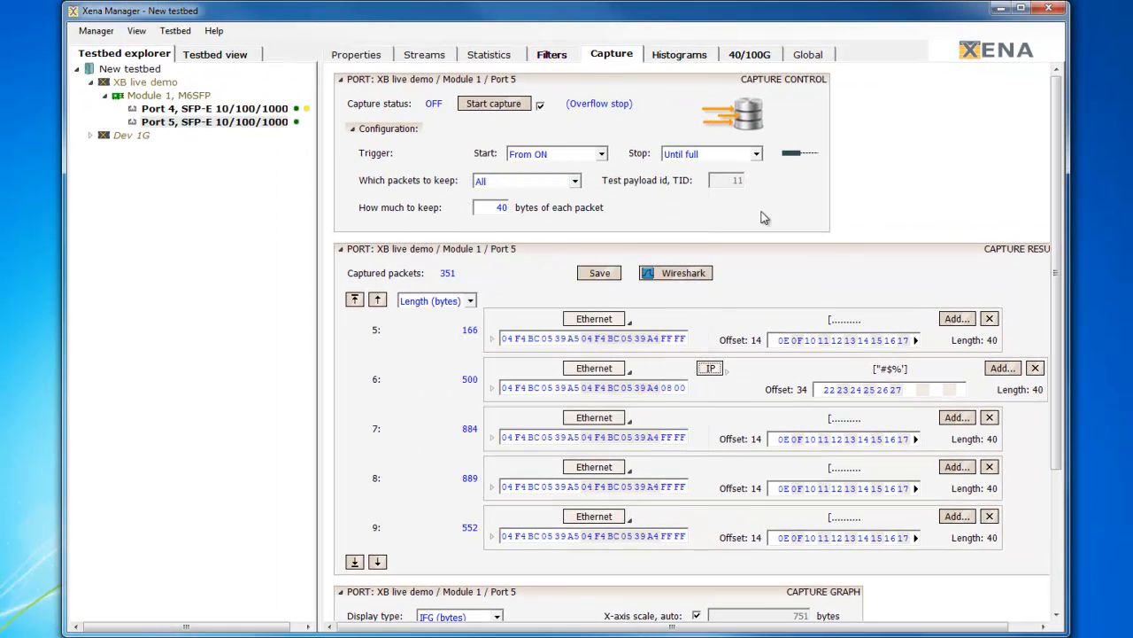
- Capture only packets with test payload ID 18 on Port 5 and inspect the bytes of their IP headers
click(577, 183)
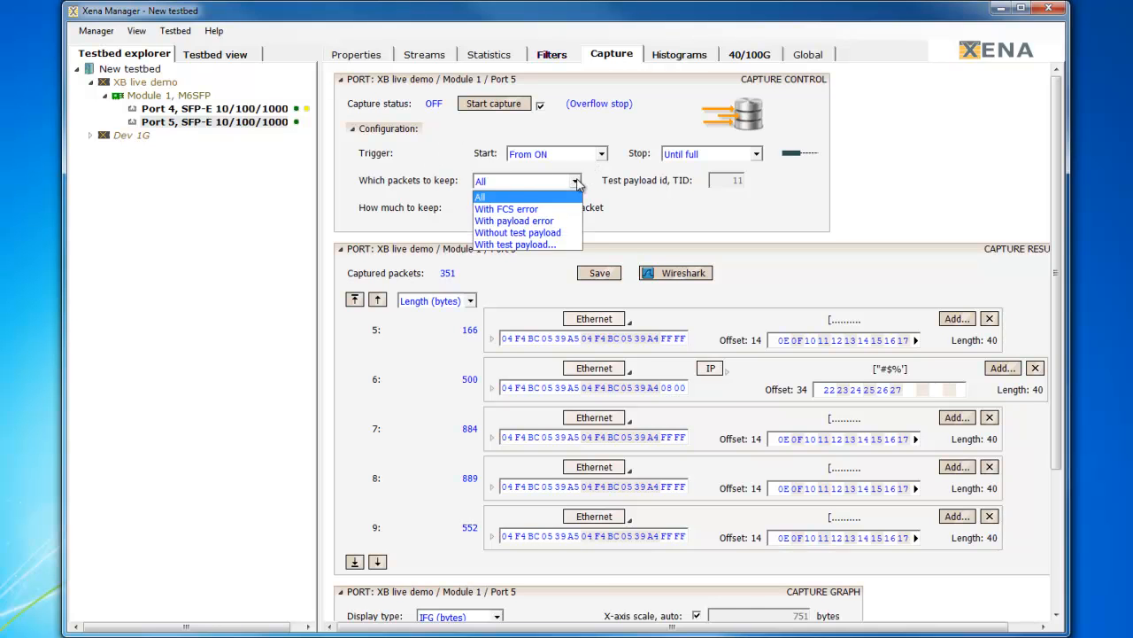
click(545, 243)
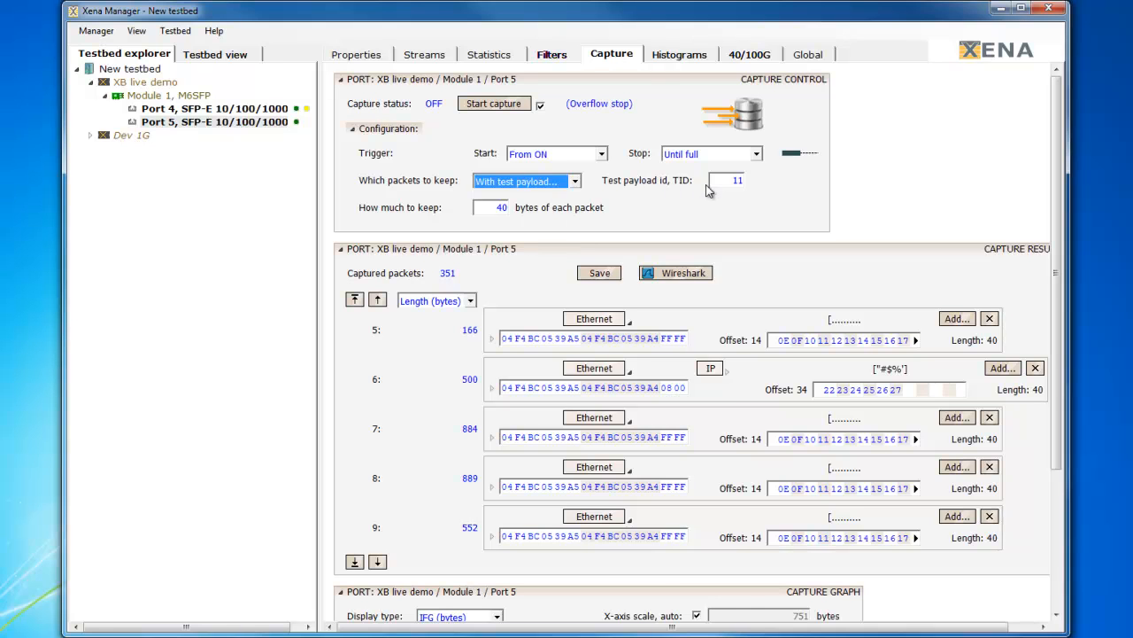
double_click(755, 180)
text(16)
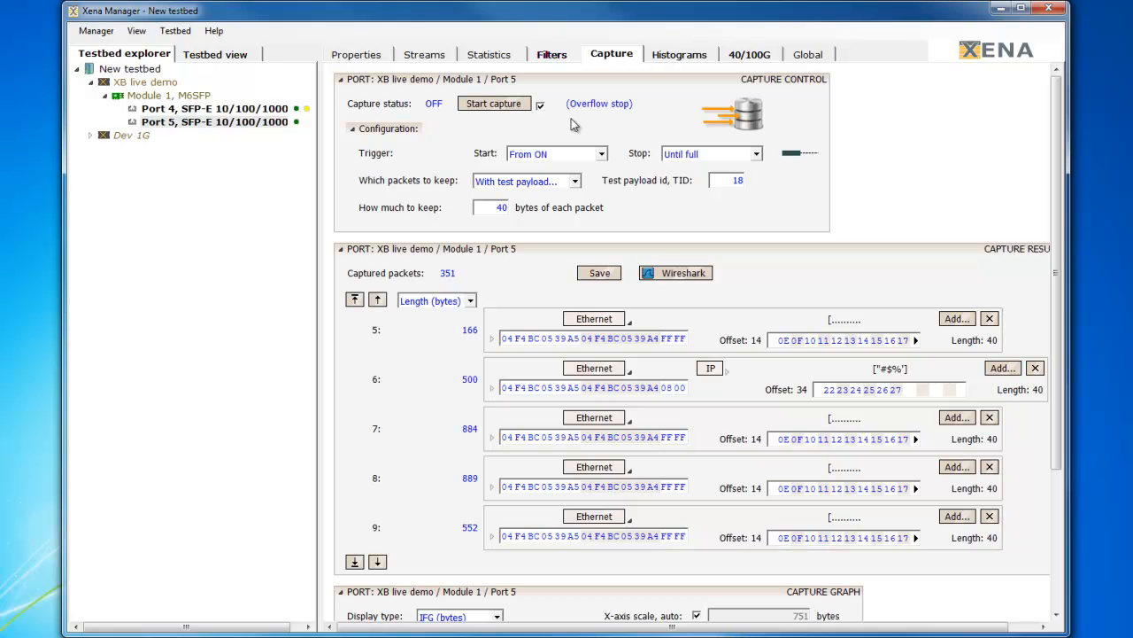
click(505, 105)
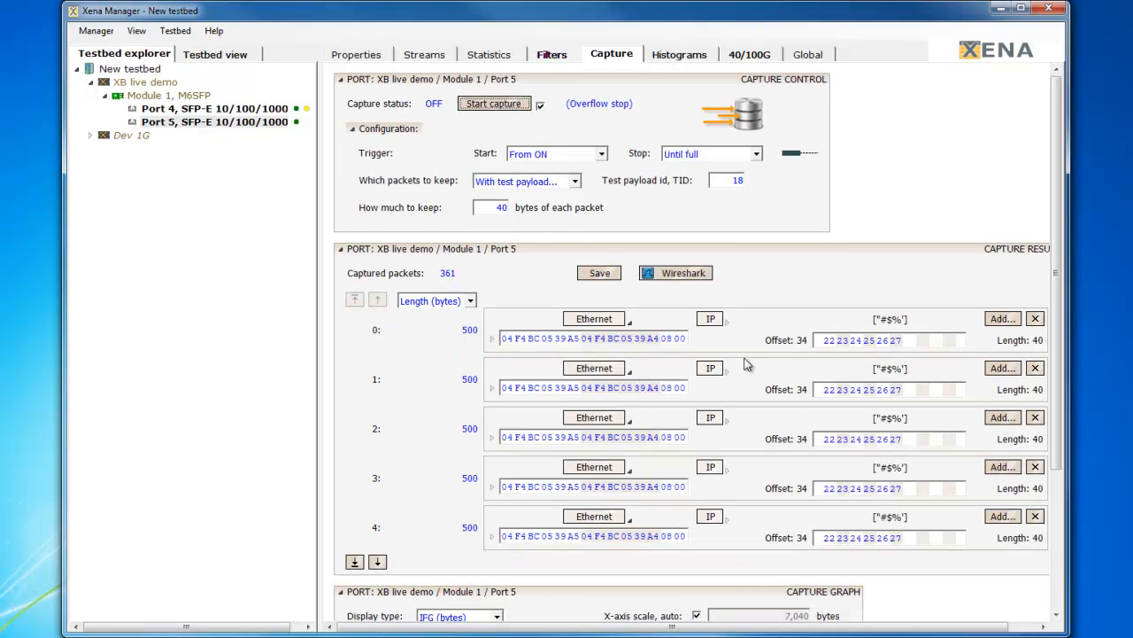
click(726, 418)
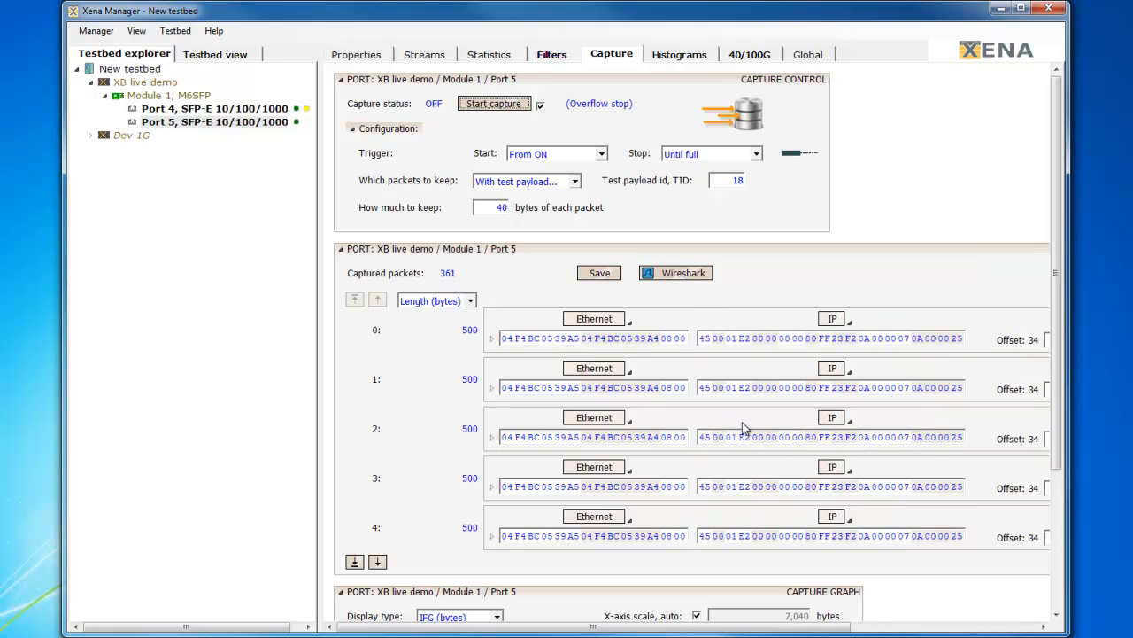
click(851, 421)
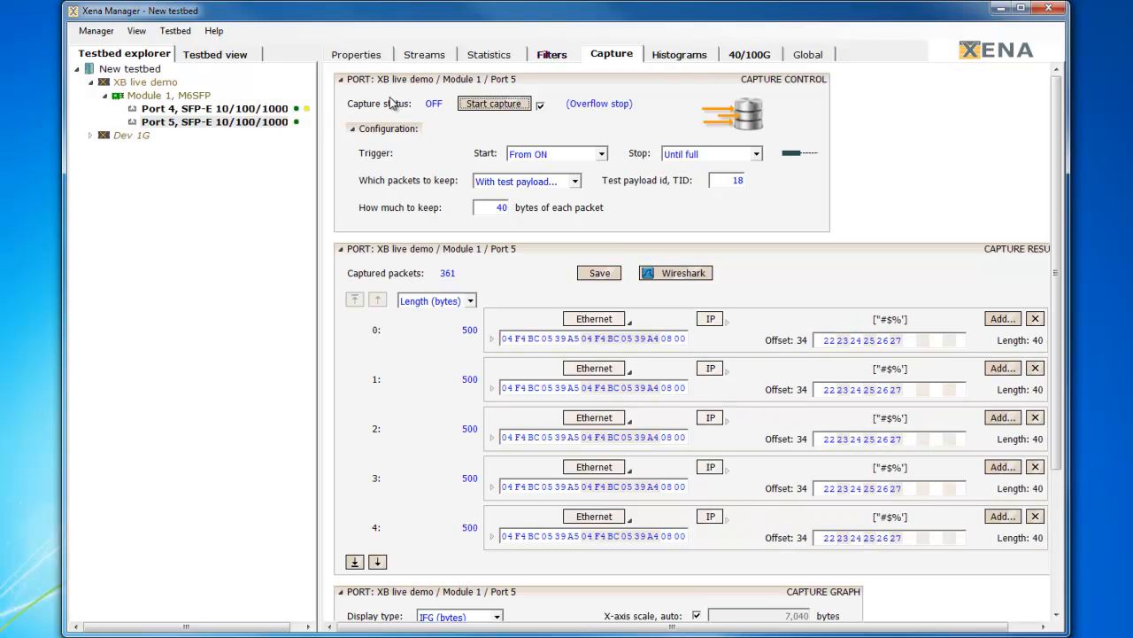
- Stop traffic on Port 4 and add a field modifier to its second stream targeting the IP source address
click(266, 113)
click(419, 57)
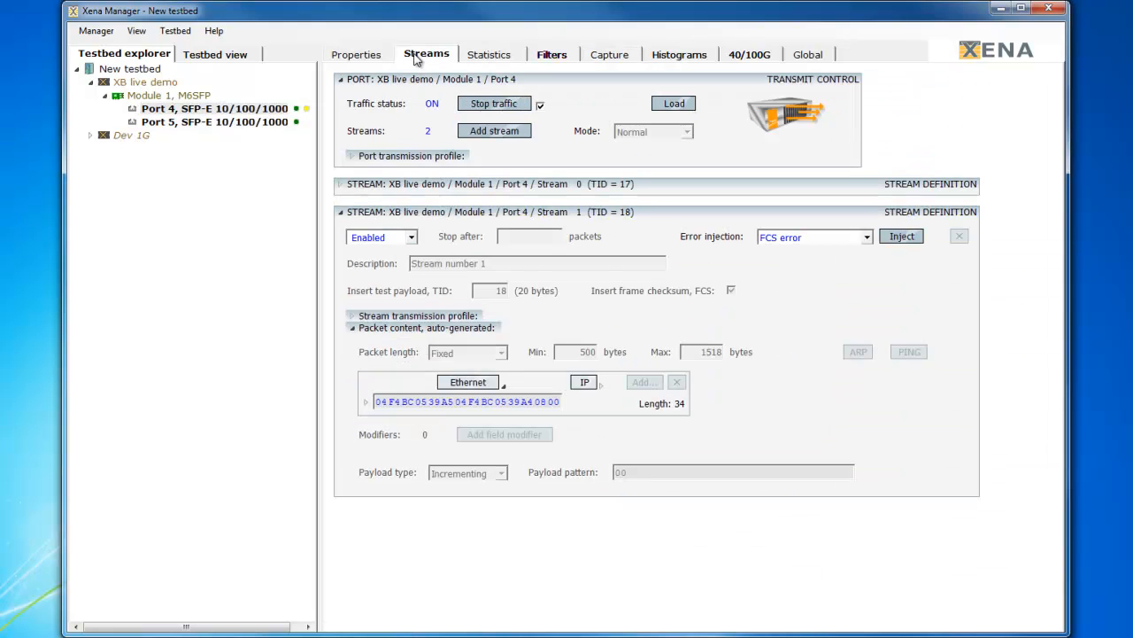
click(462, 104)
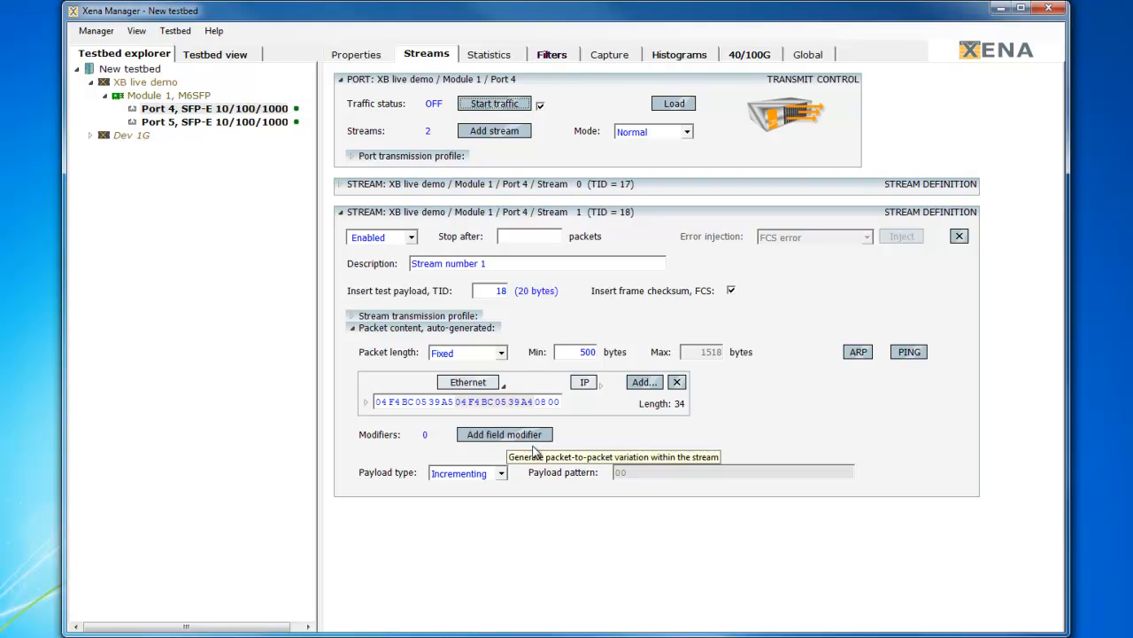
click(531, 433)
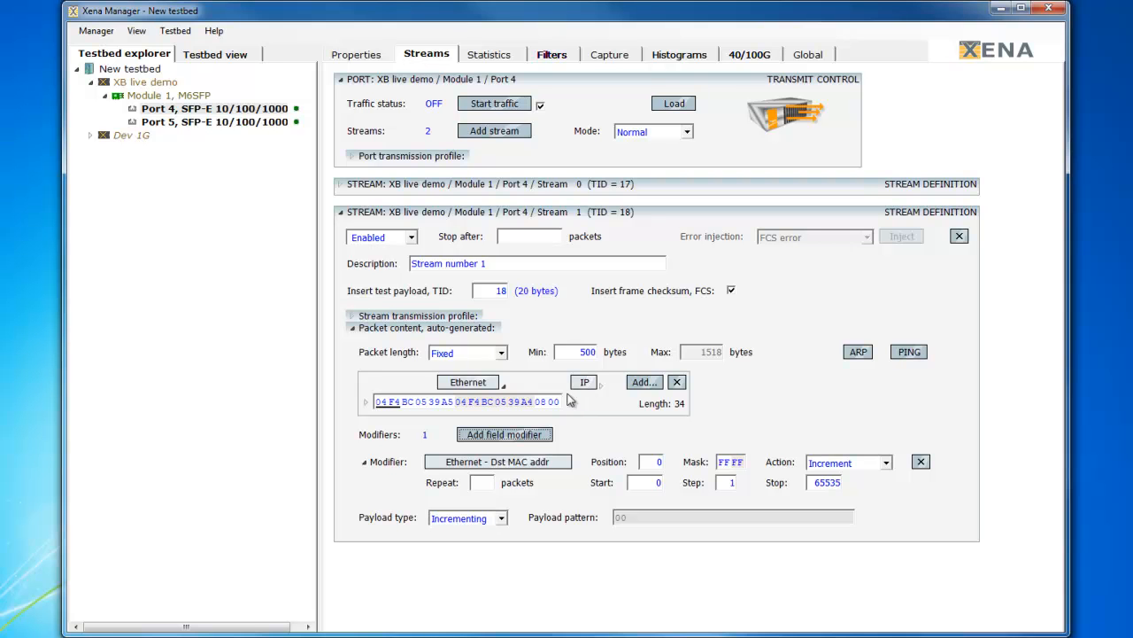
click(602, 388)
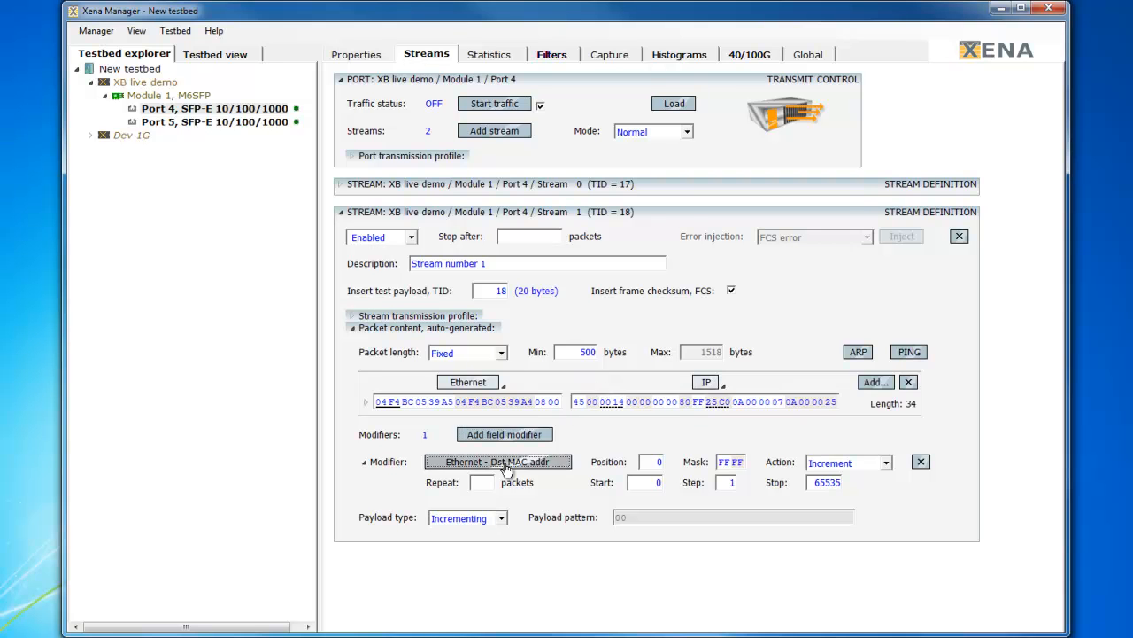
click(502, 461)
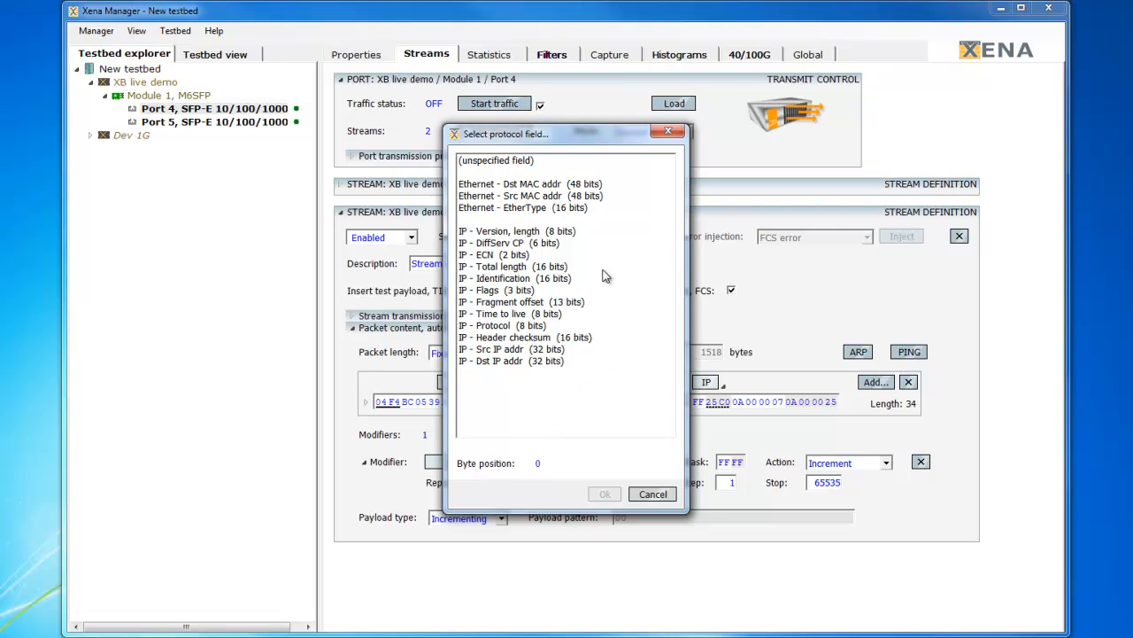
click(515, 349)
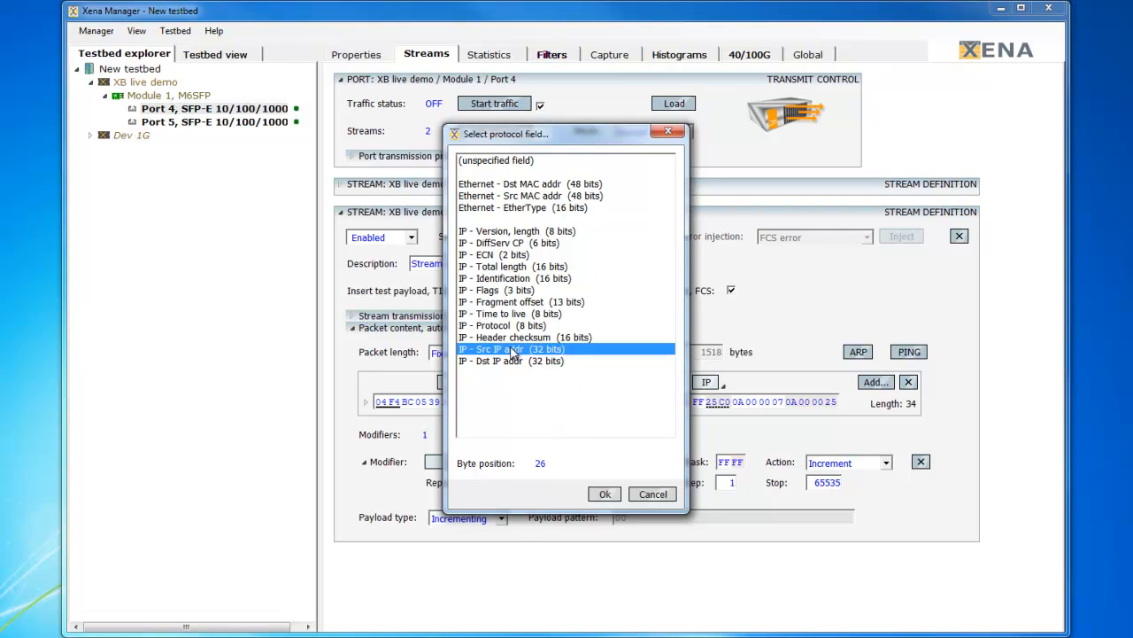
click(603, 494)
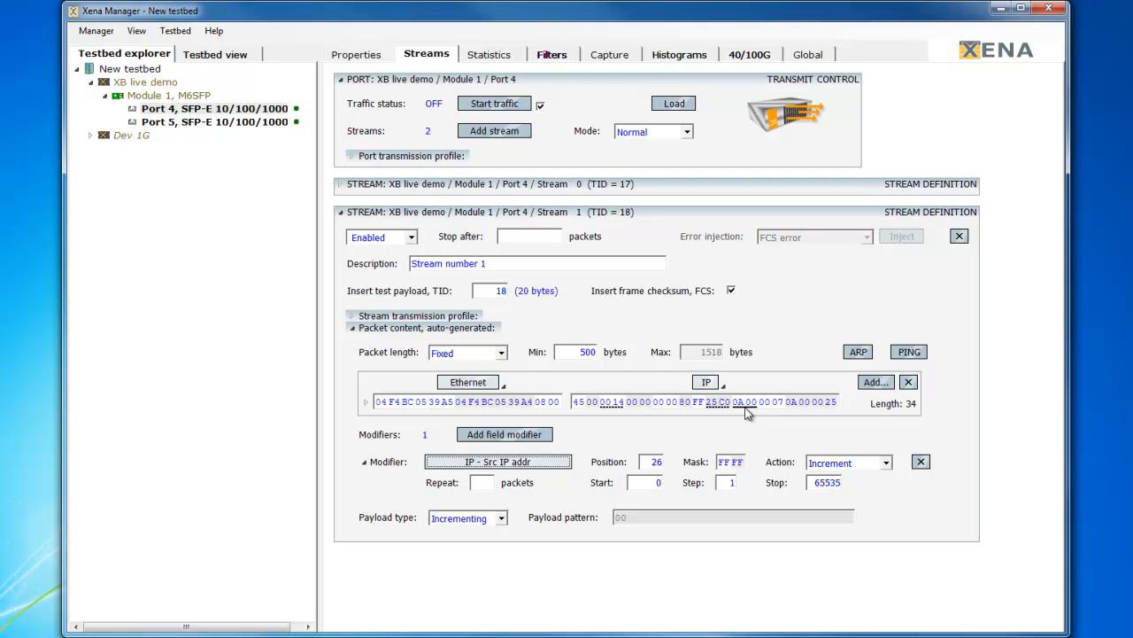
- Configure the source IP modifier with position 29, mask FF, start 10, step 5 and stop 100
double_click(656, 461)
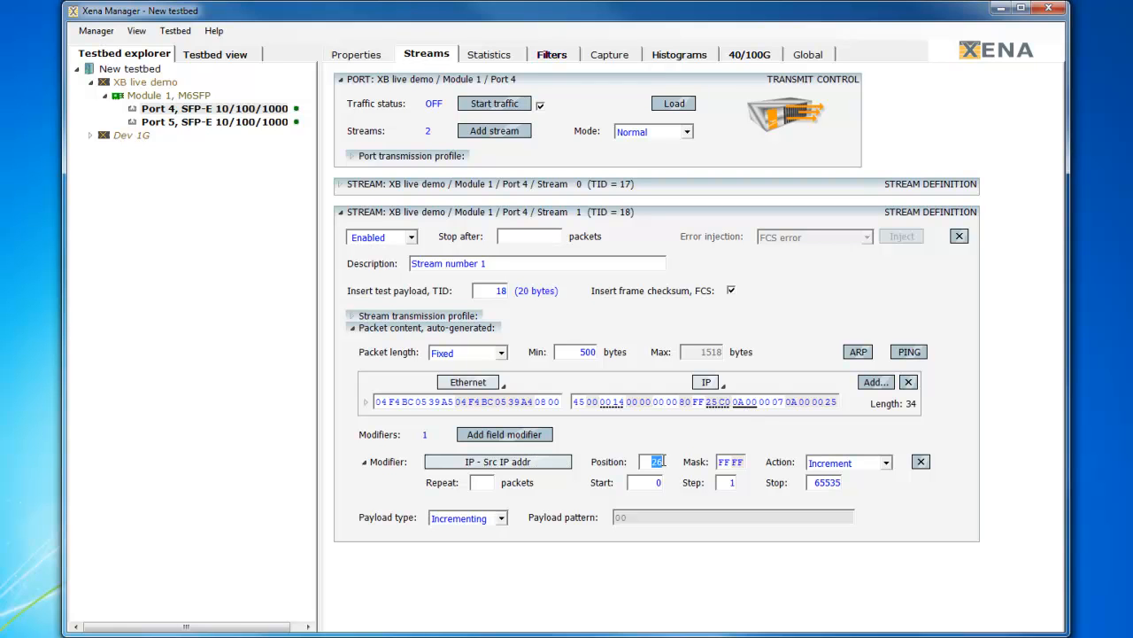
double_click(721, 464)
key(Delete)
double_click(673, 460)
text(0)
key(Tab)
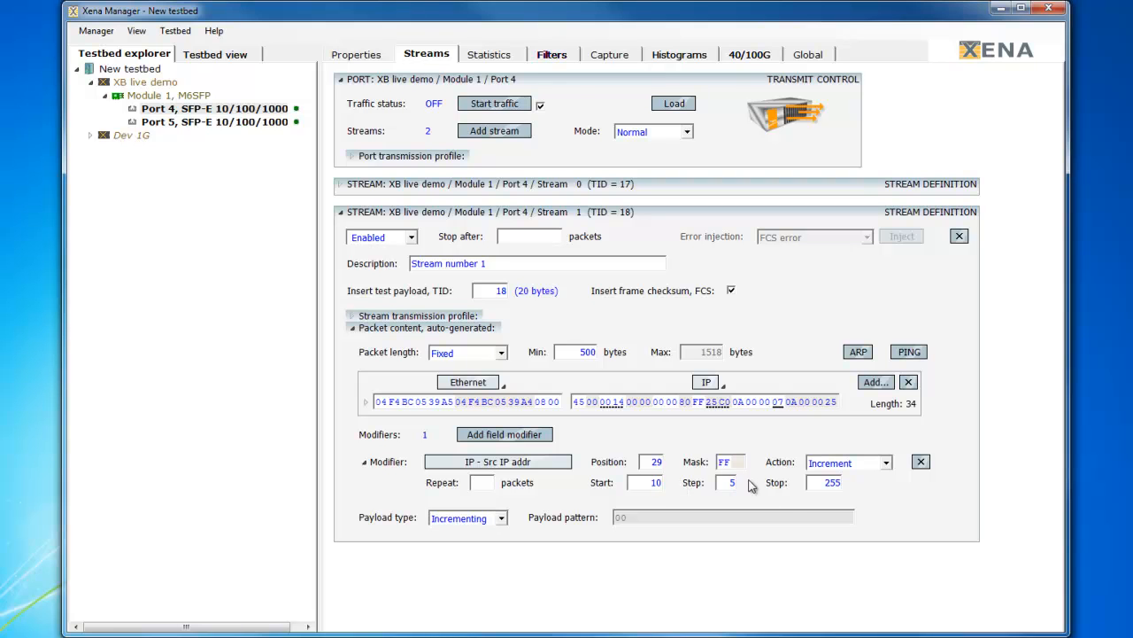
key(Tab)
text(100)
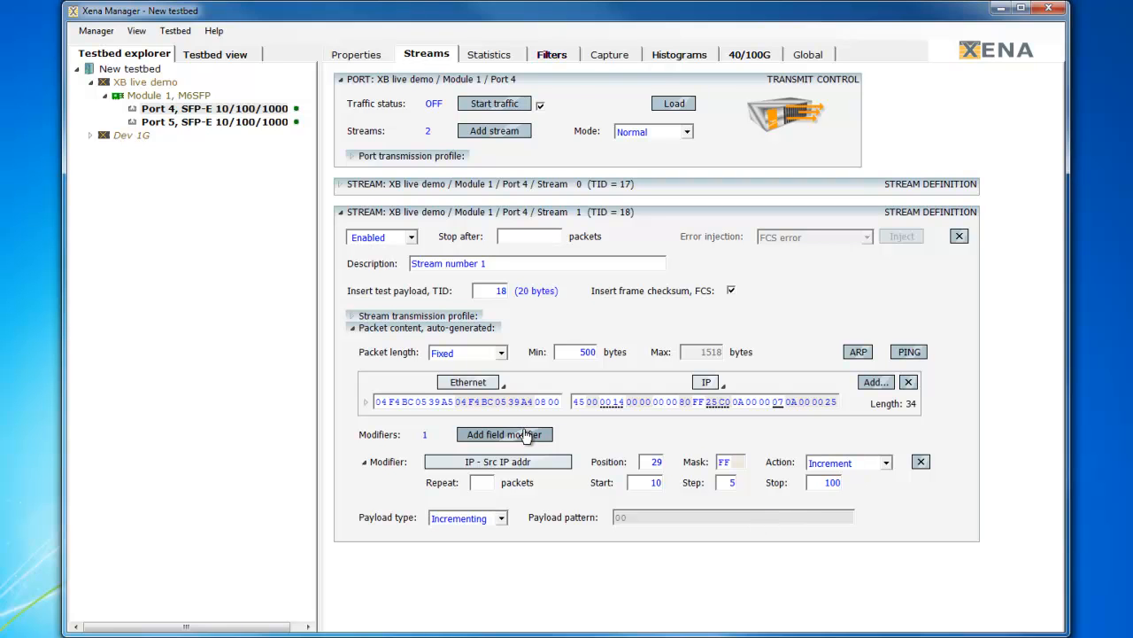
- Start traffic on Port 4 and capture the modified packets on Port 5
click(494, 103)
click(221, 125)
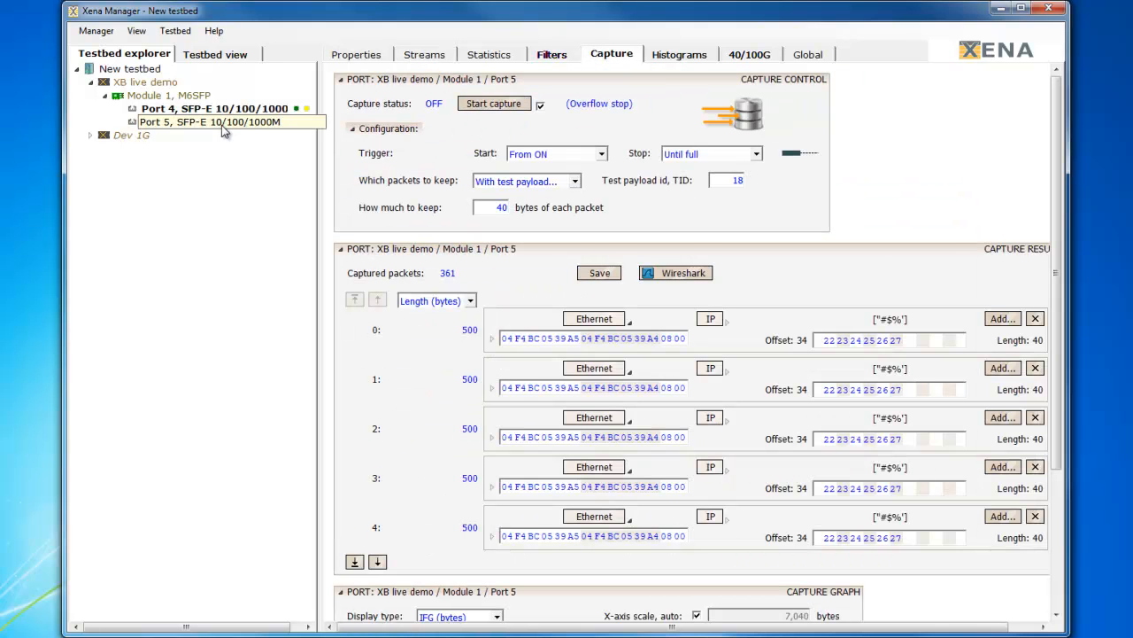
click(494, 103)
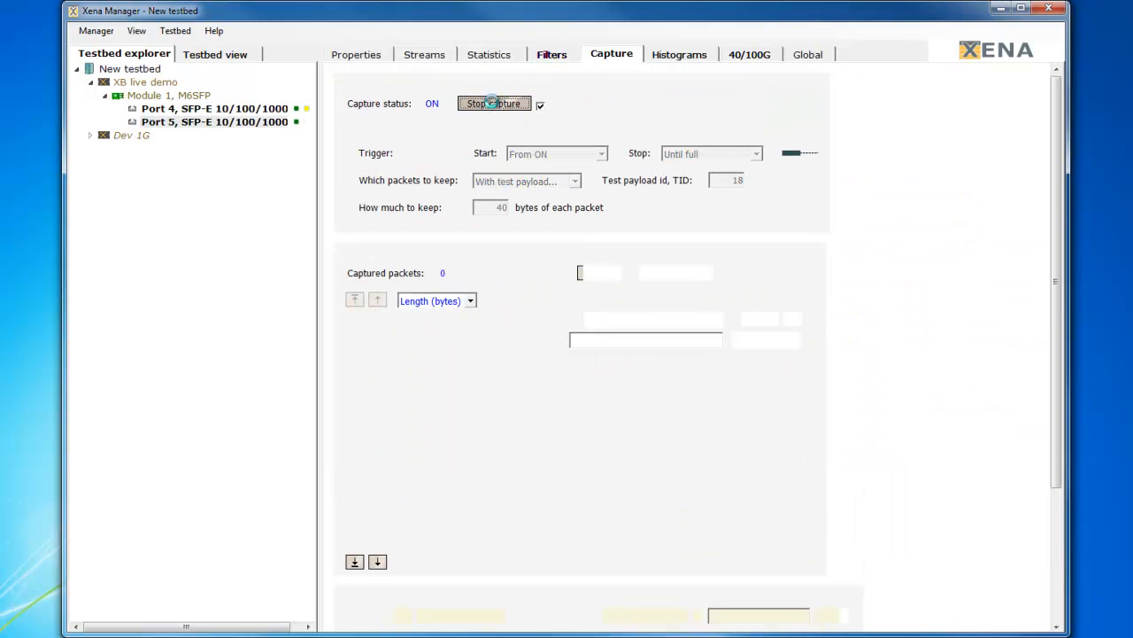
click(494, 103)
- Inspect the source IP address in the IP headers of captured packets 0, 1 and 2
click(714, 321)
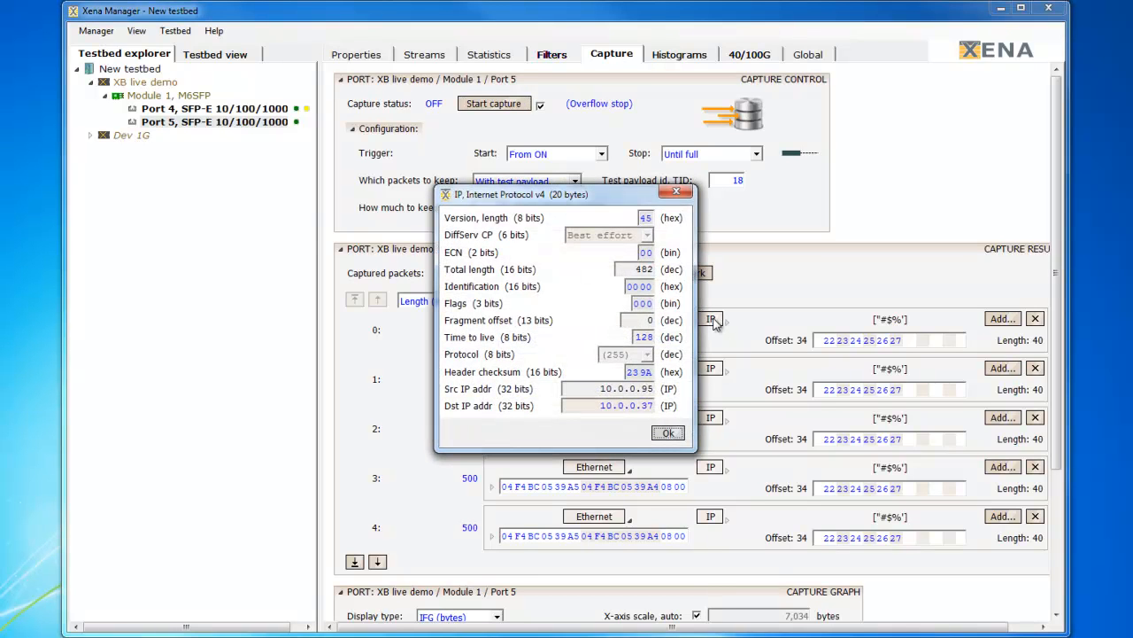
drag(608, 227, 580, 179)
double_click(617, 341)
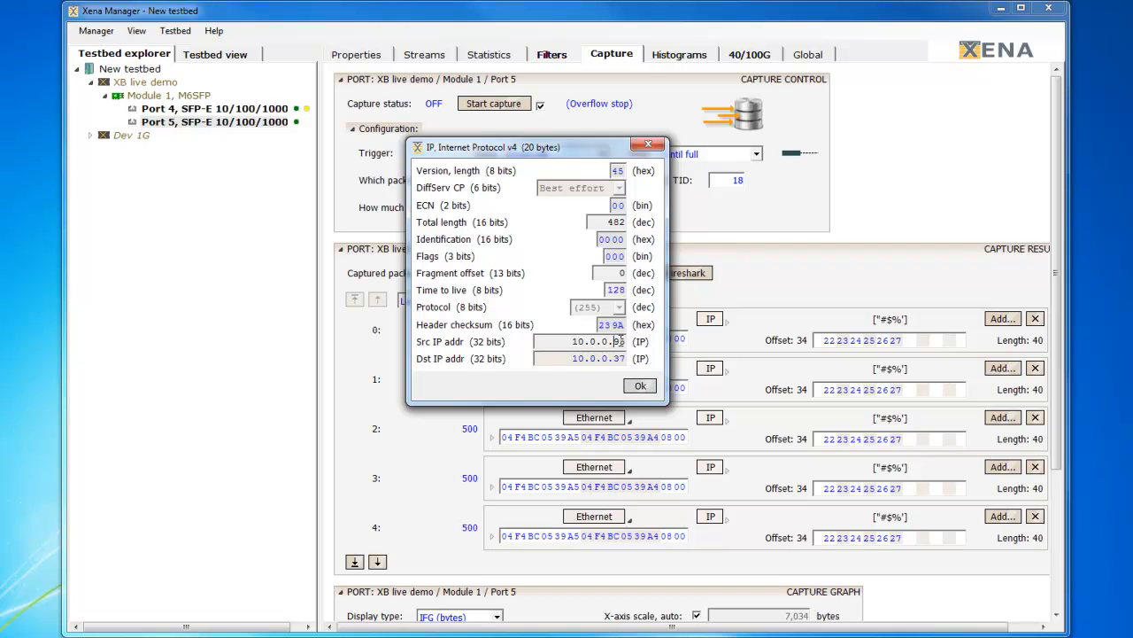
click(641, 387)
click(710, 367)
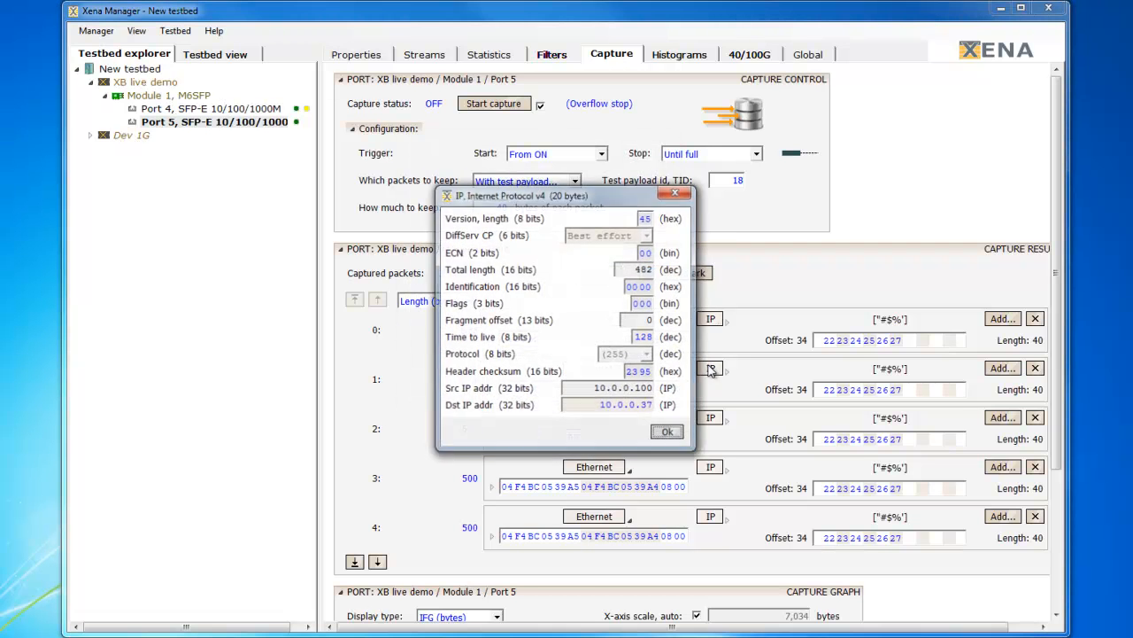
double_click(644, 389)
click(668, 432)
click(710, 417)
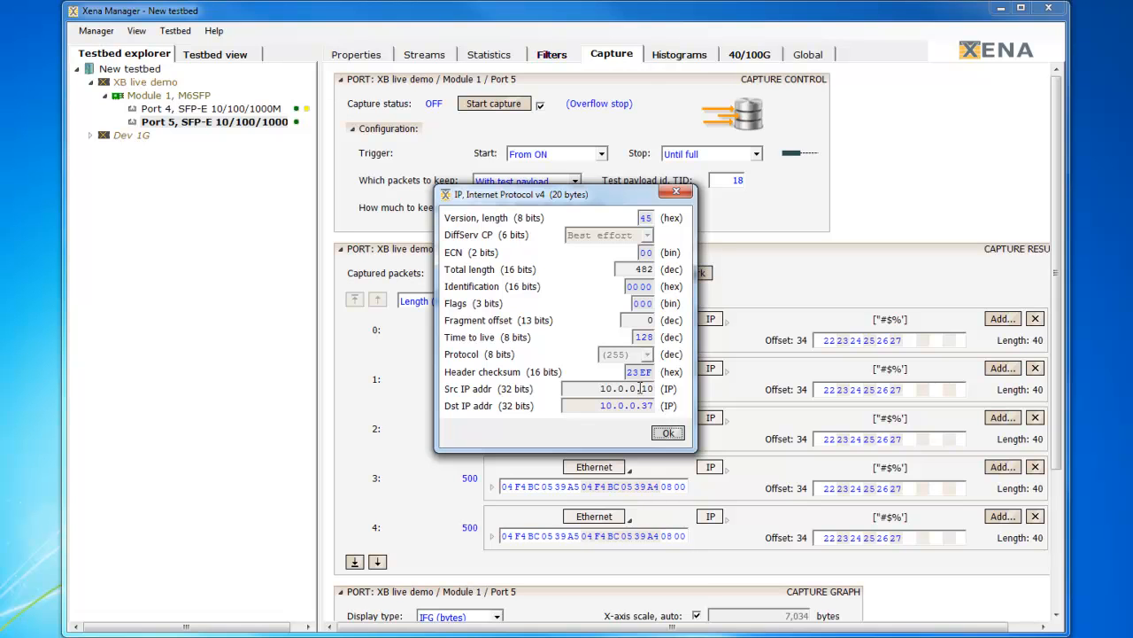
click(669, 433)
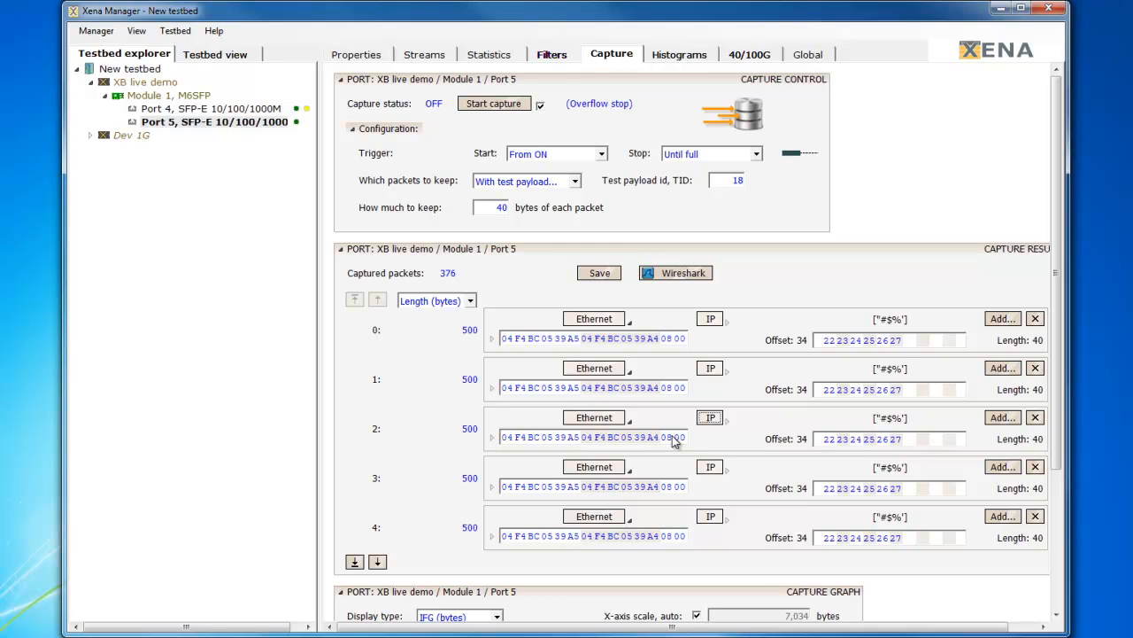
- Look over Port 5's filter terms and its receive statistics
click(557, 60)
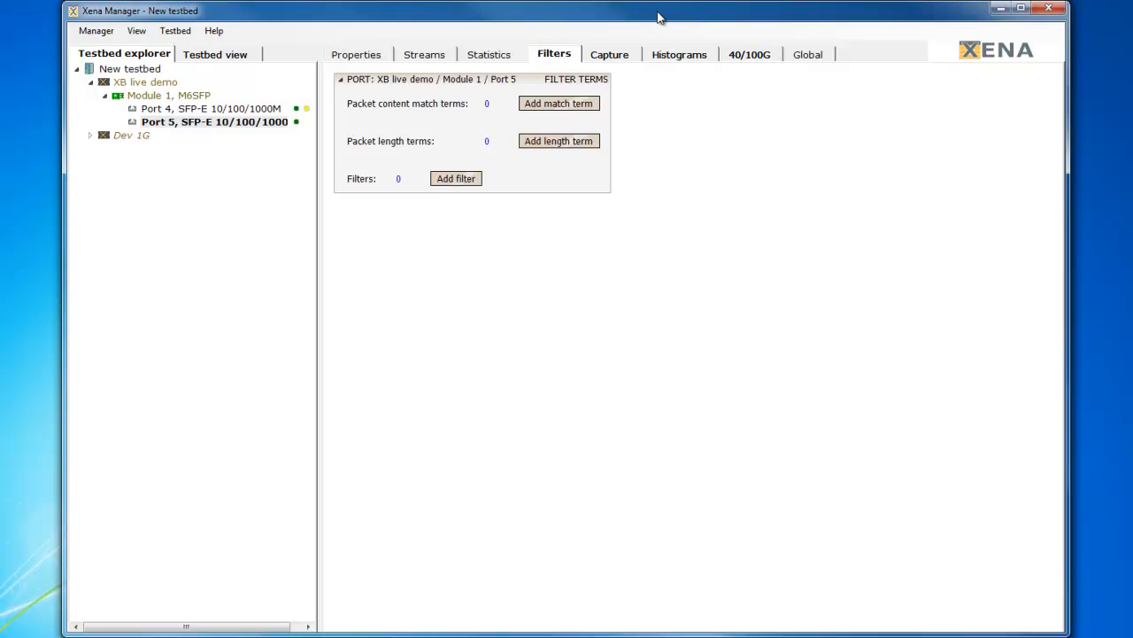
click(490, 57)
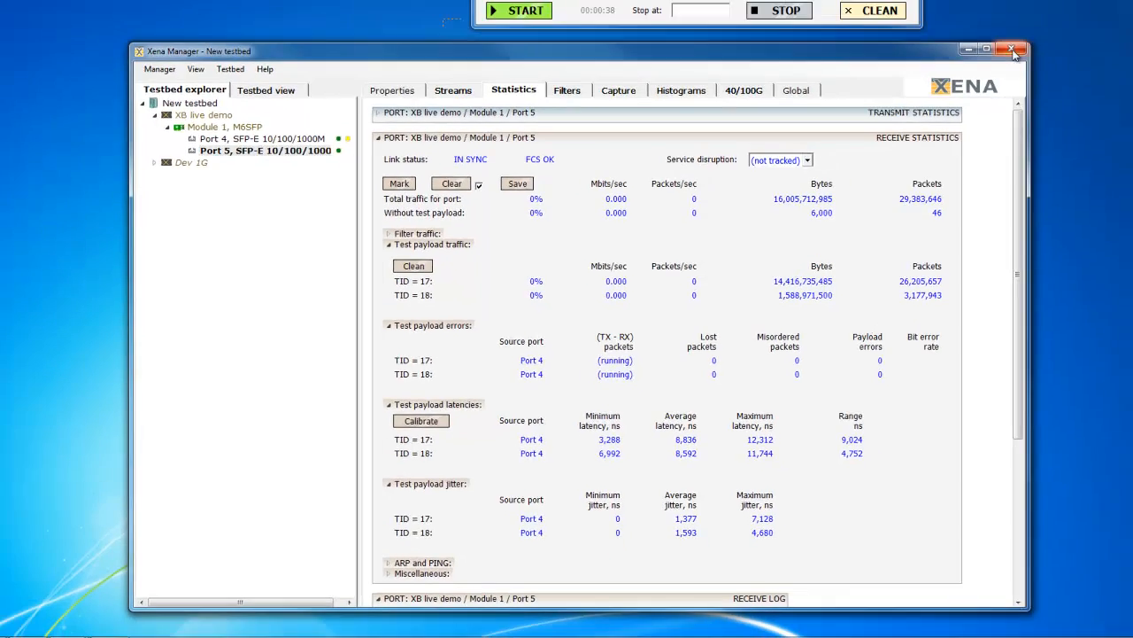
- Restart Xena Manager and display the packet content of Port 4's first stream under XB live demo
click(1048, 8)
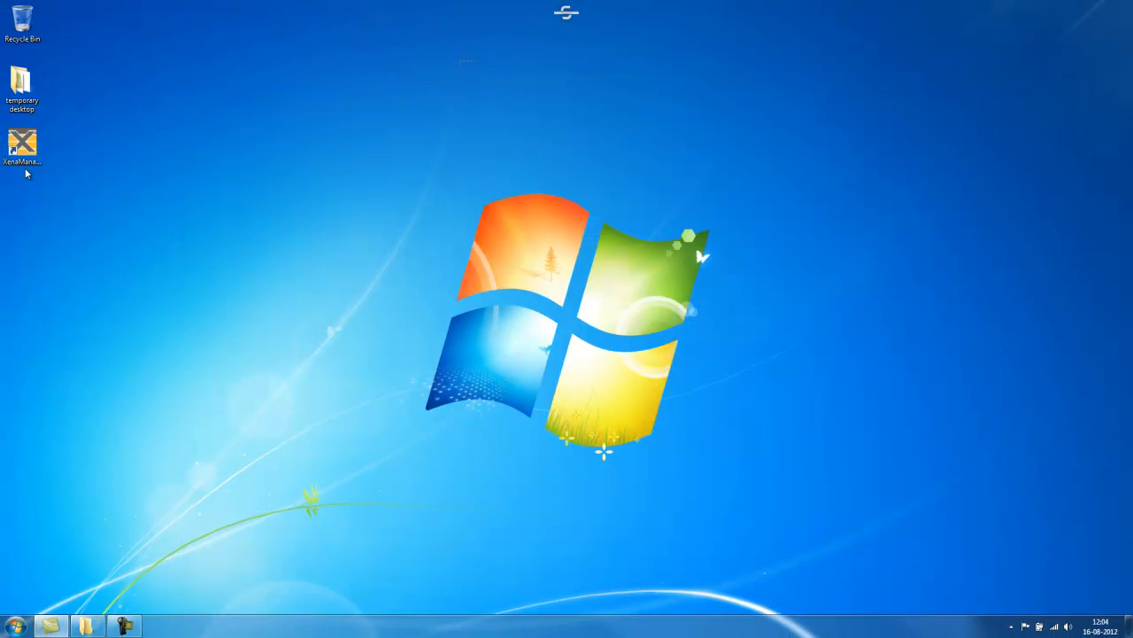
double_click(24, 148)
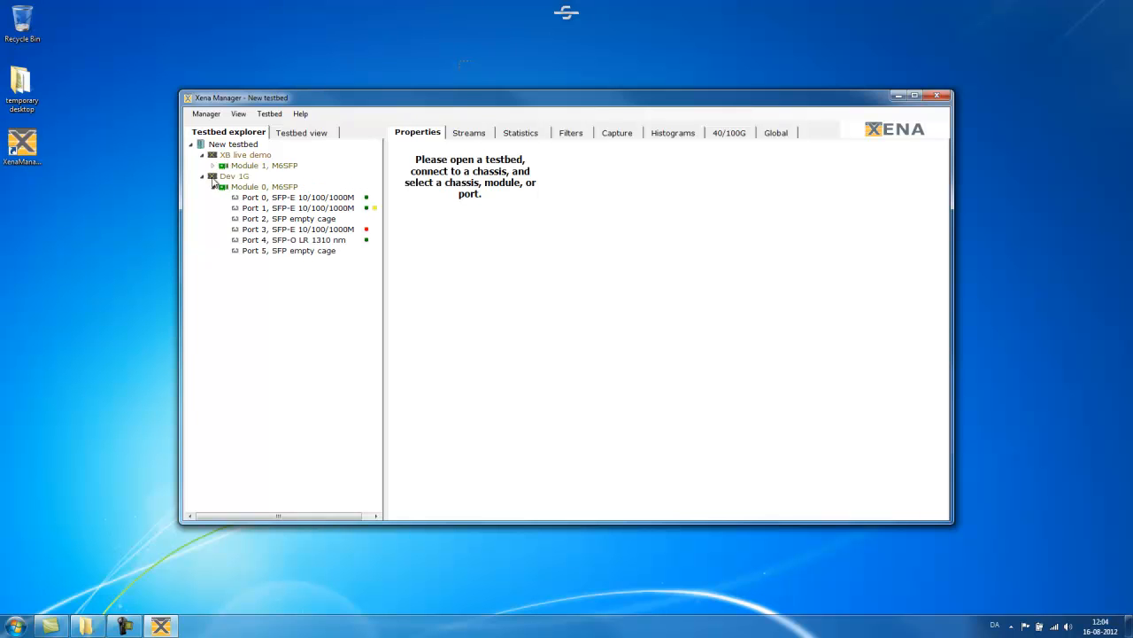
click(214, 167)
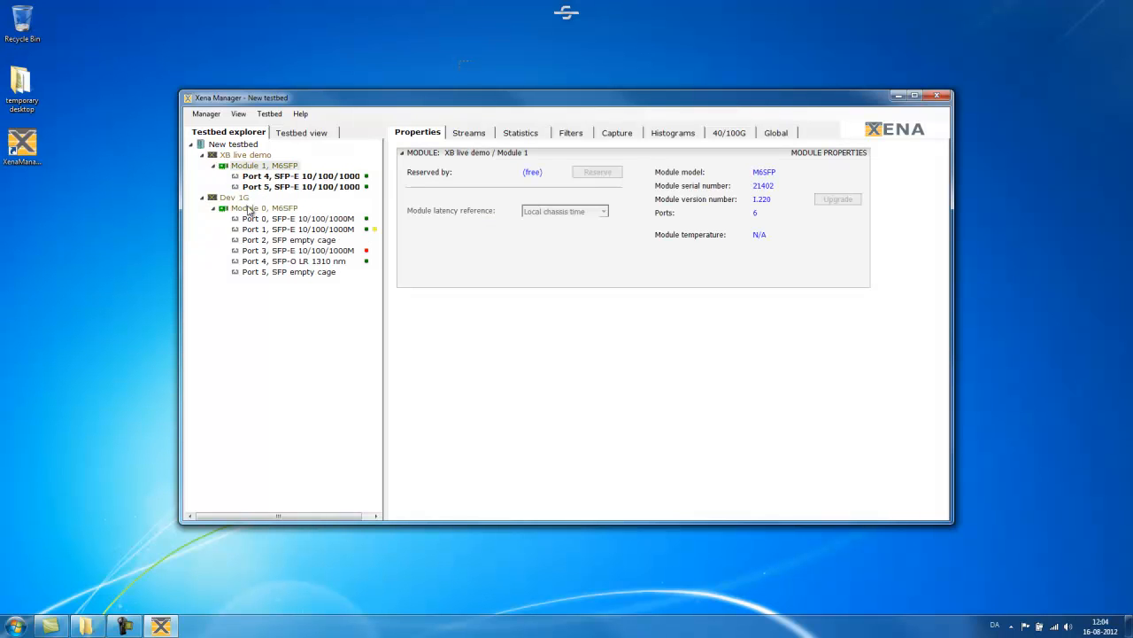
click(203, 198)
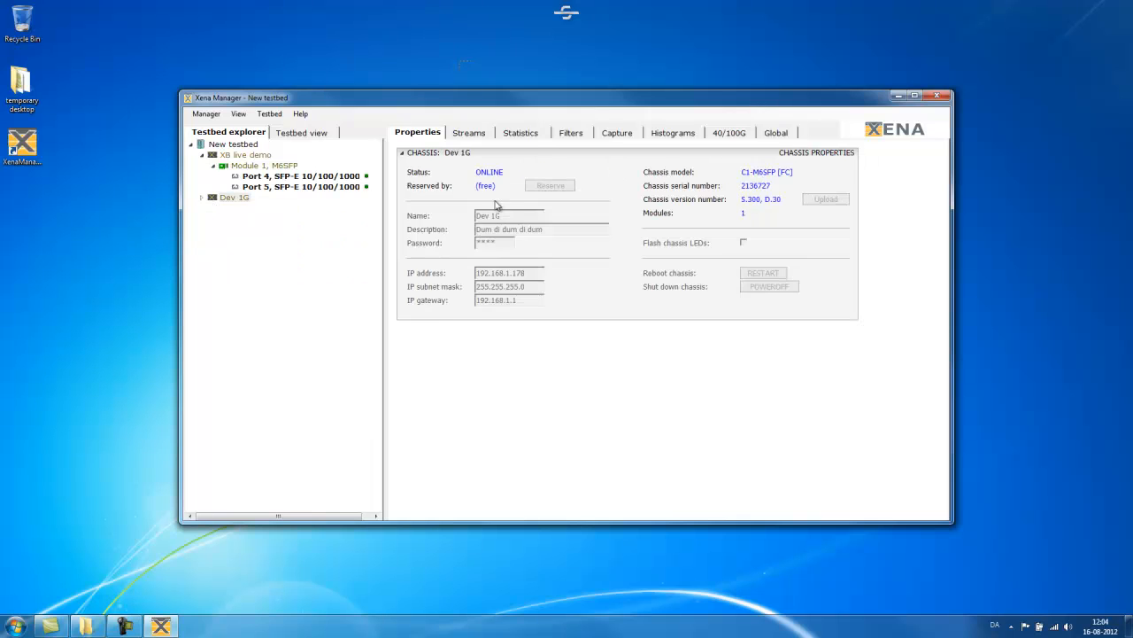
click(341, 176)
click(474, 135)
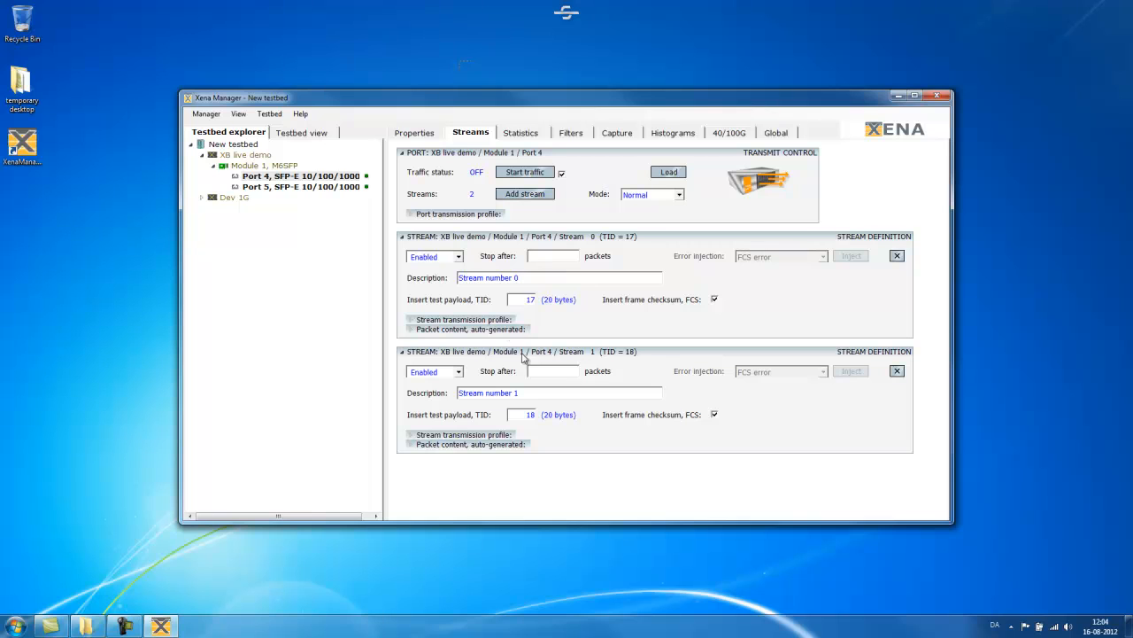
click(481, 330)
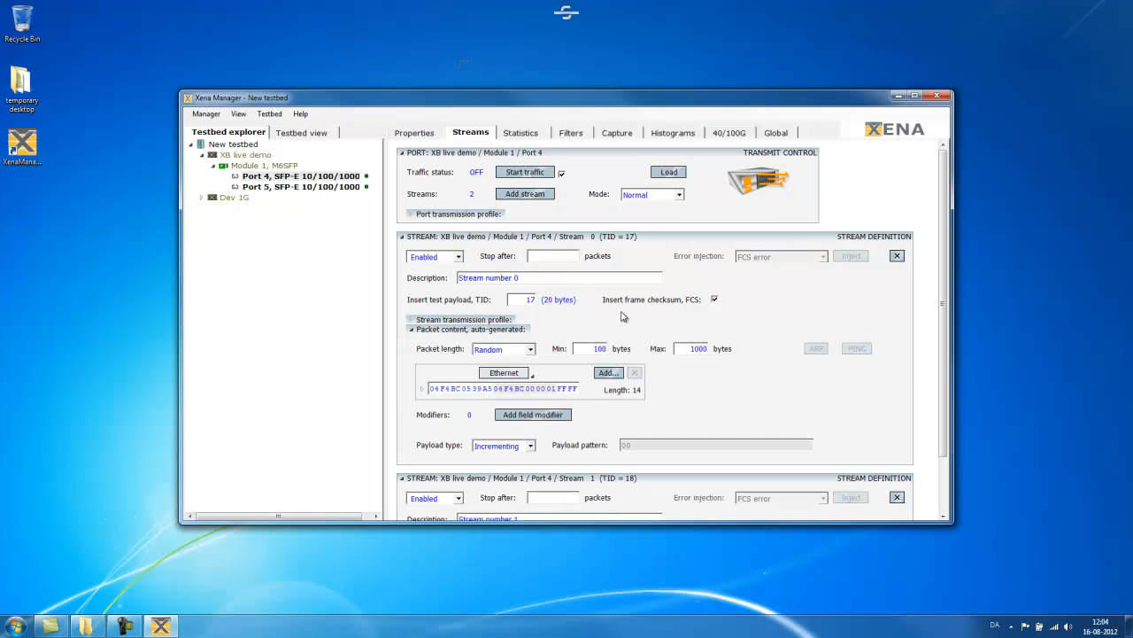
- Save Port 4's configuration to a file named qqq on the desktop
right_click(324, 180)
click(364, 219)
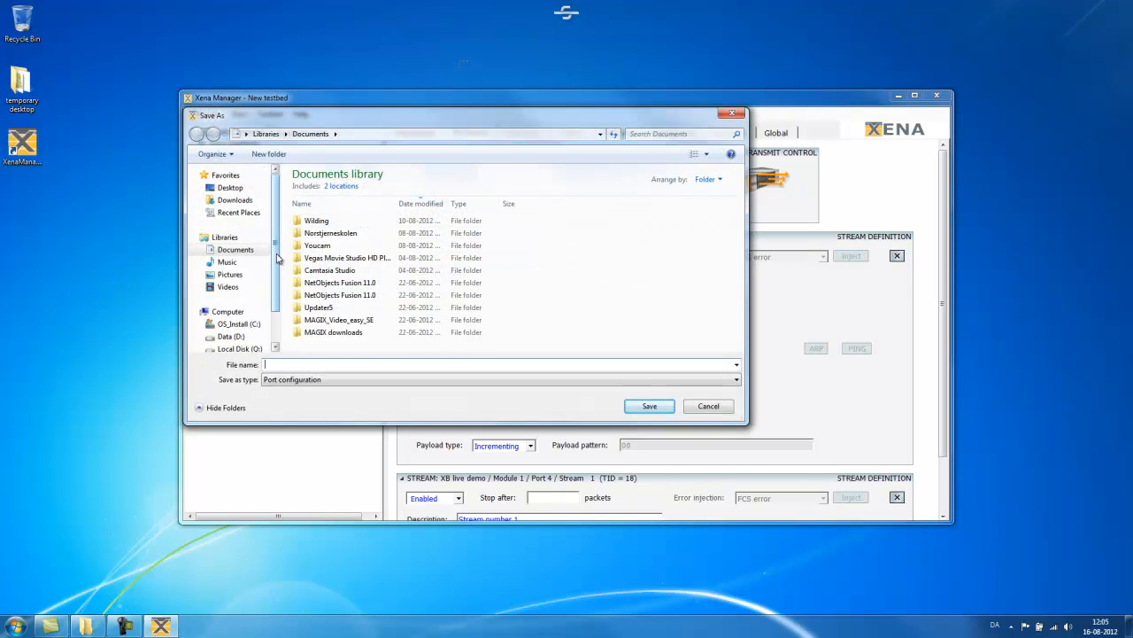
click(226, 190)
click(288, 363)
text(qqq)
click(649, 406)
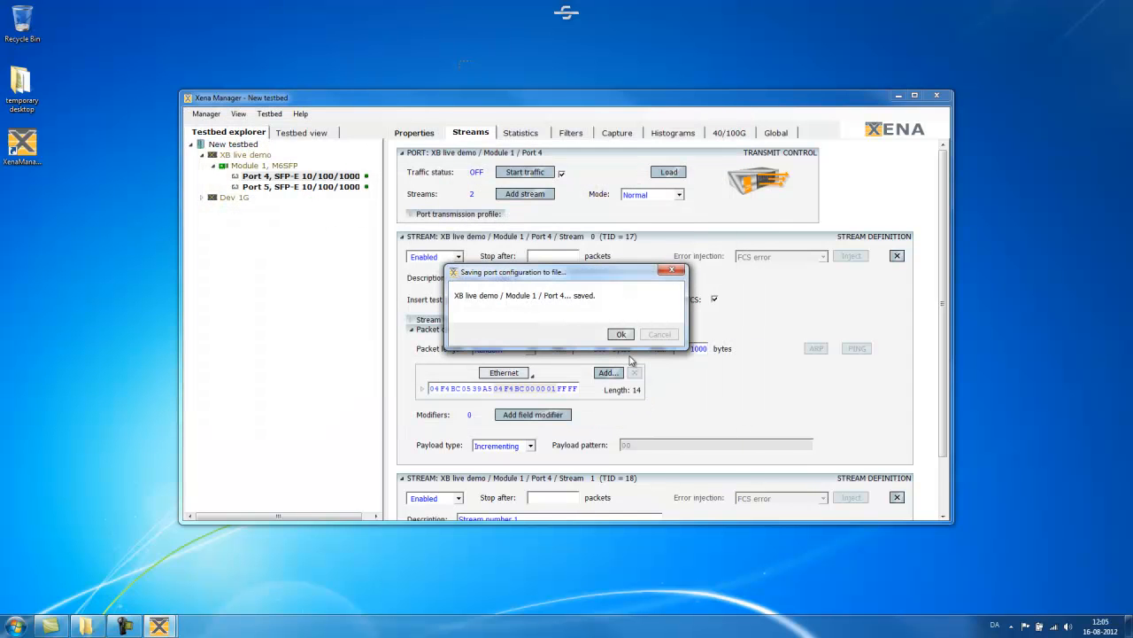
click(621, 334)
- Open the qqq.xpc file from the desktop in Notepad, keeping Notepad as the program for this file type
right_click(24, 208)
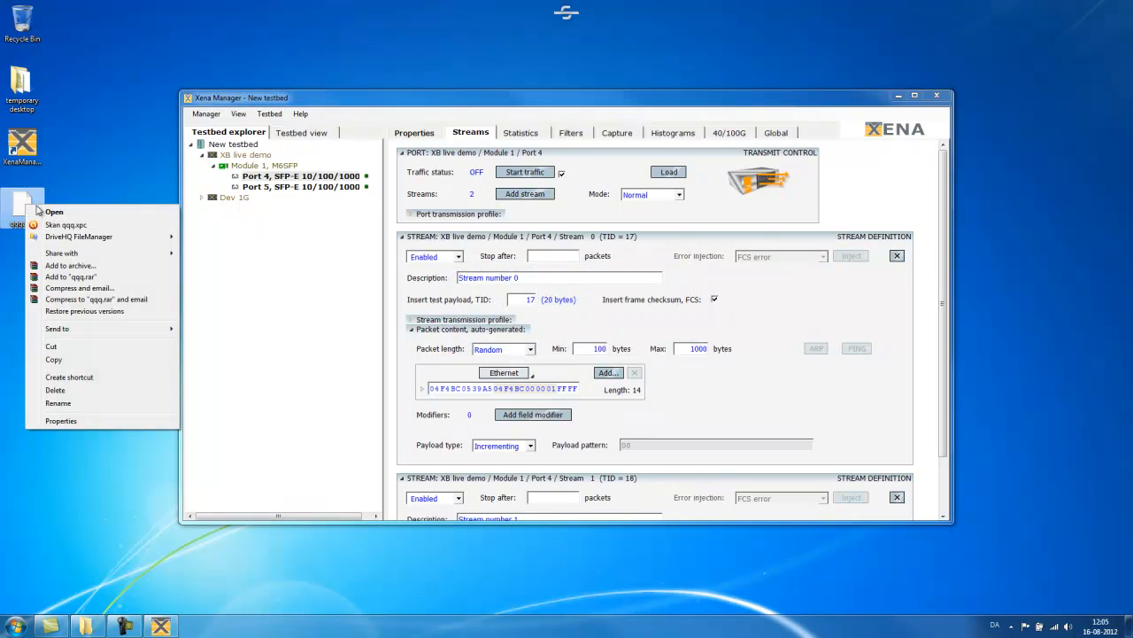
click(40, 212)
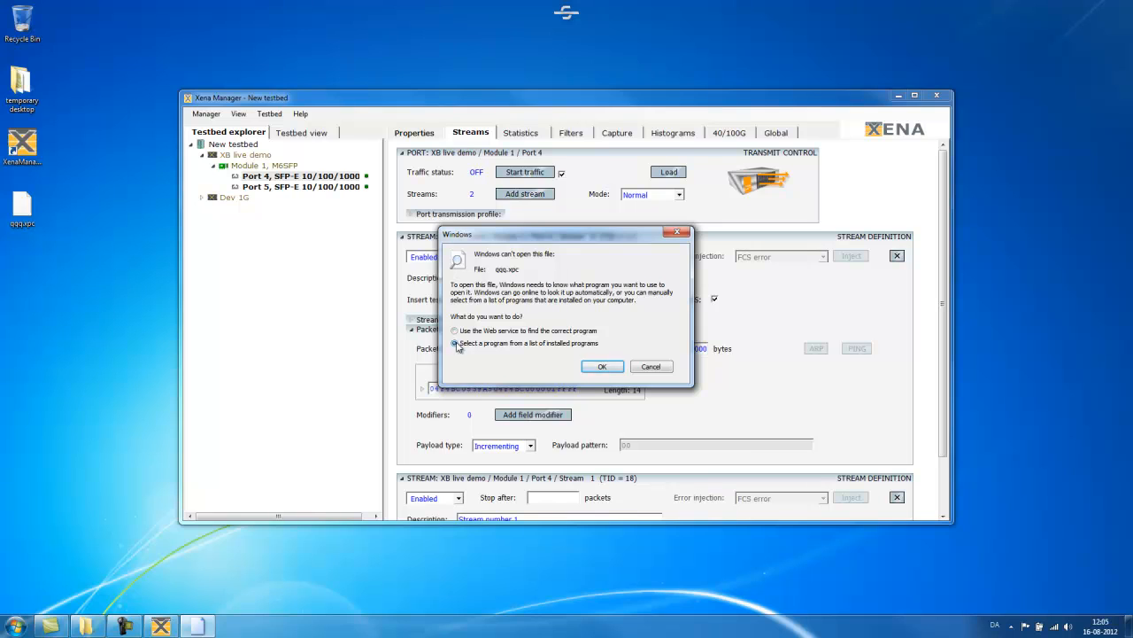
click(609, 370)
drag(719, 274, 722, 301)
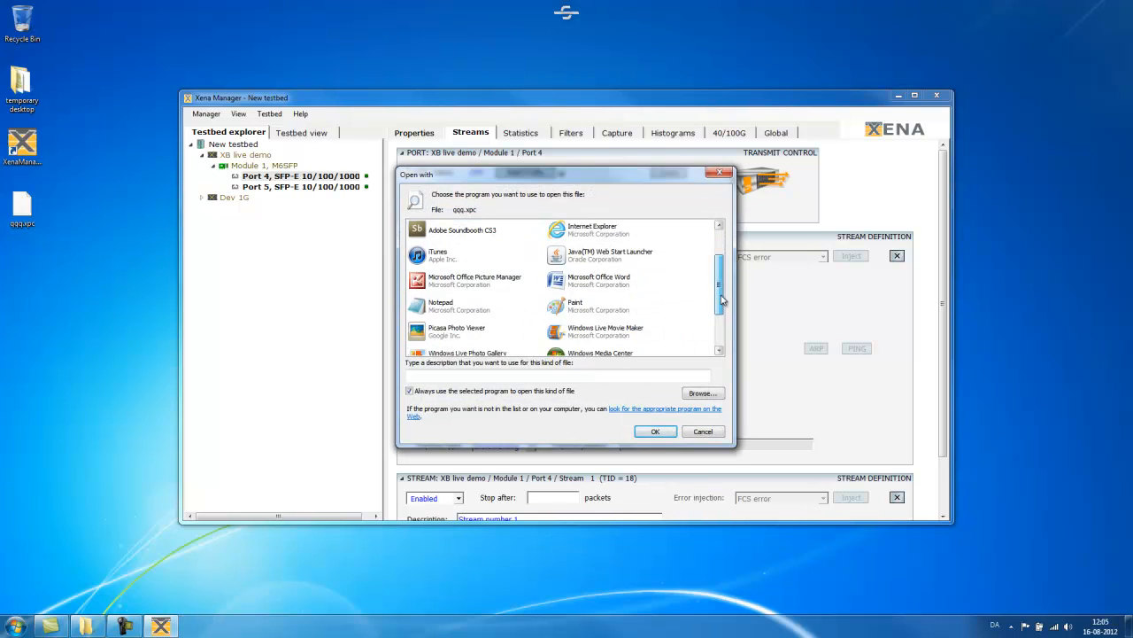
click(440, 306)
click(655, 431)
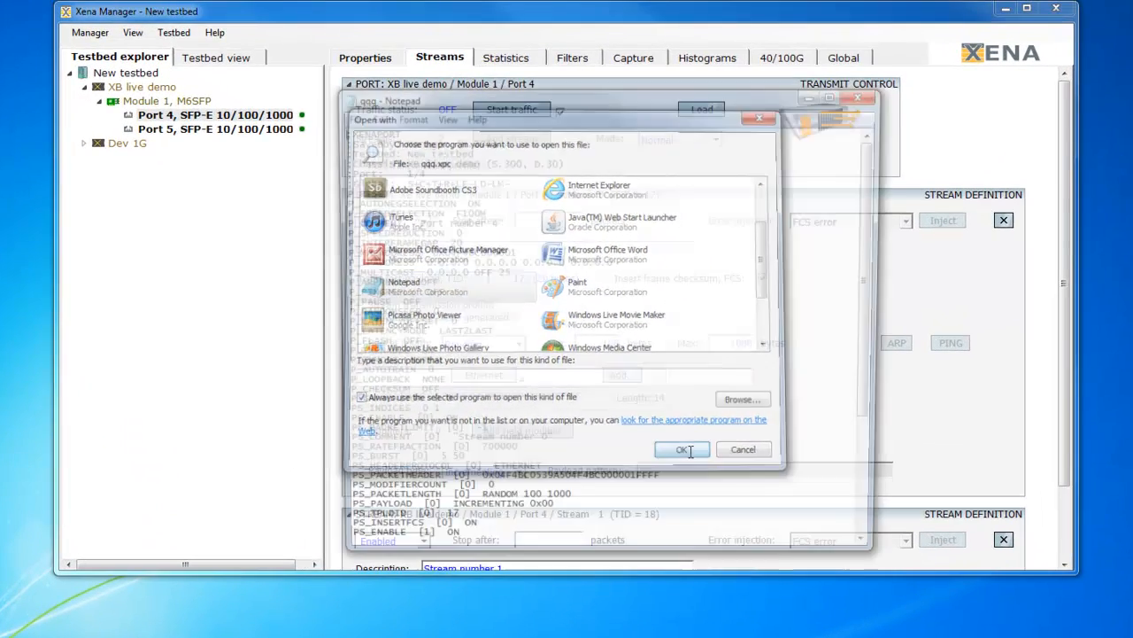
- In the qqq file, set stream 0's maximum random packet length (PS_PACKETLENGTH) to 1234 and save the file
drag(667, 100, 565, 163)
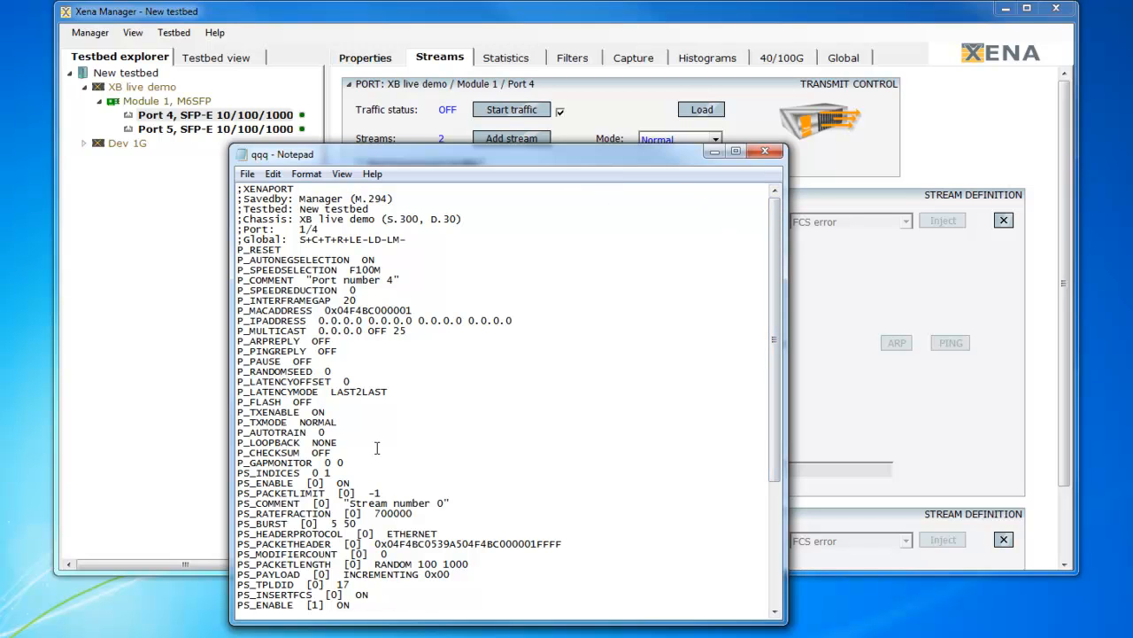
drag(467, 563, 232, 563)
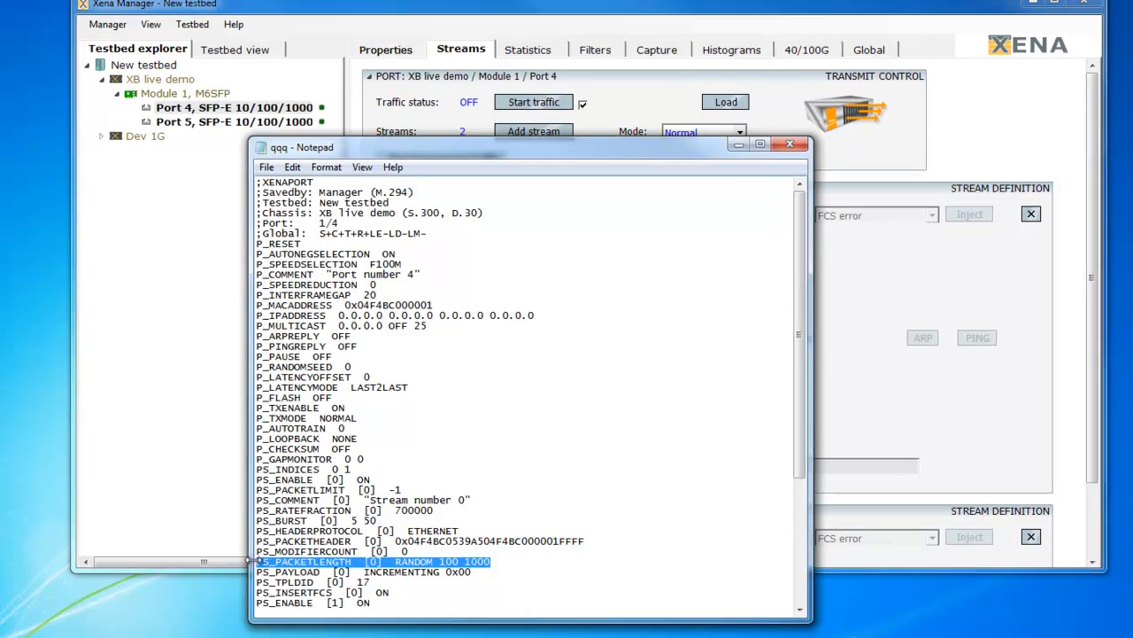
drag(563, 148, 192, 162)
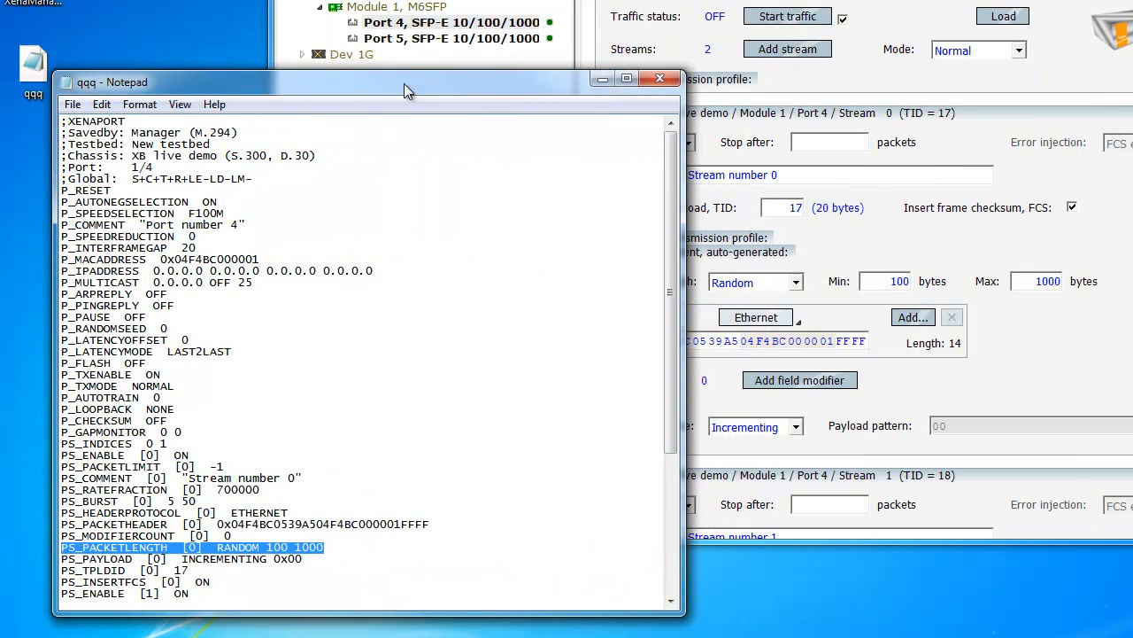
drag(404, 83, 377, 92)
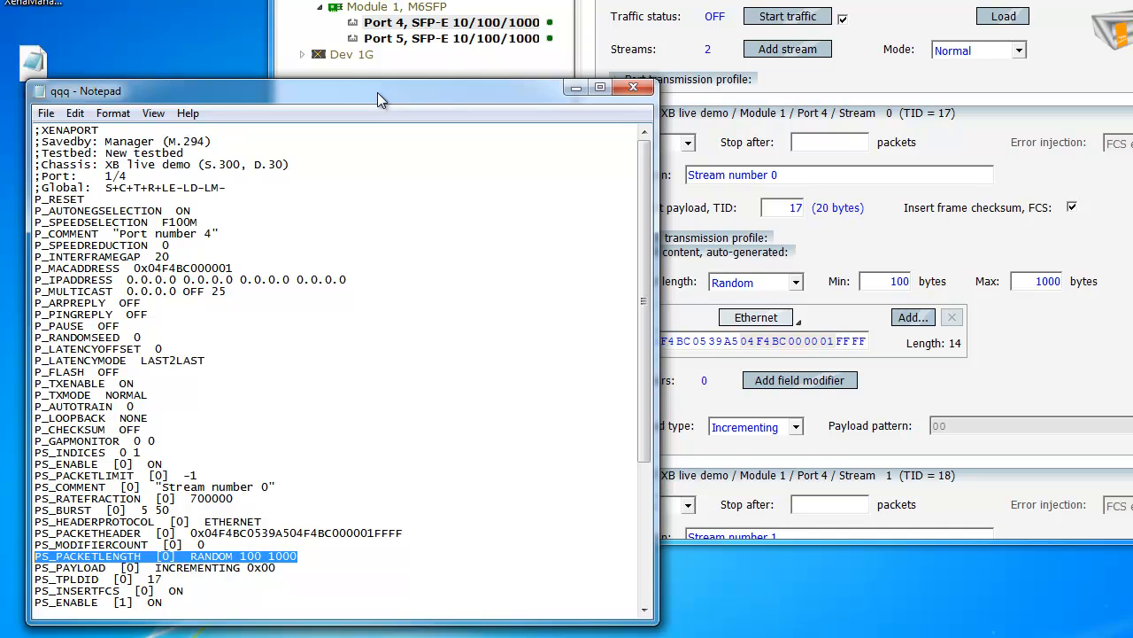
drag(656, 298, 566, 299)
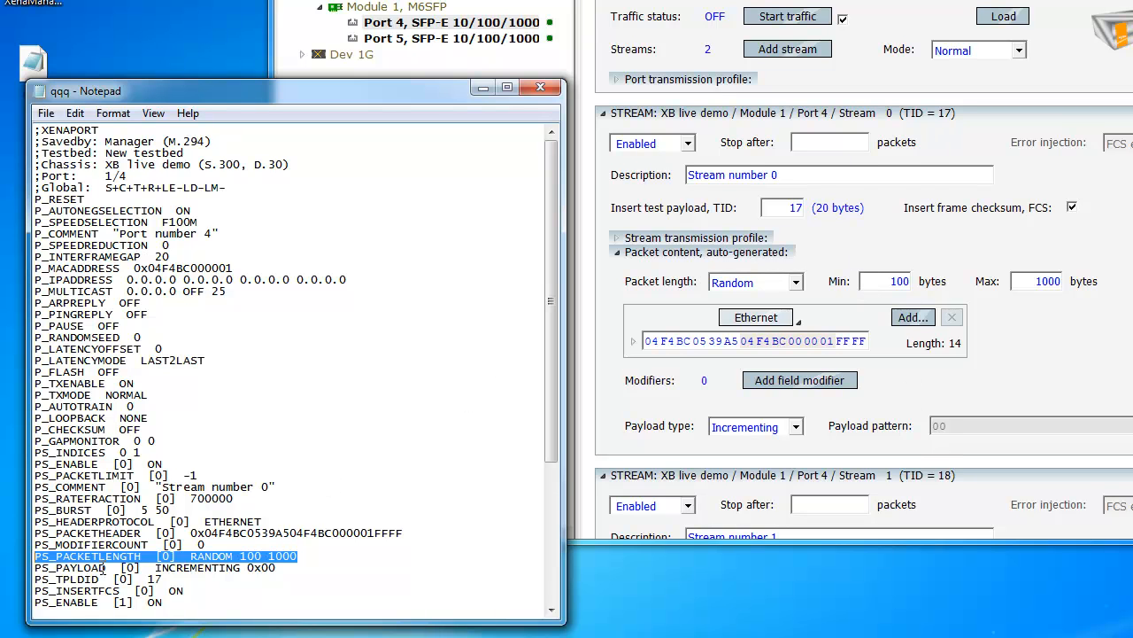
click(301, 557)
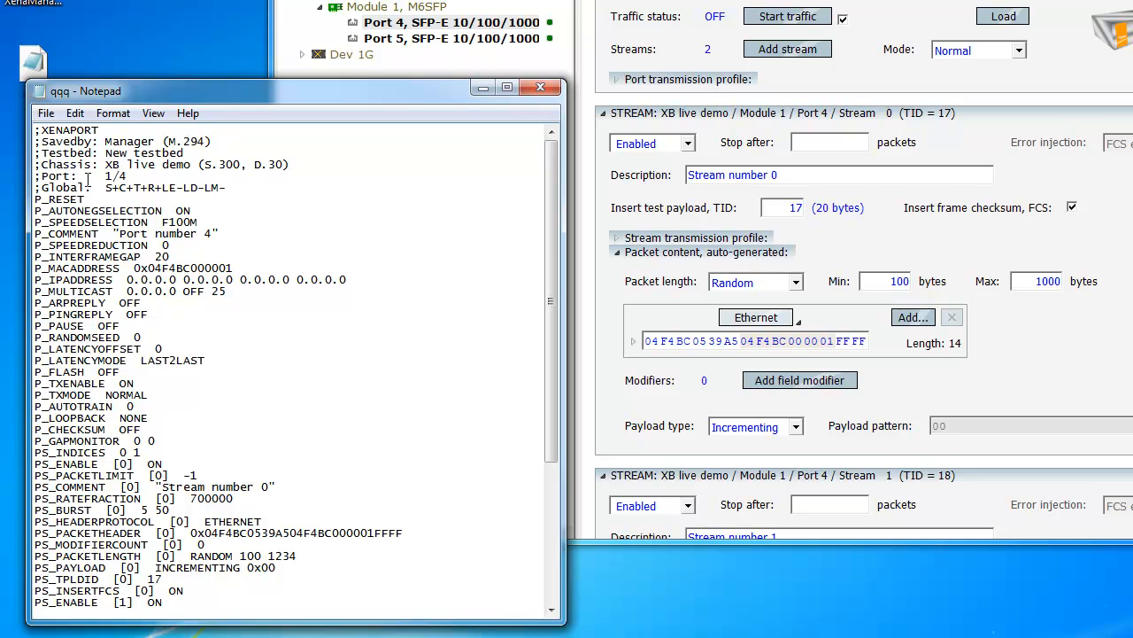
click(46, 114)
click(63, 172)
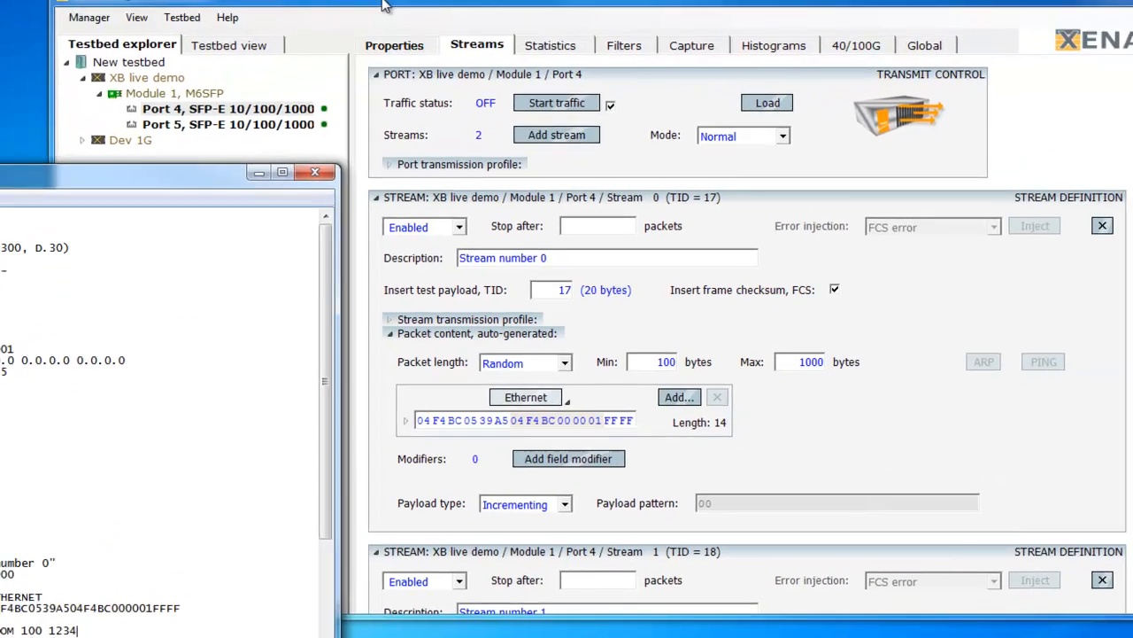
- Load the edited qqq port configuration file into Port 4 in Xena Manager
click(385, 4)
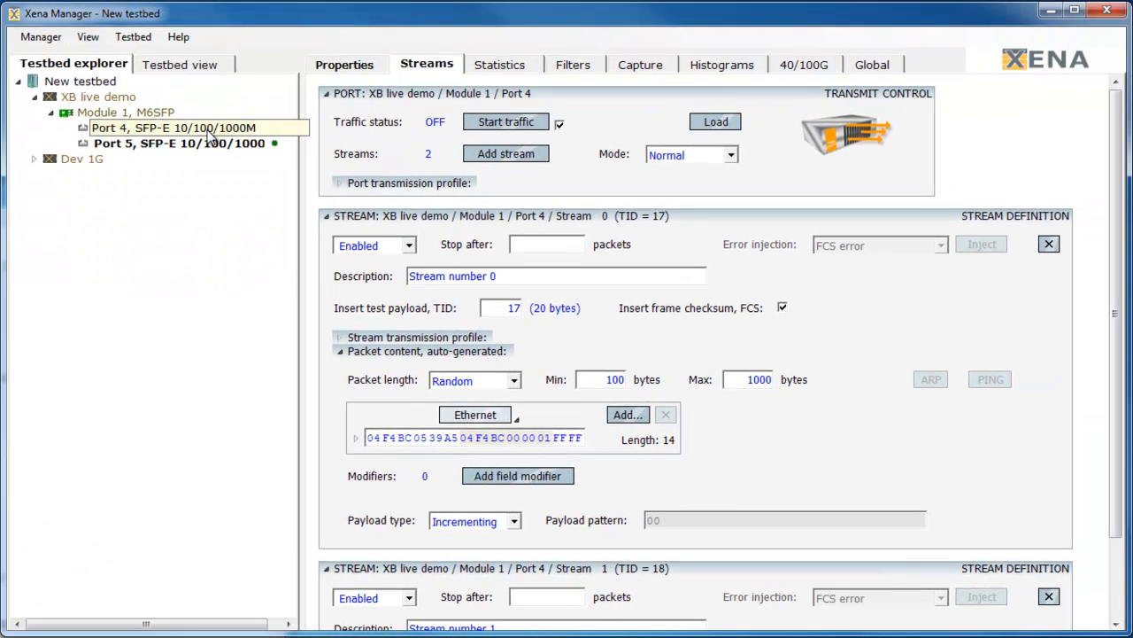
right_click(210, 133)
click(270, 176)
click(666, 187)
click(681, 463)
drag(620, 267, 483, 190)
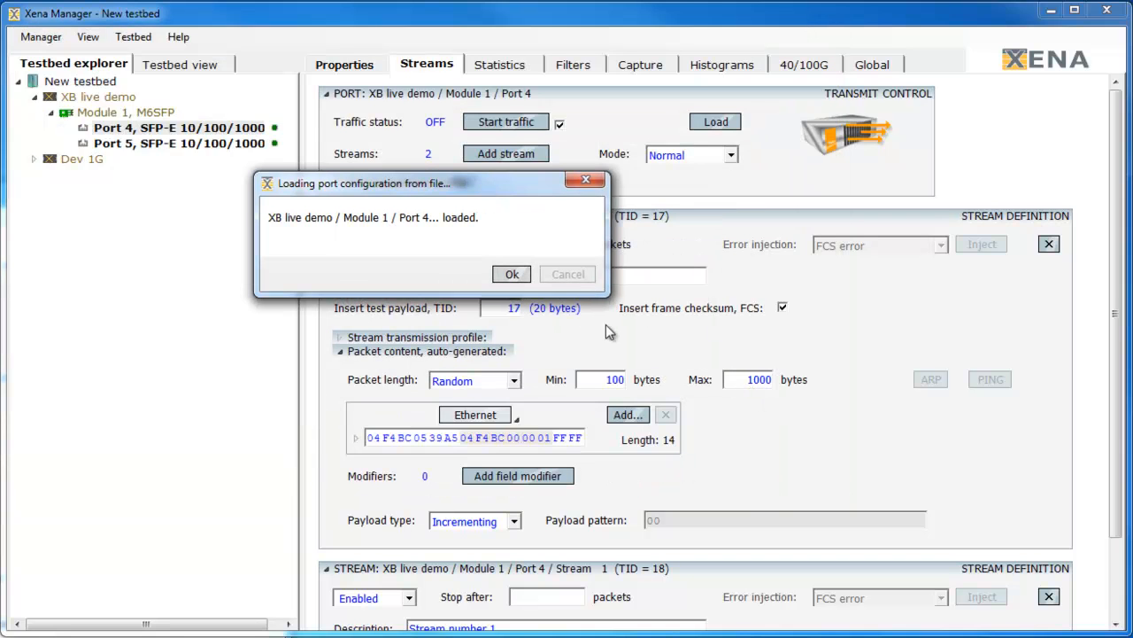
click(512, 273)
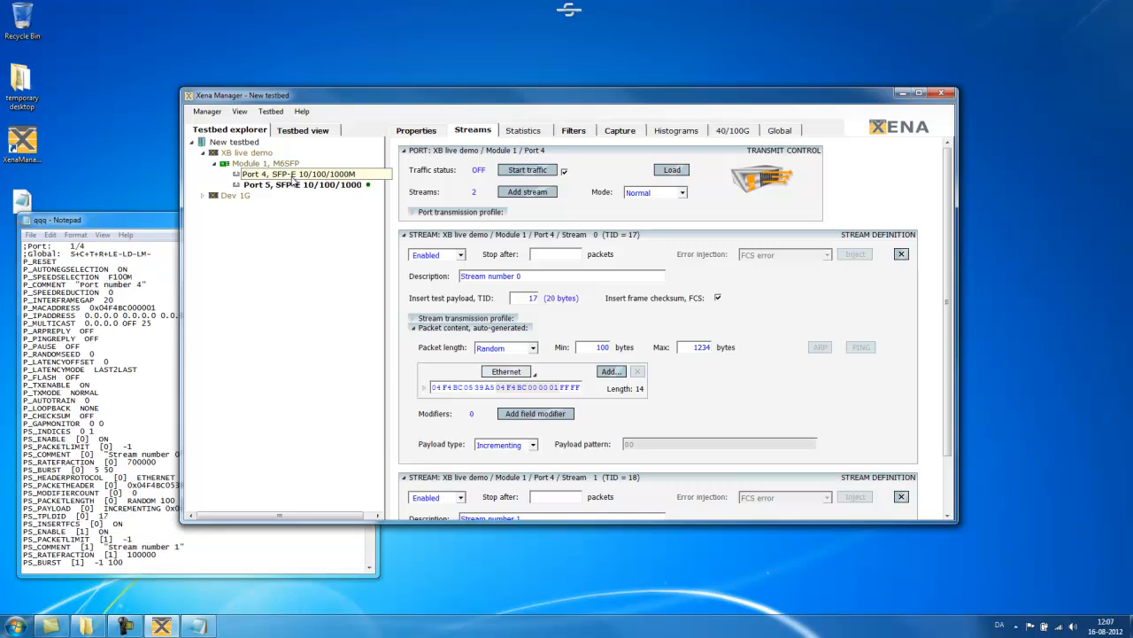
- Save the whole testbed, including the Dev 1G chassis, as a test case named aaa on the desktop
click(271, 111)
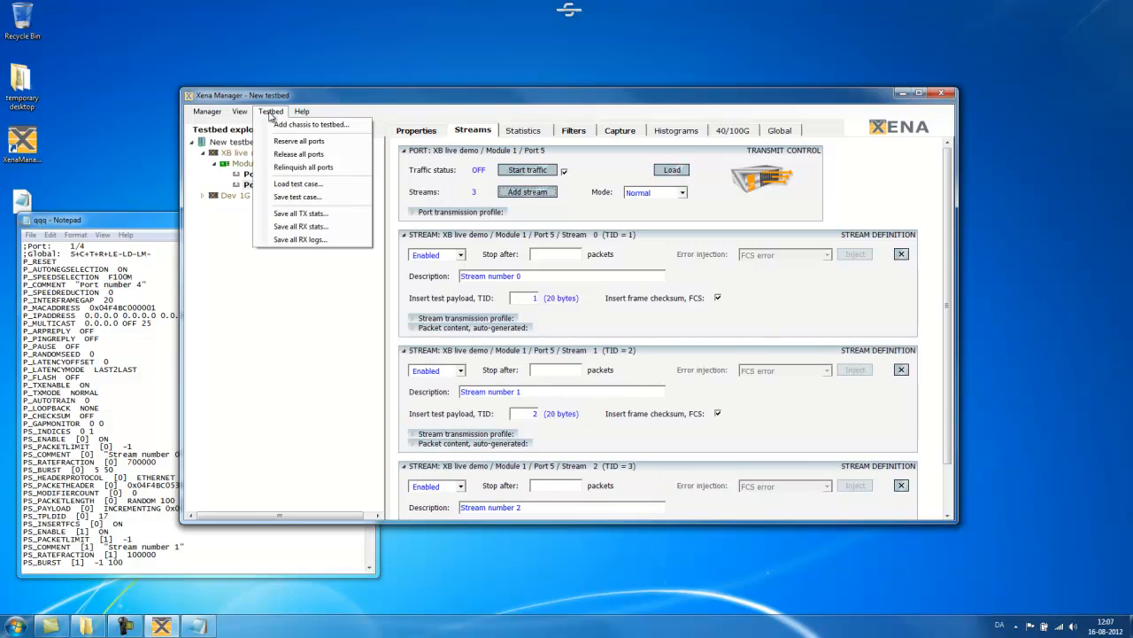
click(303, 200)
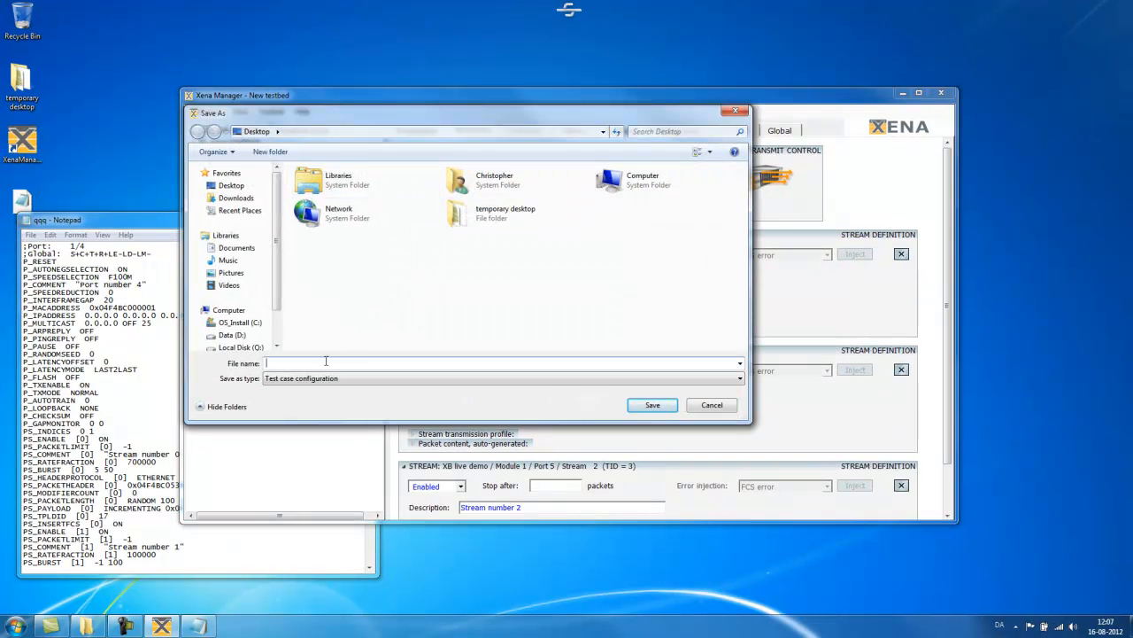
click(663, 406)
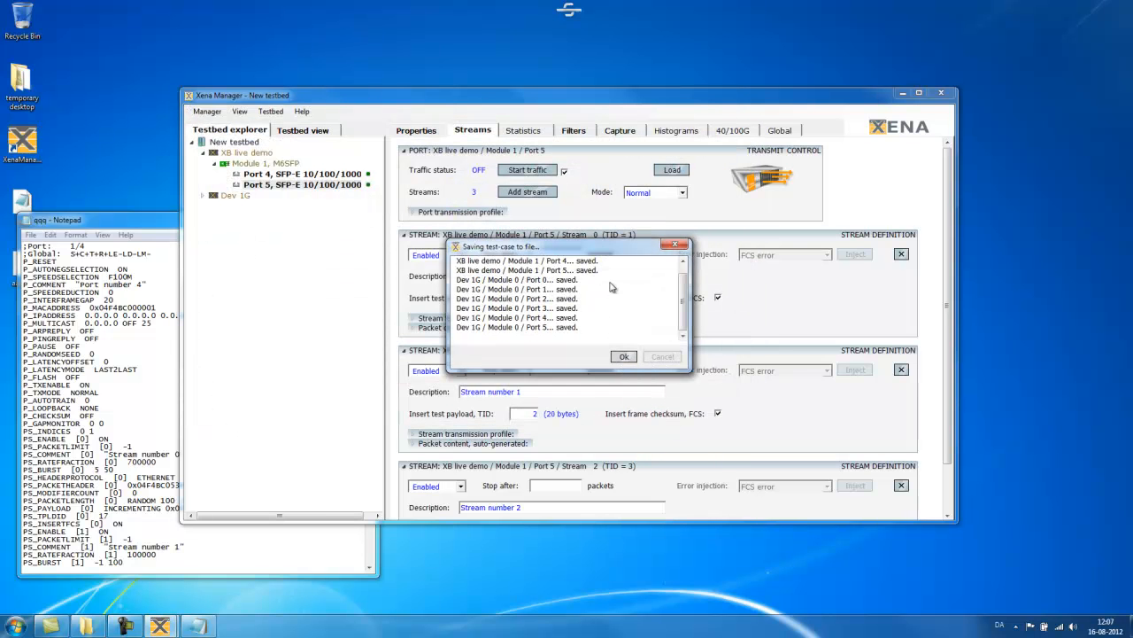
scroll(683, 301, up, 1)
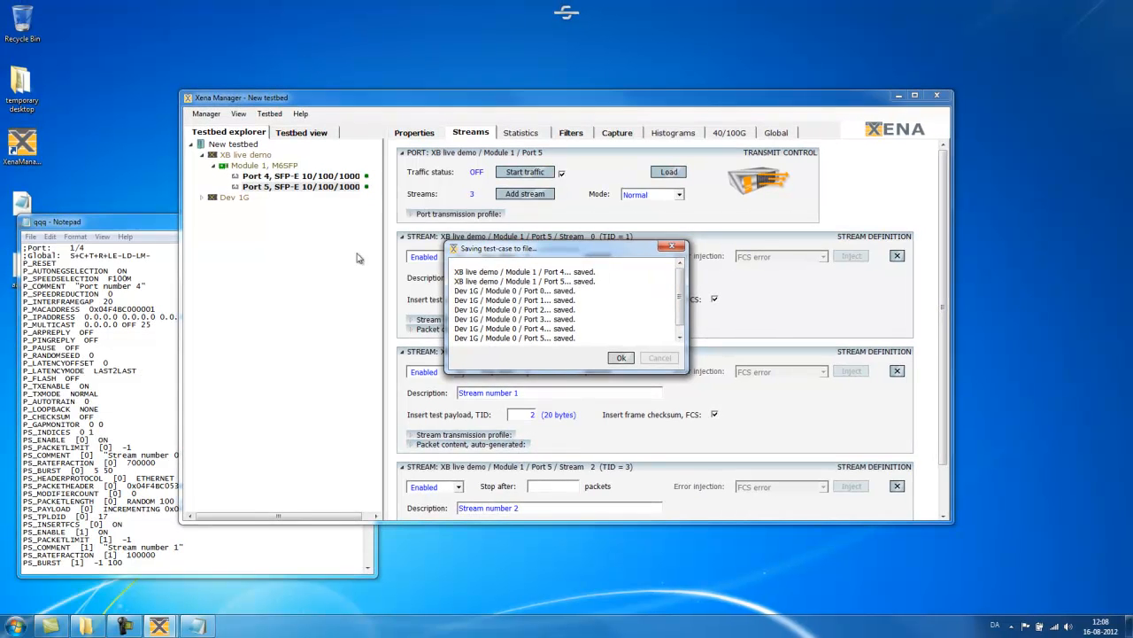
click(203, 195)
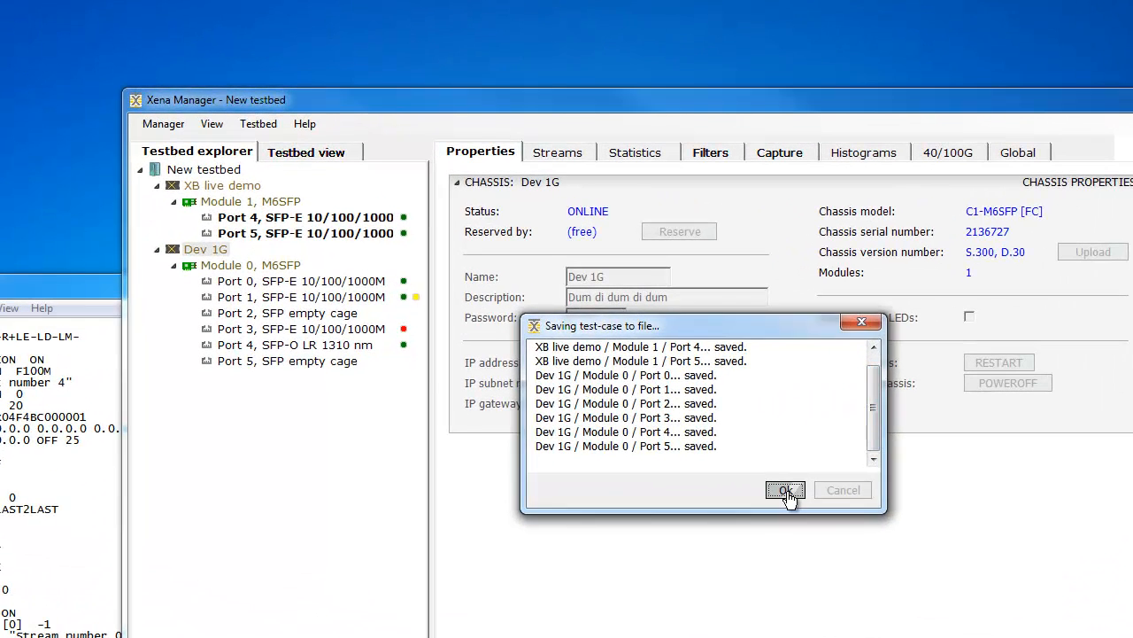
click(621, 357)
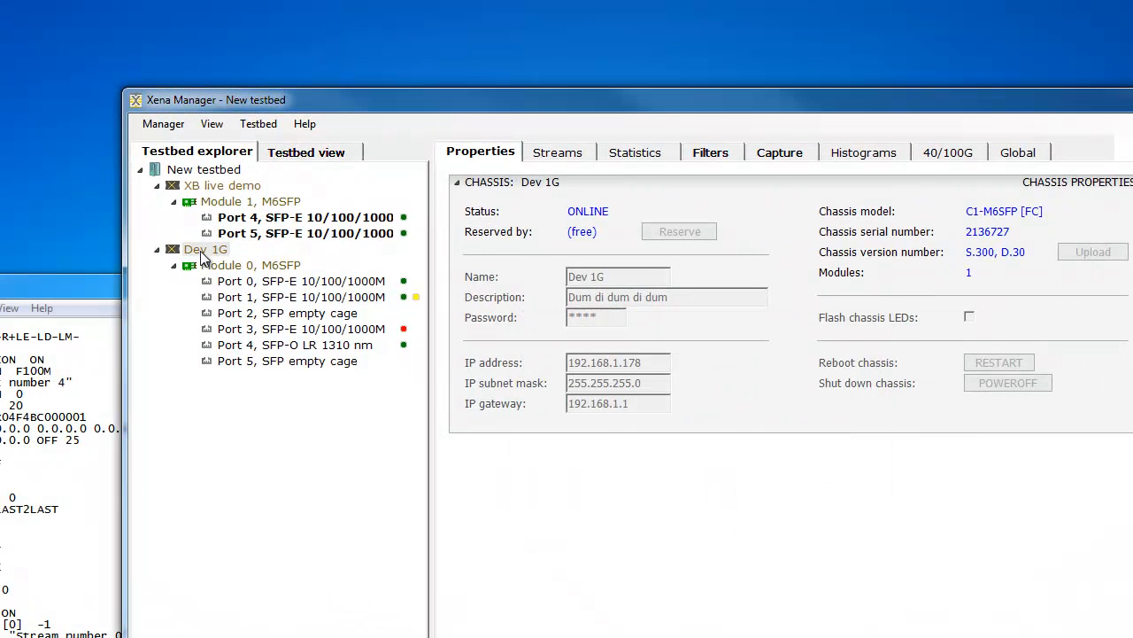
- Remove the Dev 1G chassis from the testbed and save the test case again, replacing aaa.xtc
right_click(202, 251)
click(262, 270)
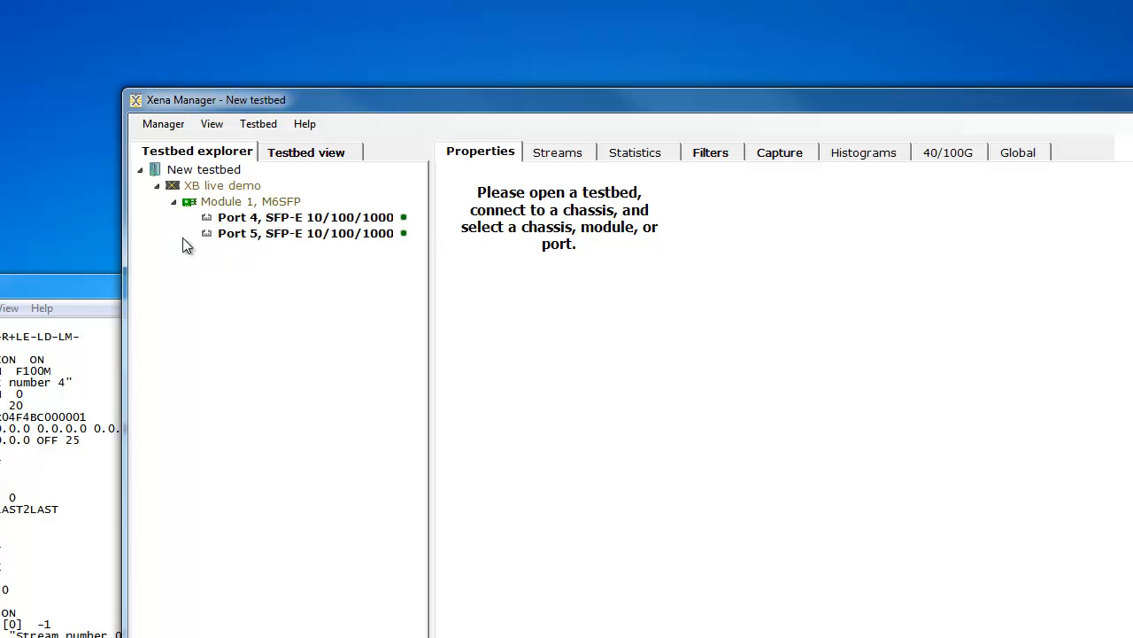
click(259, 124)
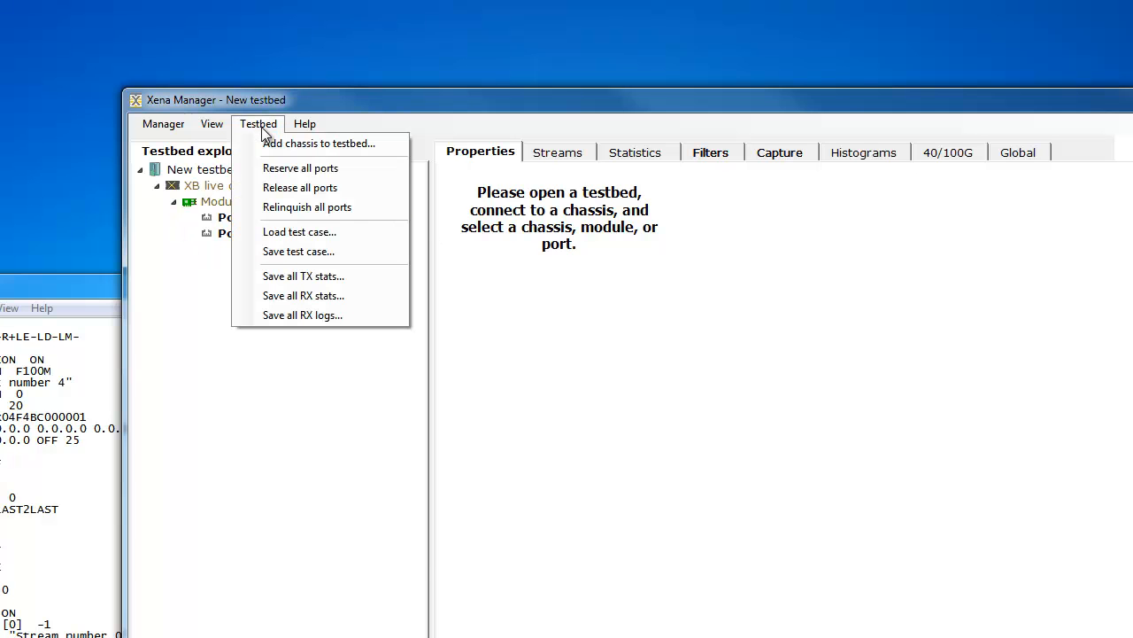
click(275, 251)
click(768, 283)
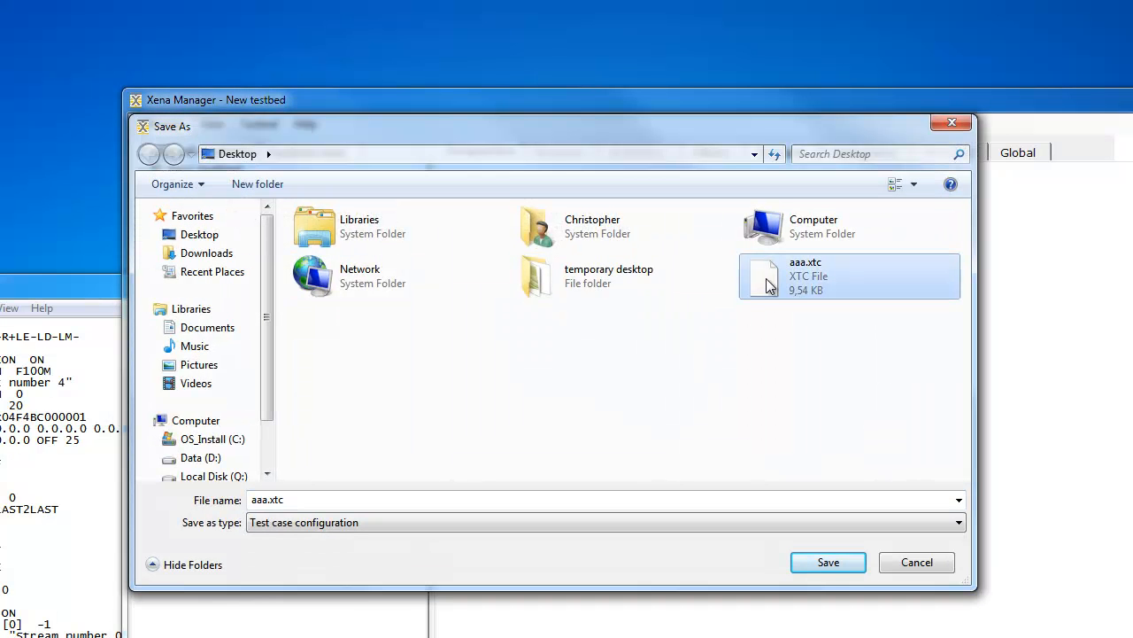
click(842, 555)
click(753, 426)
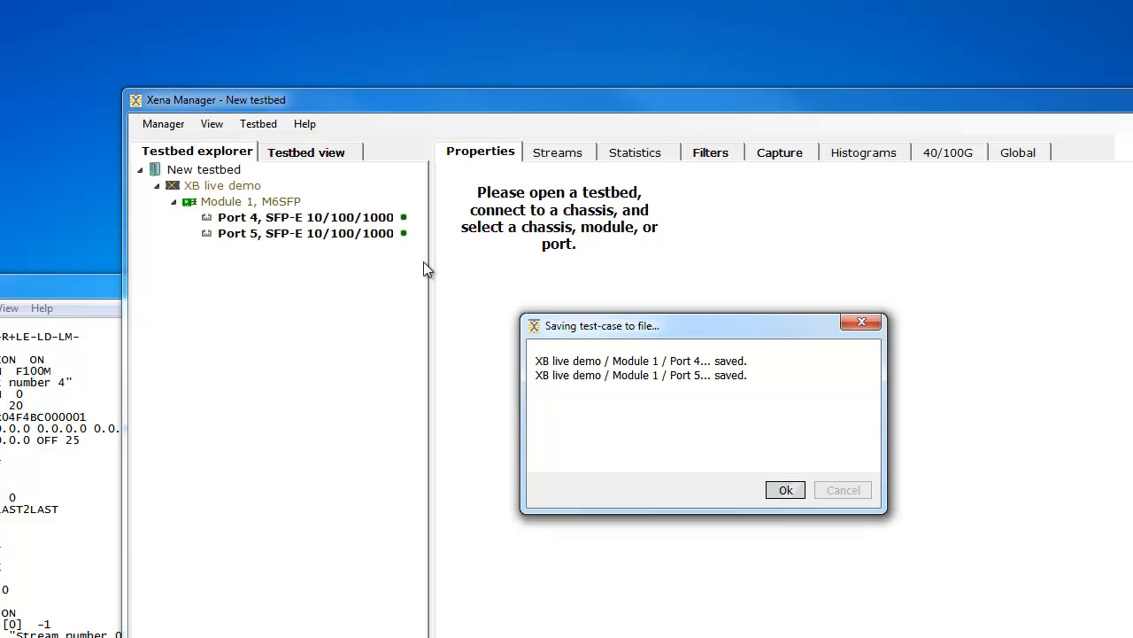
click(786, 490)
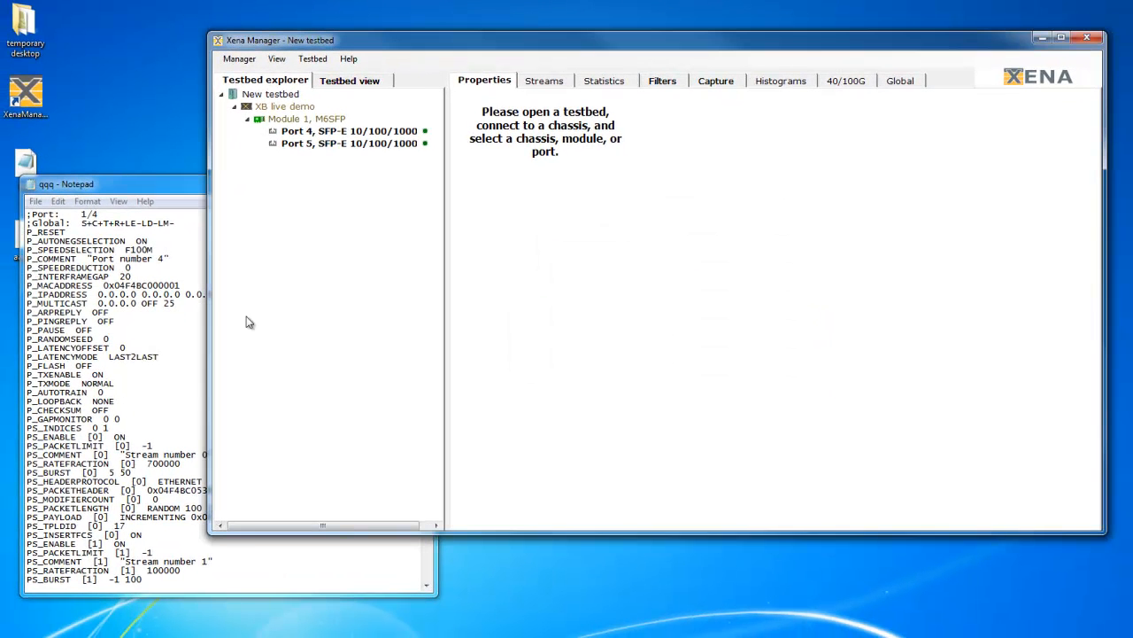
- Close the qqq file and open aaa.xtc in Notepad, keeping Notepad as the program for this file type
click(197, 323)
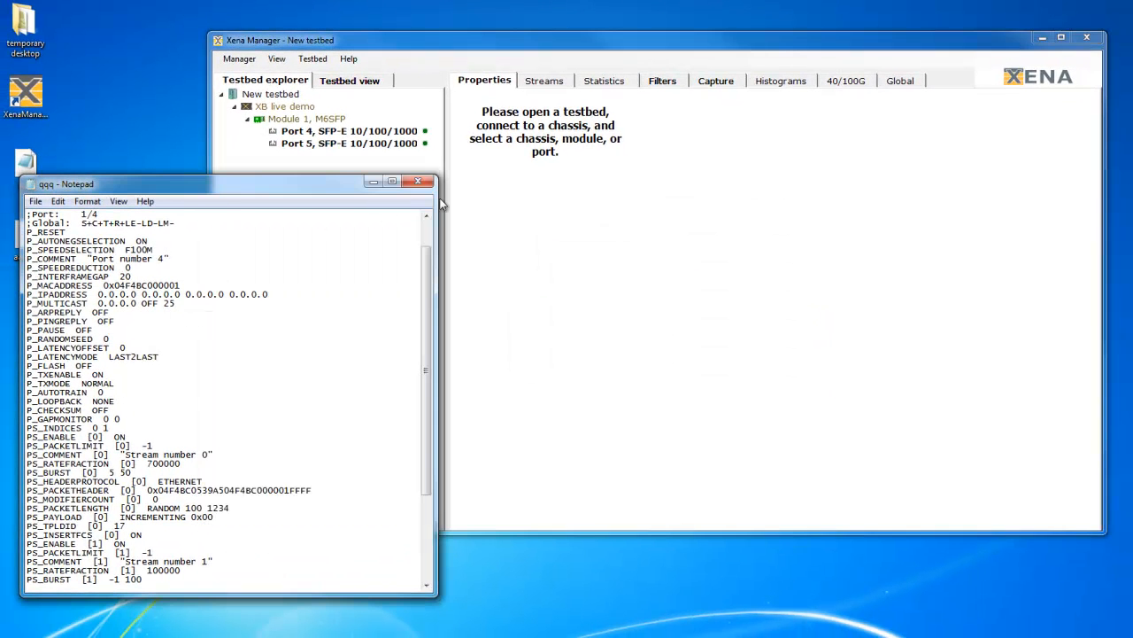
click(418, 182)
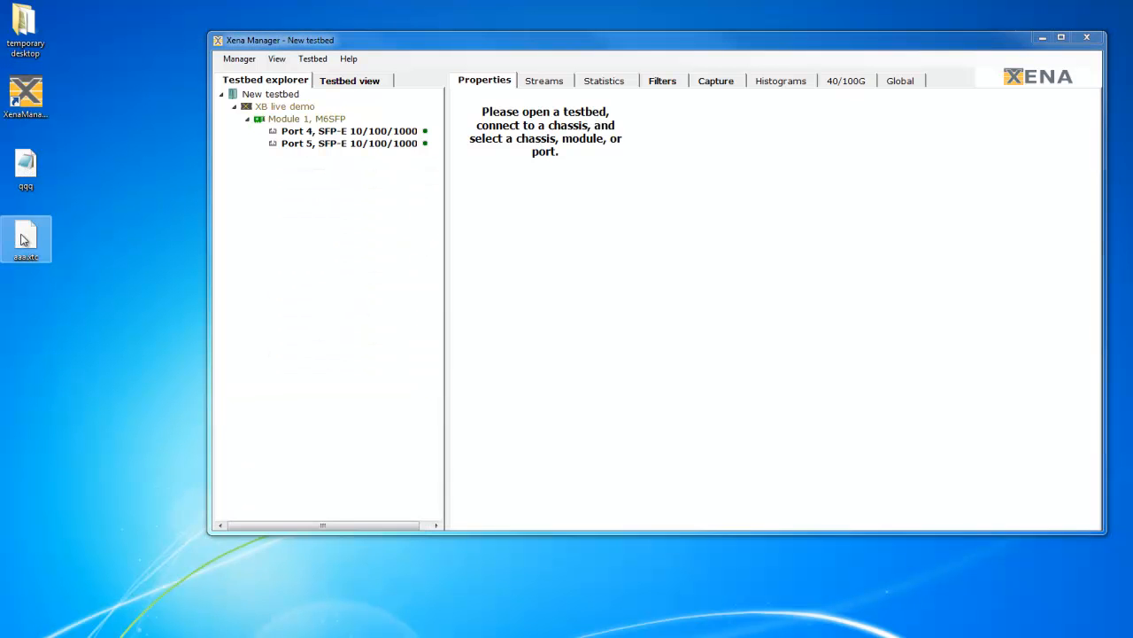
double_click(23, 239)
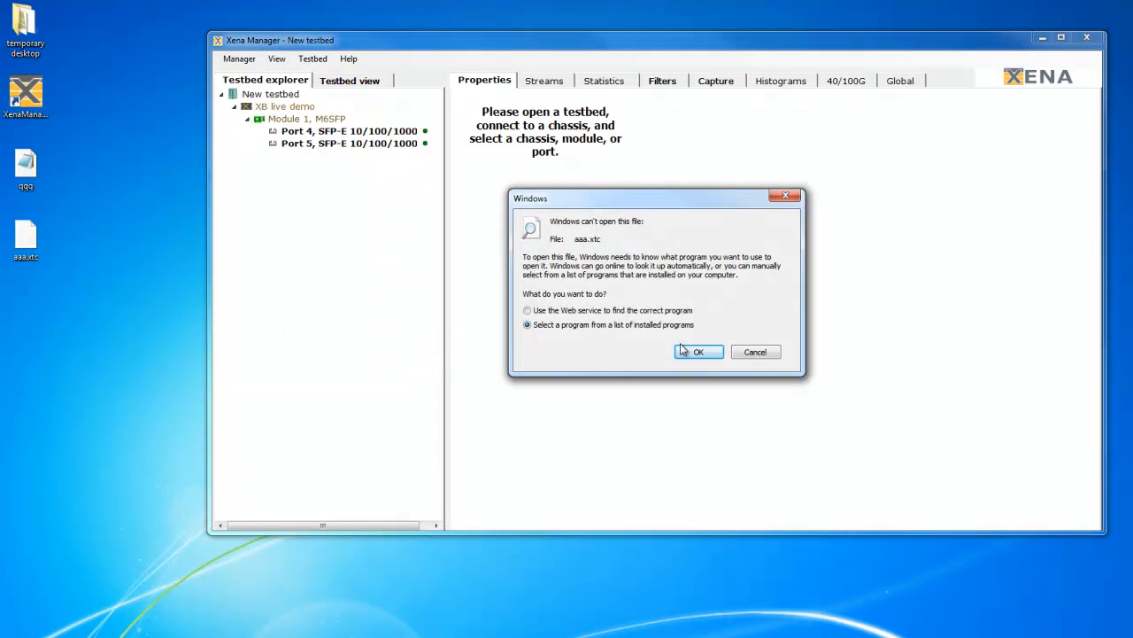
click(699, 351)
drag(835, 249, 835, 304)
click(521, 223)
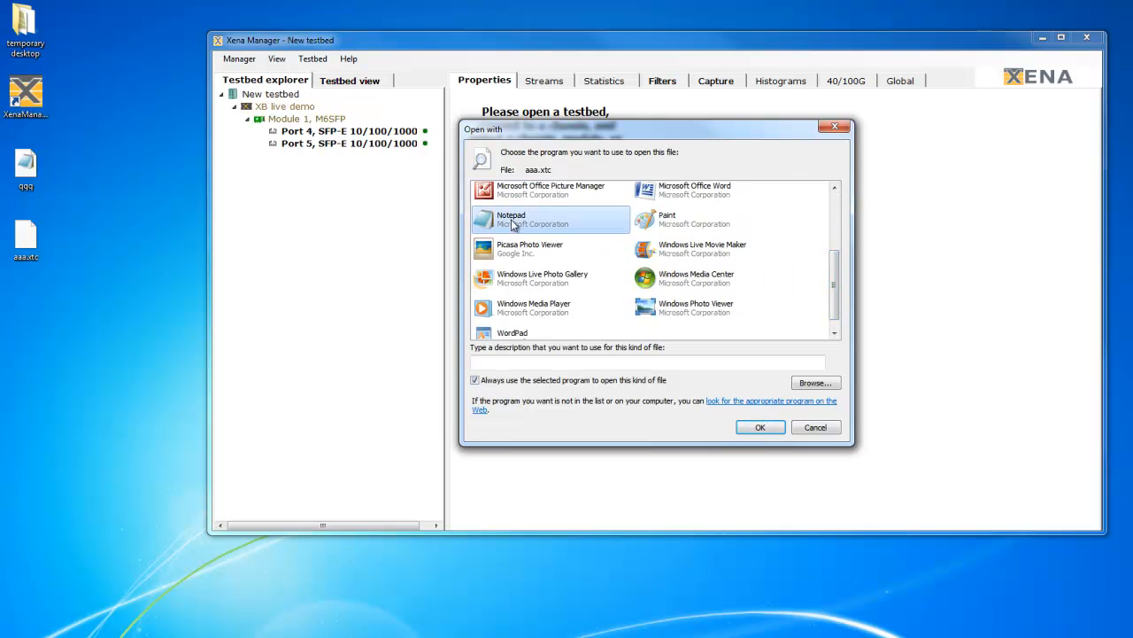
click(759, 427)
drag(258, 187, 327, 159)
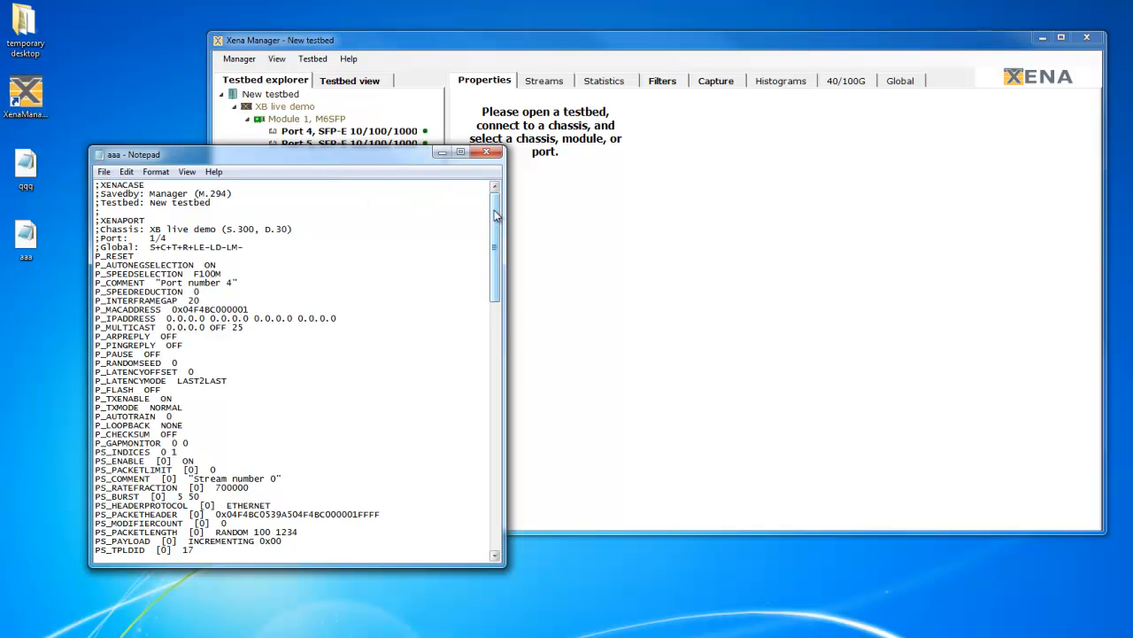
- Examine the test case file's port sections for 1/4 and 1/5 and the packet length range of Port 4's stream 0
drag(96, 220, 302, 237)
drag(495, 230, 493, 378)
drag(97, 255, 304, 267)
drag(174, 275, 149, 275)
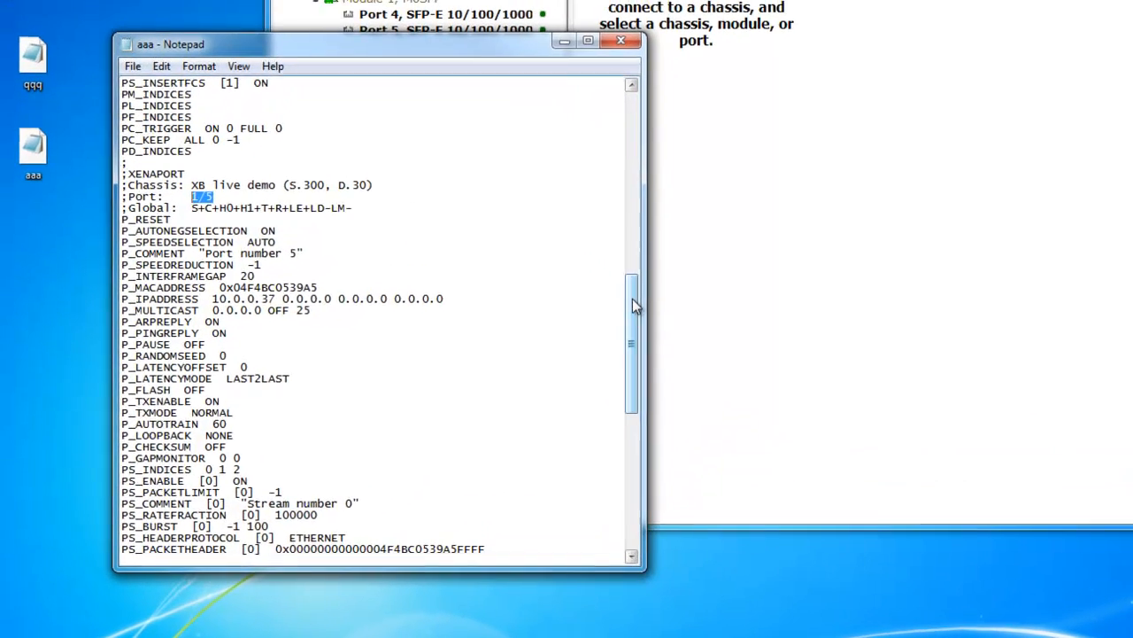
drag(494, 359, 496, 195)
drag(216, 146, 185, 146)
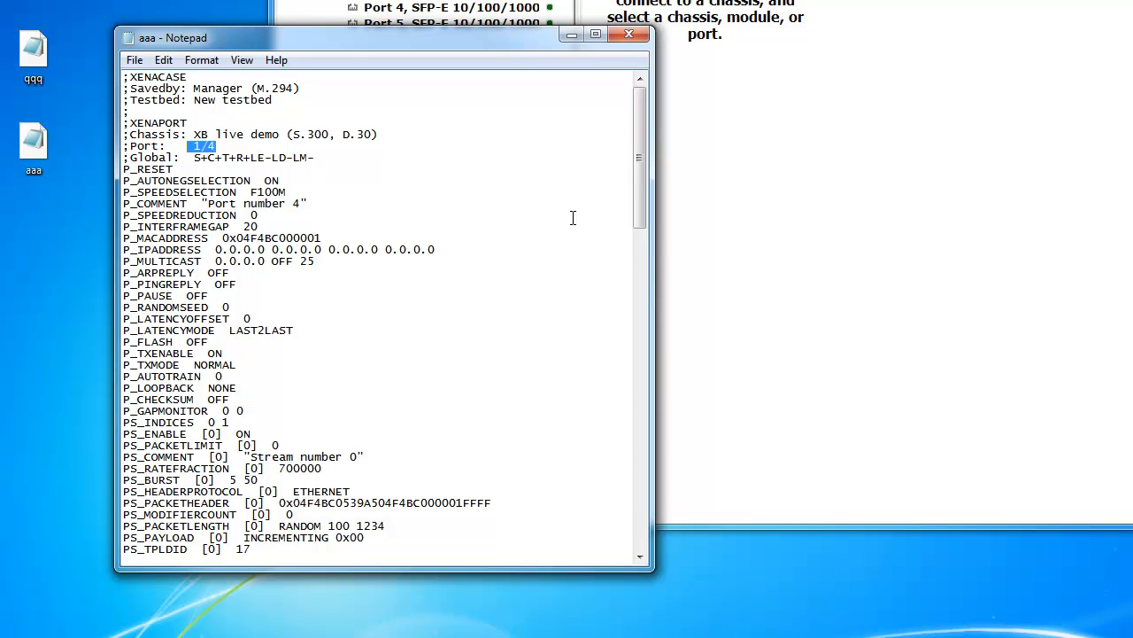
drag(395, 526, 279, 526)
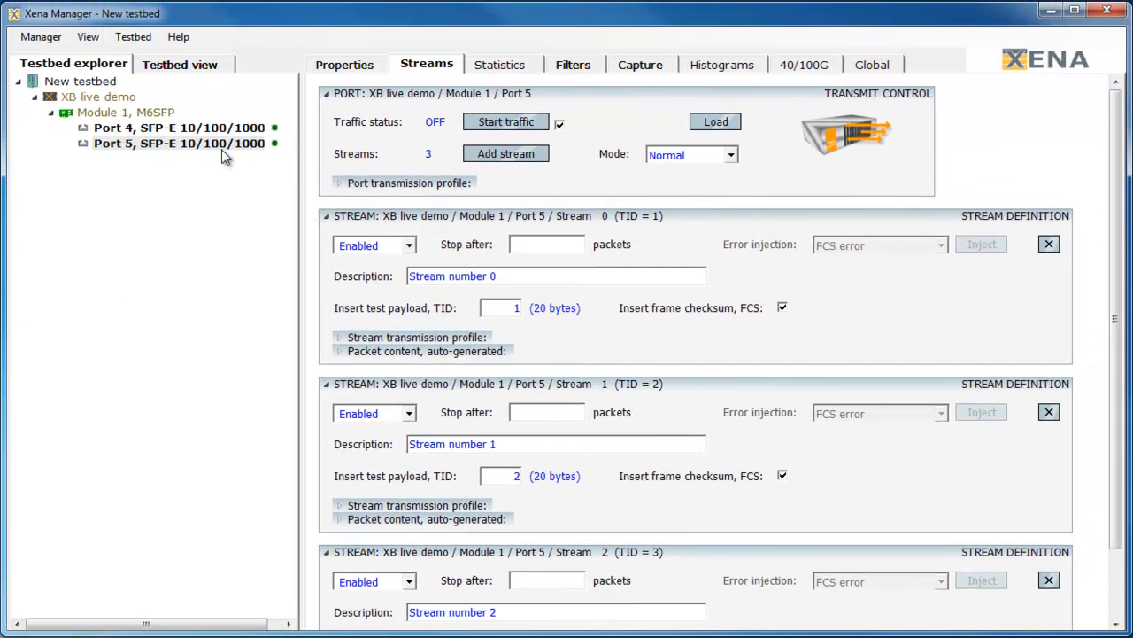
- Open the Xena help manual from Xena Manager and place its window fully on the screen
click(178, 39)
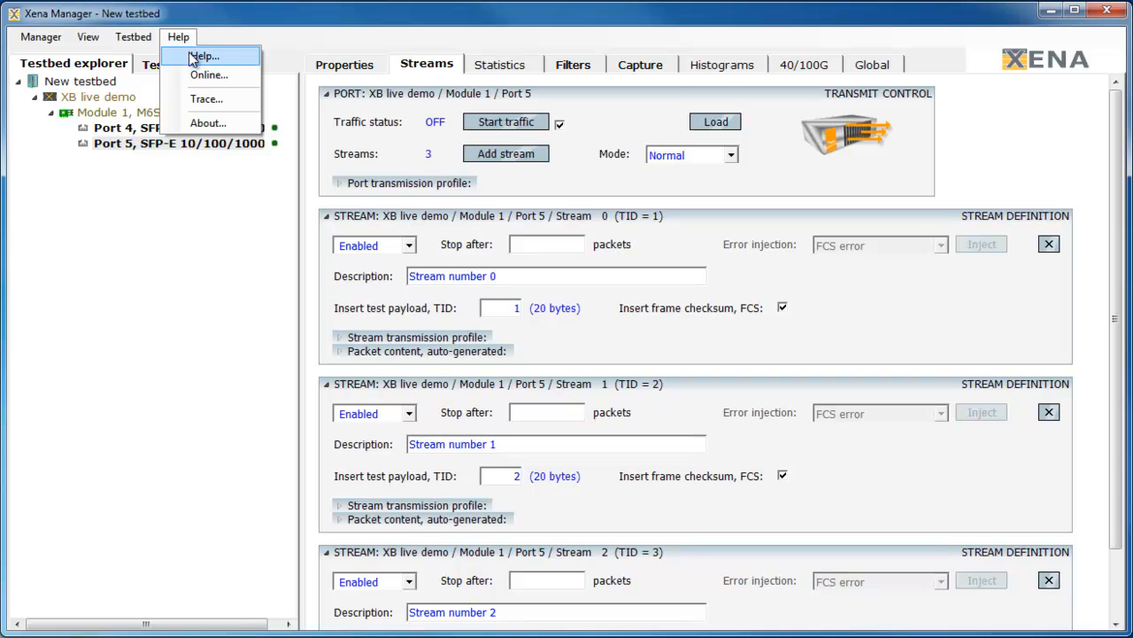
click(198, 55)
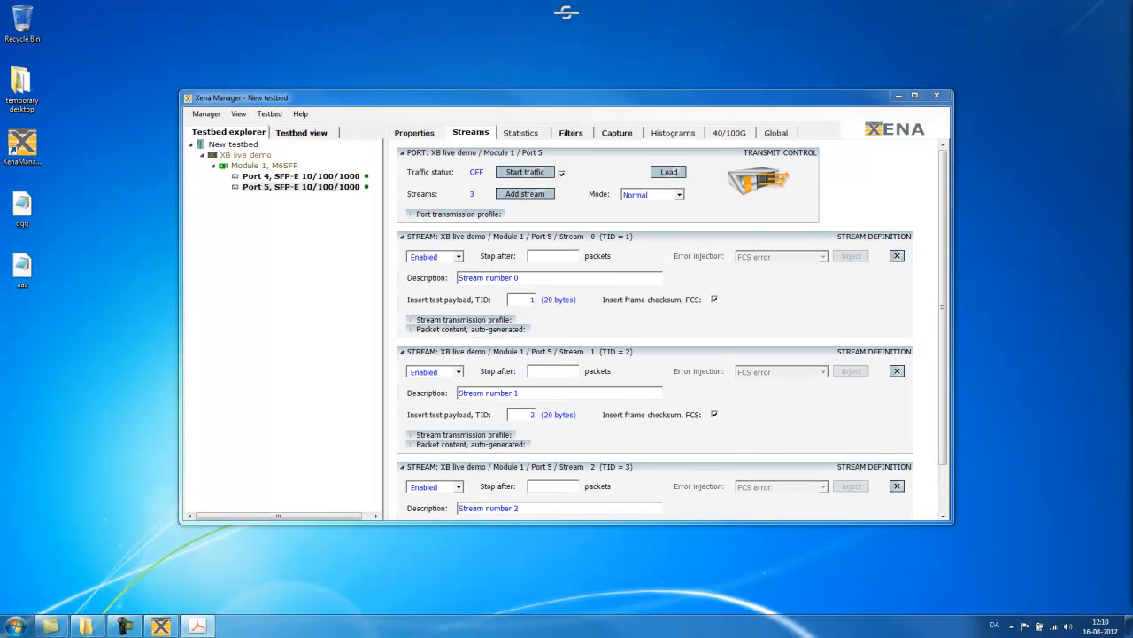
drag(1132, 96, 895, 37)
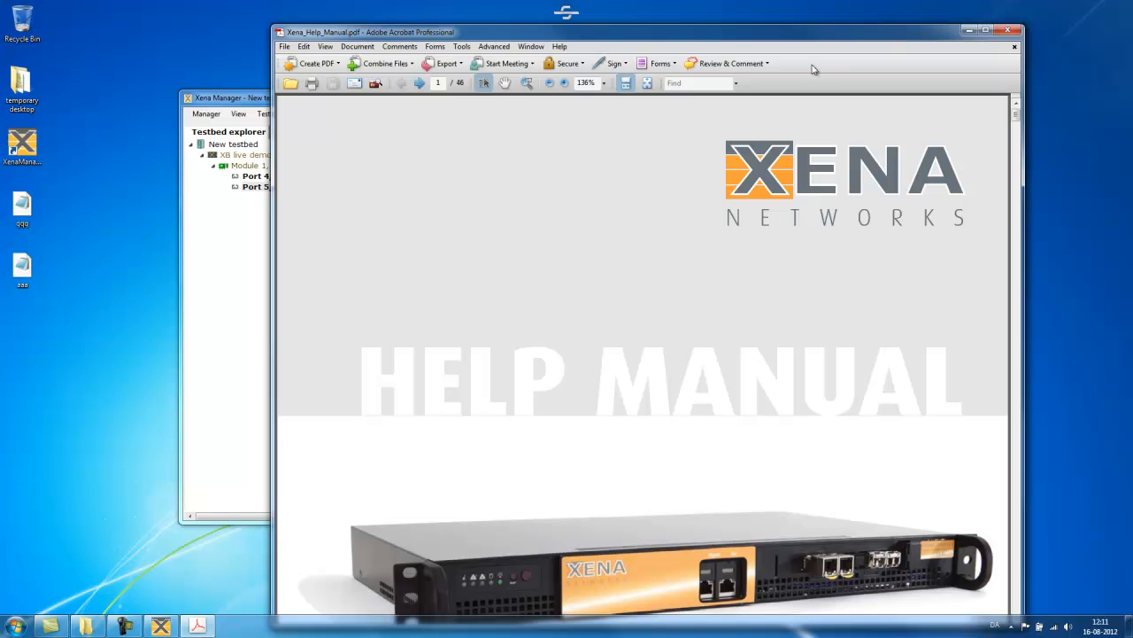